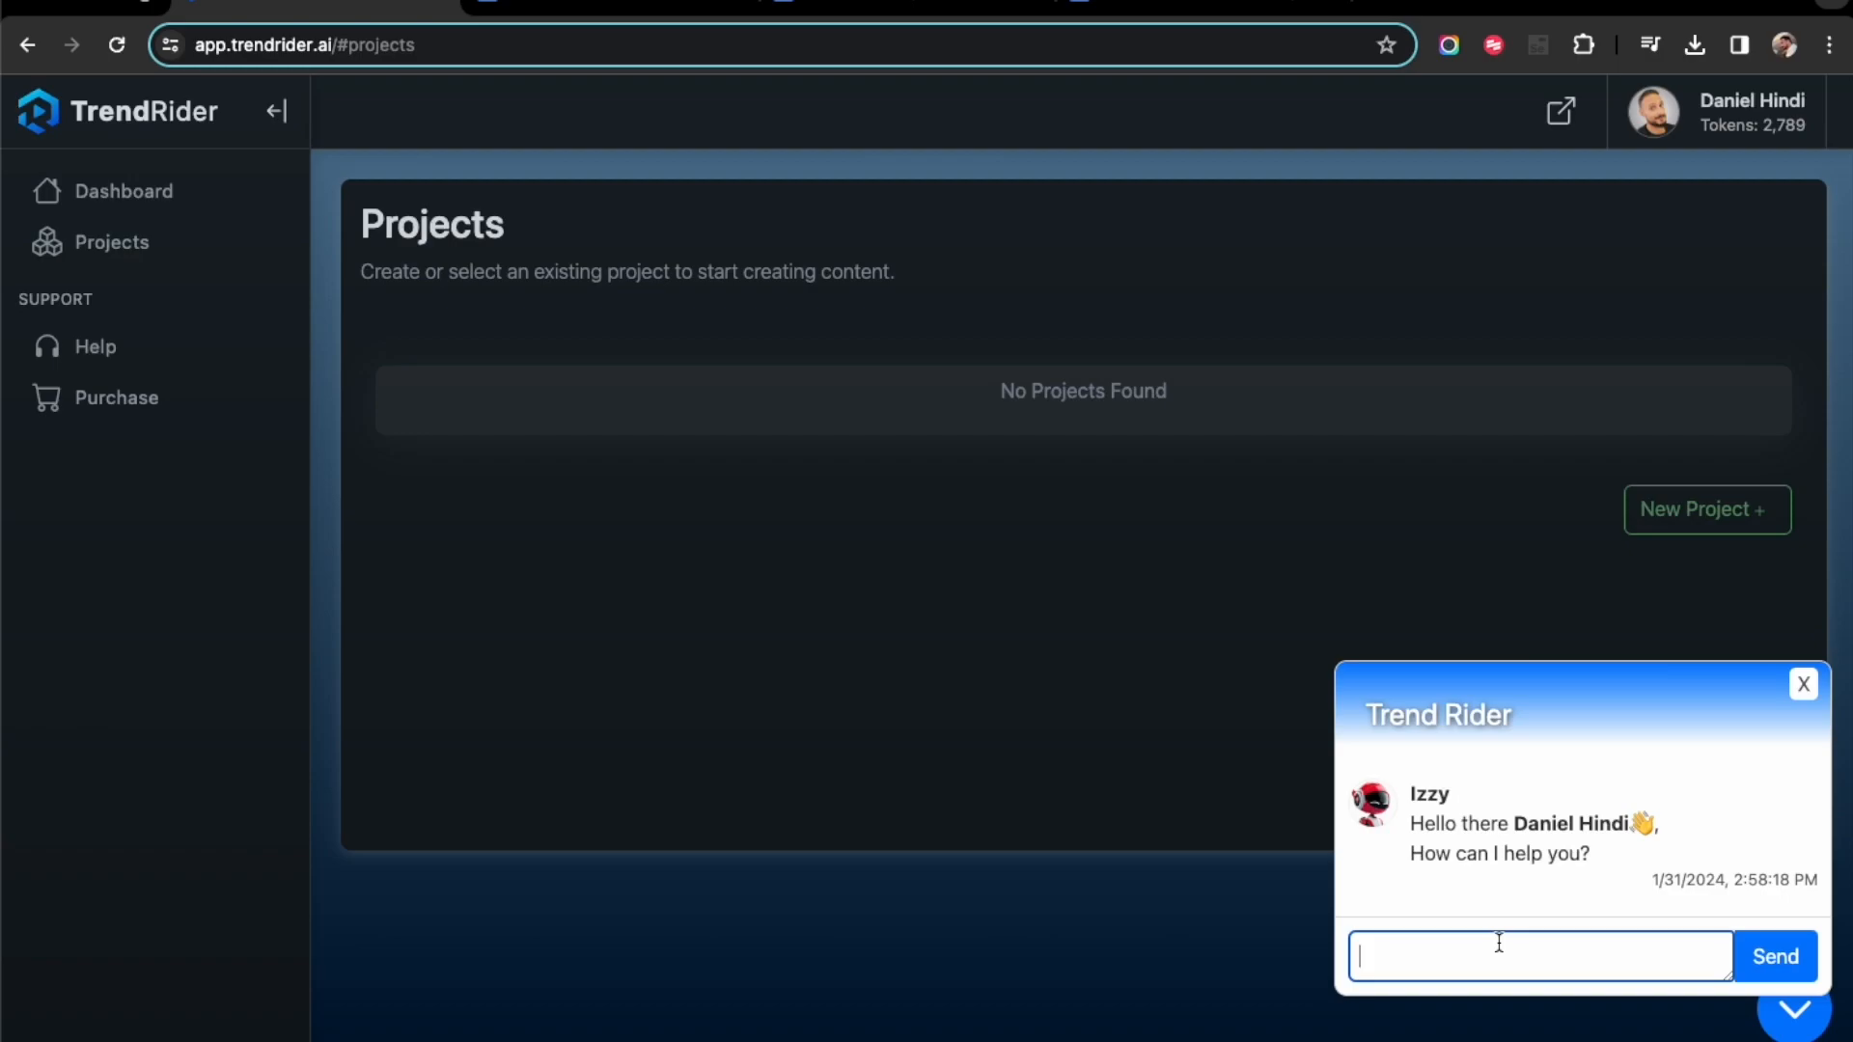
- Ask the Trend Rider support chat "how much will it cost me to create a video?"
type("how mu")
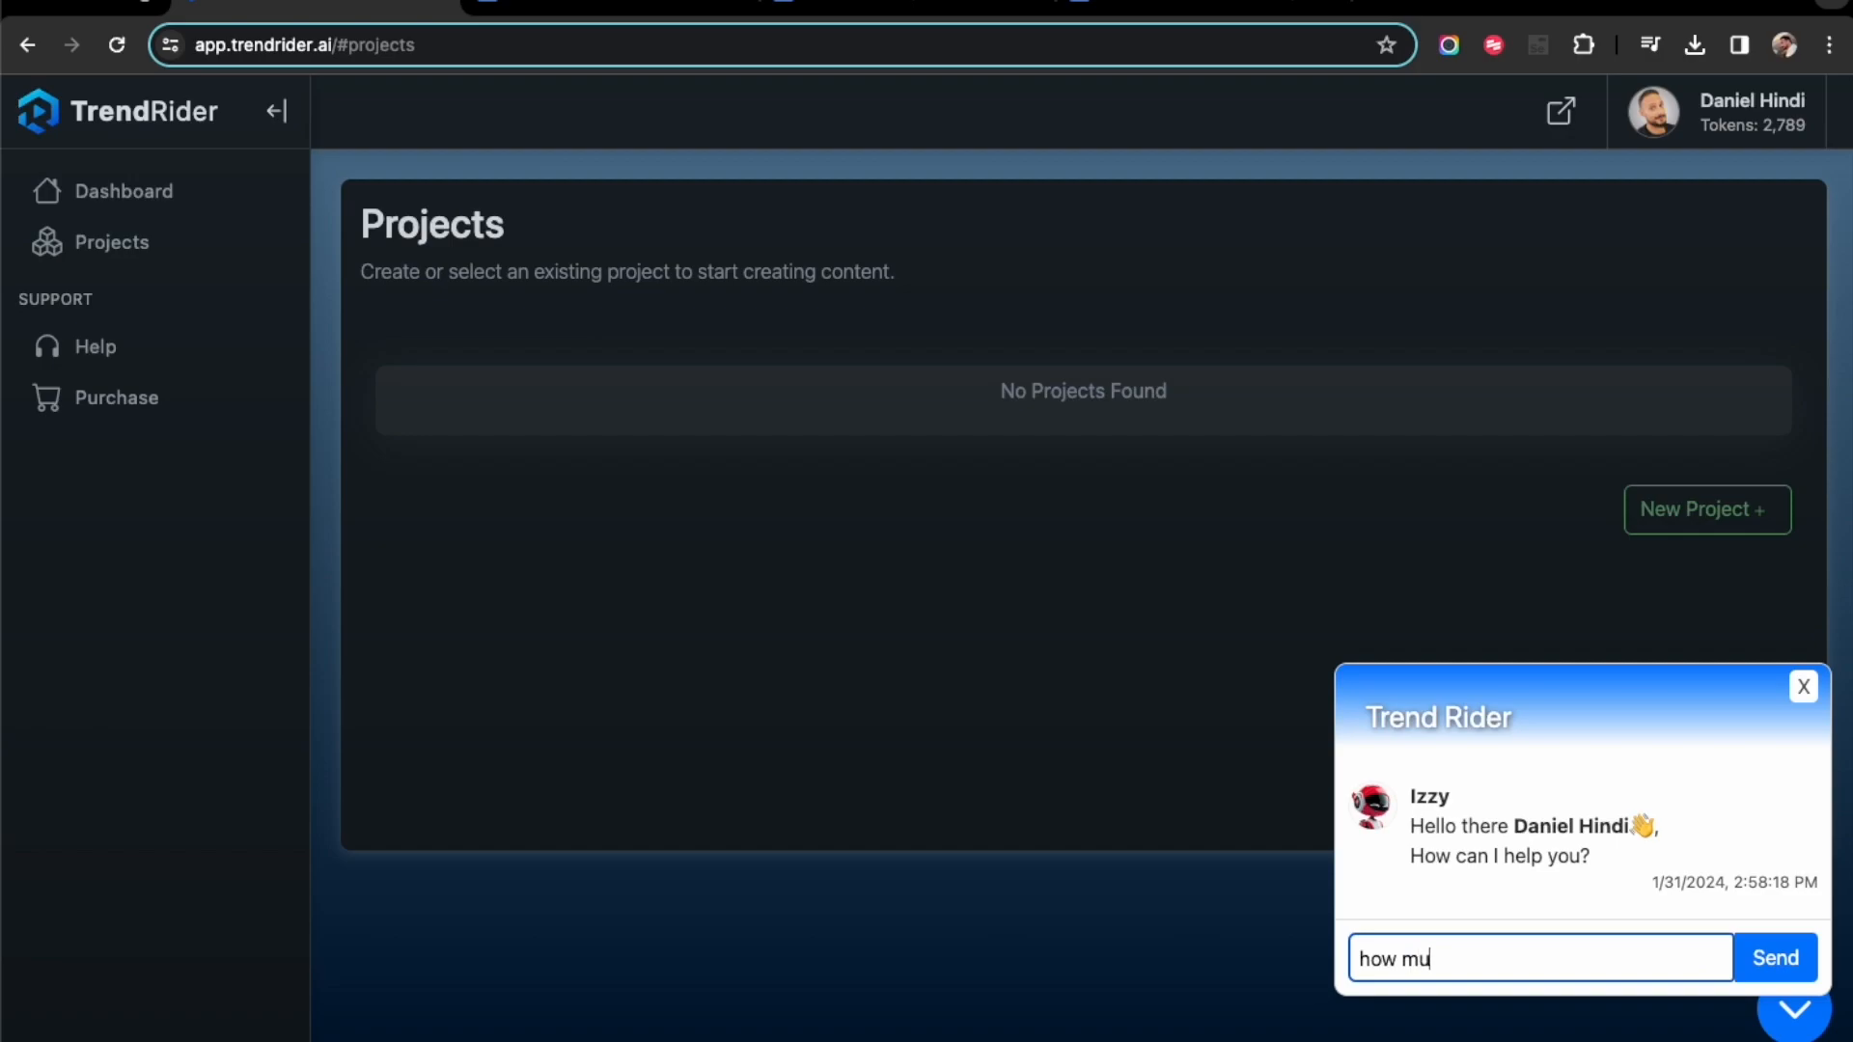
type("ch will it cost me to ")
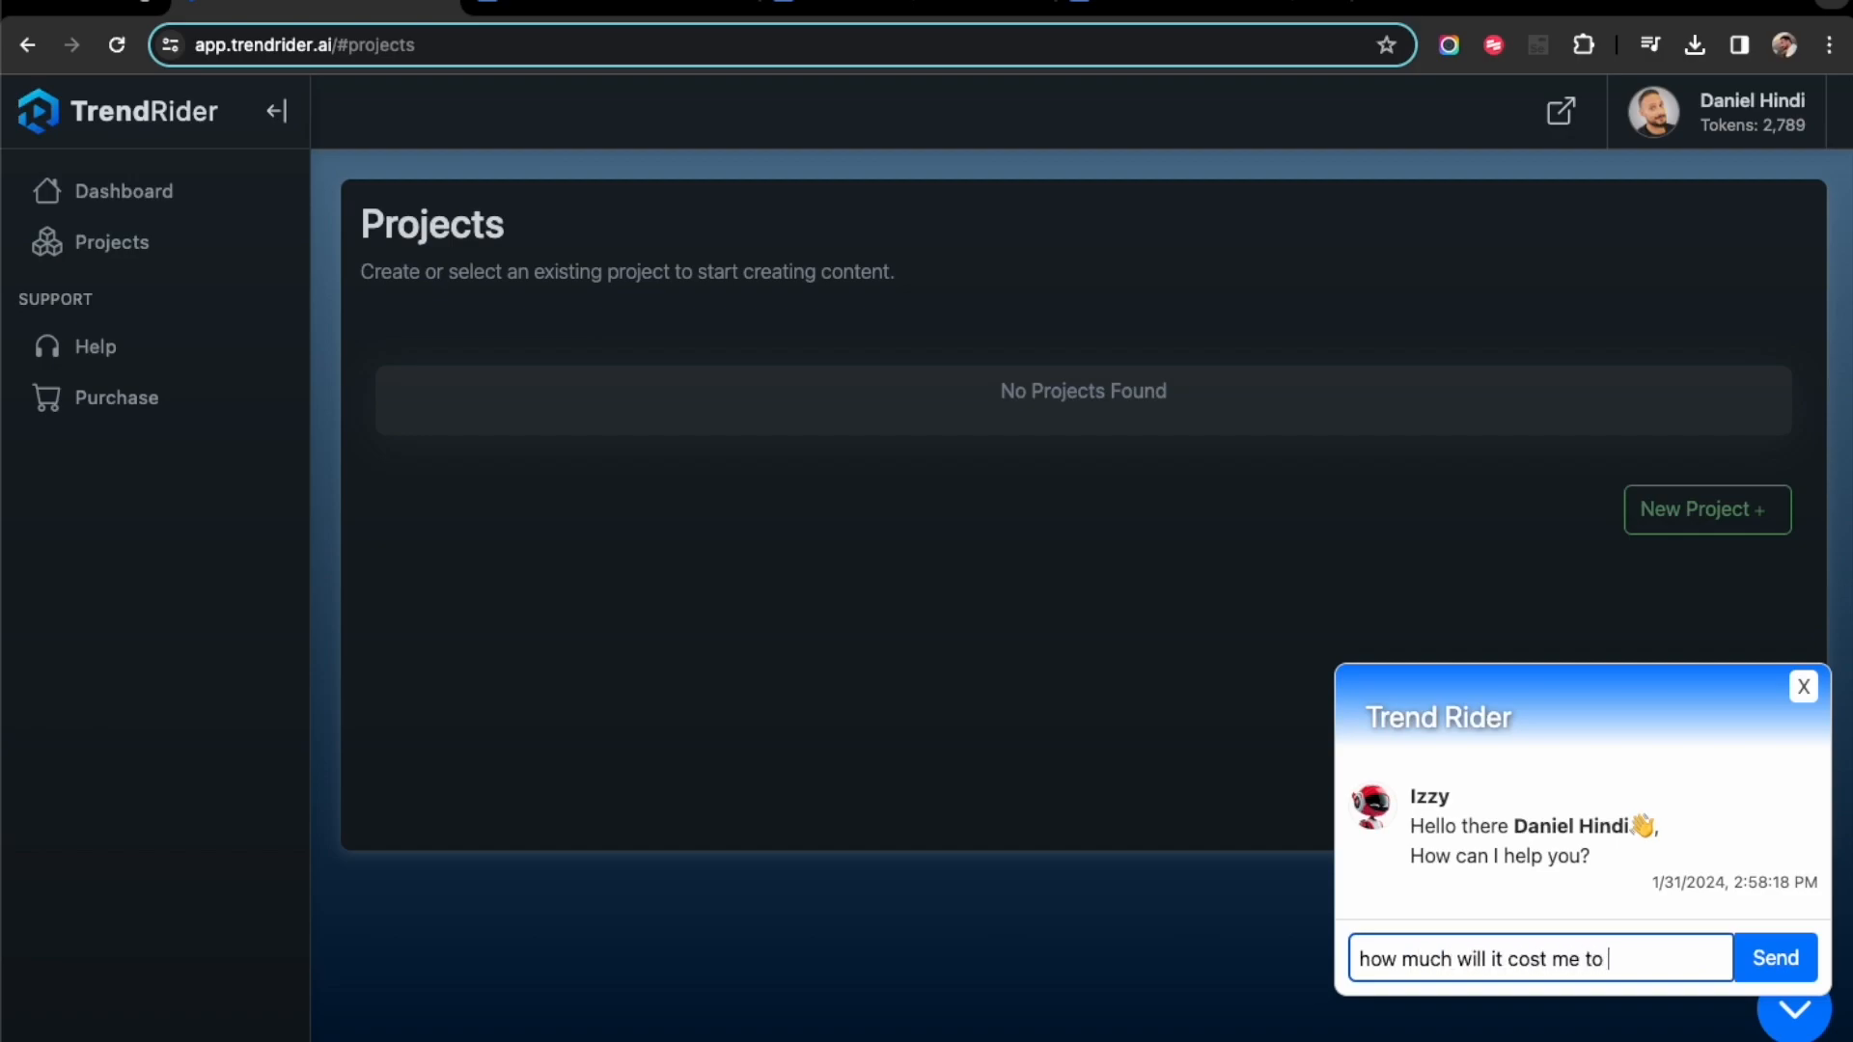
type("create a video?")
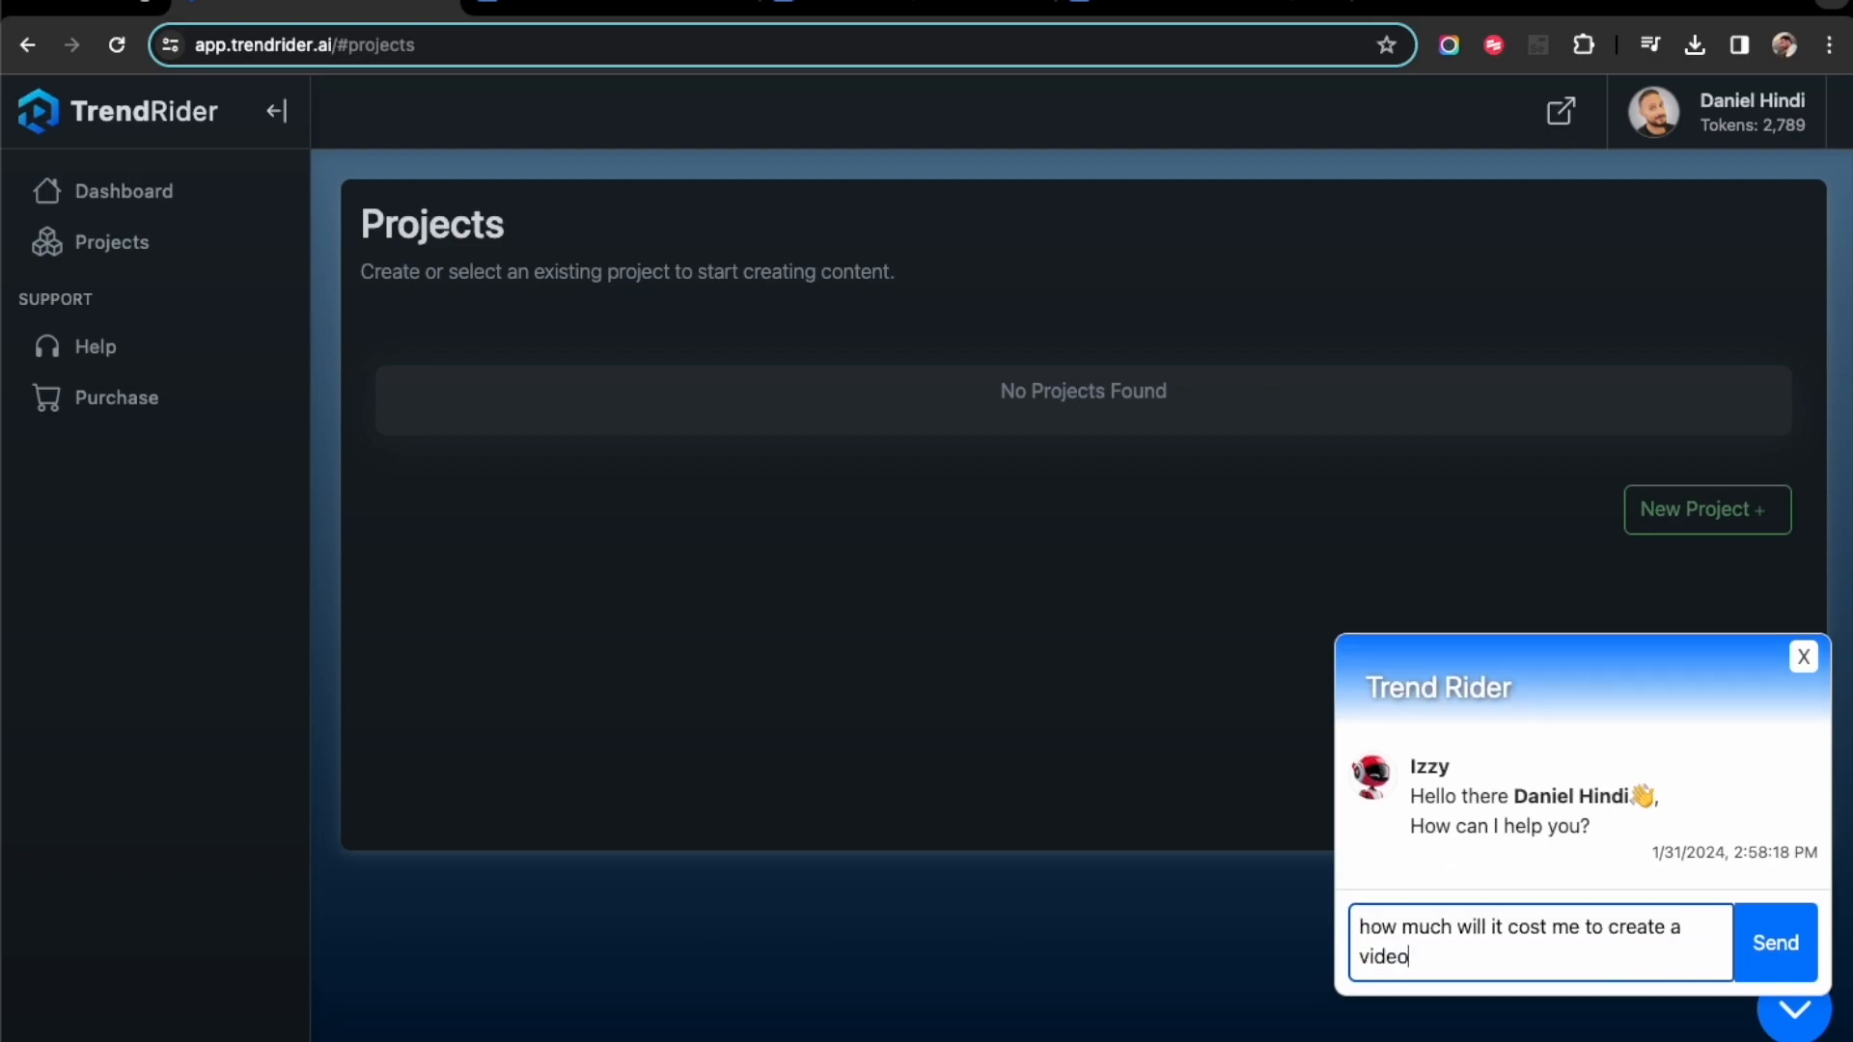
key("Return")
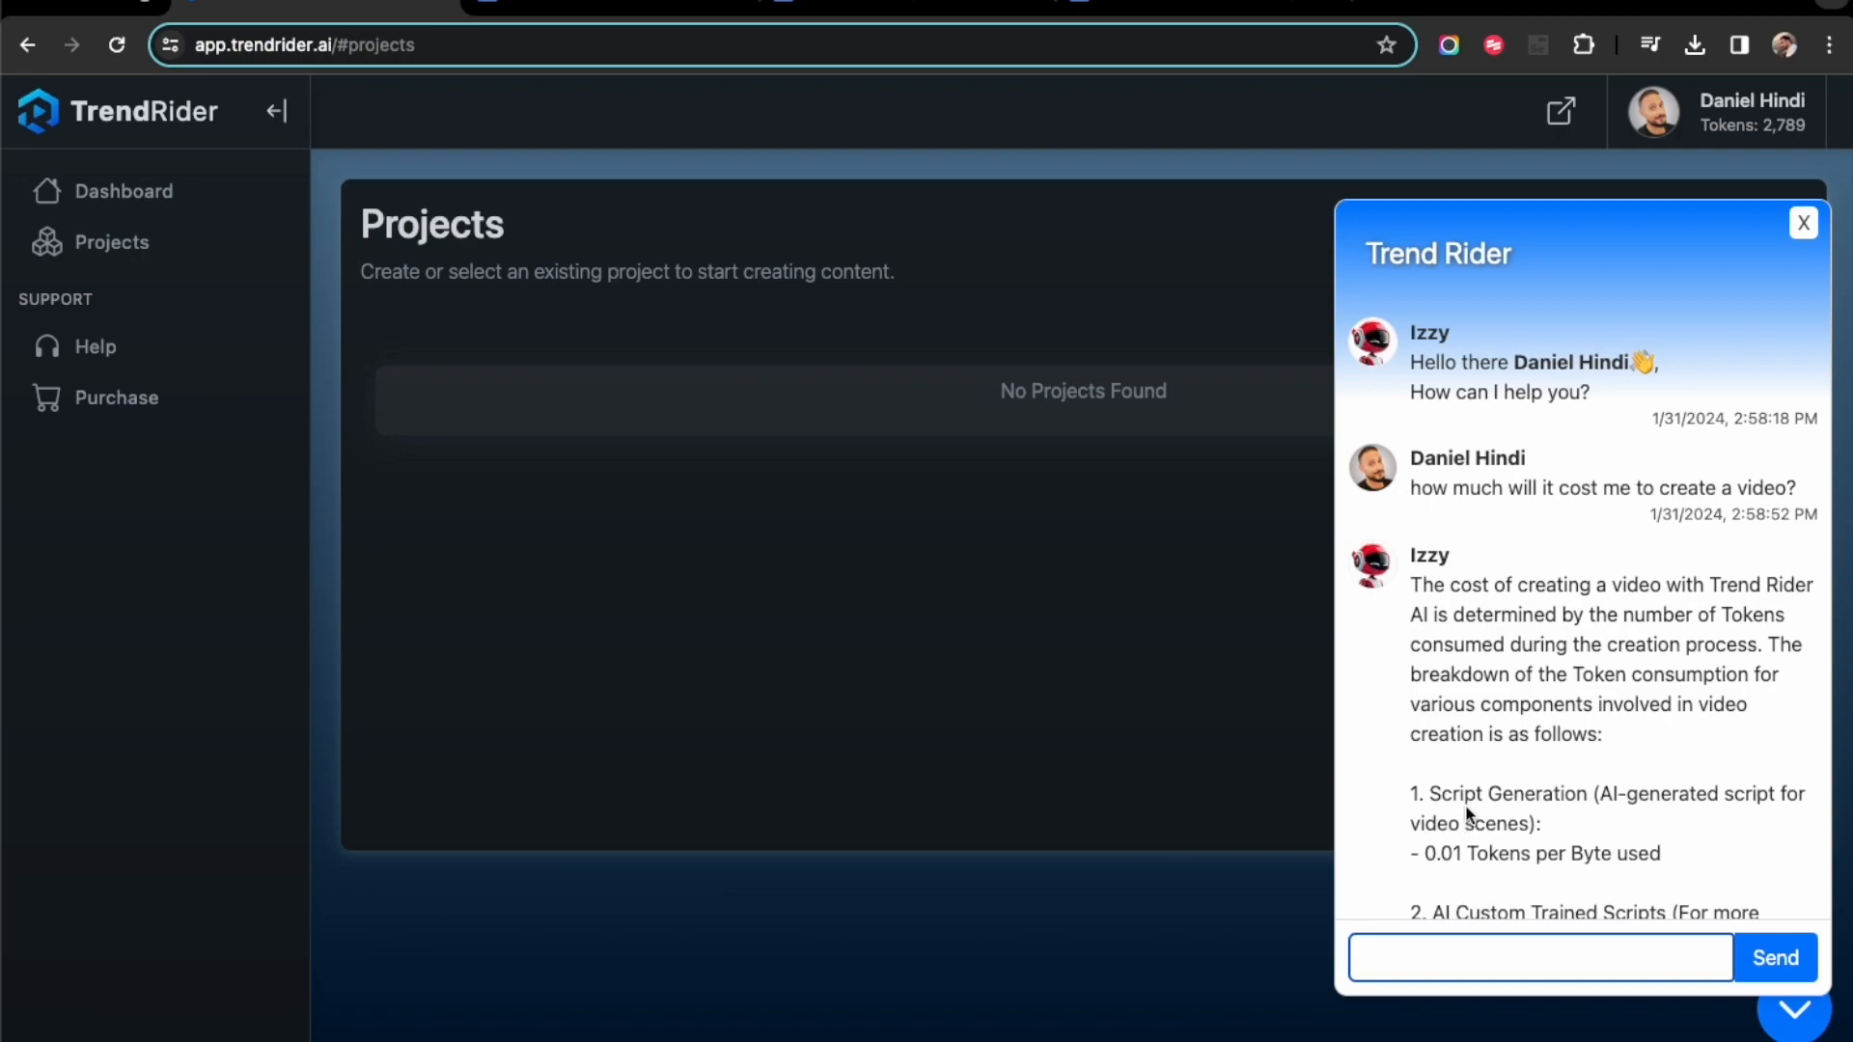
- Read through the support bot's token cost breakdown and pricing answer, and close the chat
scroll(1465, 815, "down", 5)
scroll(1567, 792, "down", 5)
scroll(1568, 791, "down", 3)
scroll(1567, 791, "down", 2)
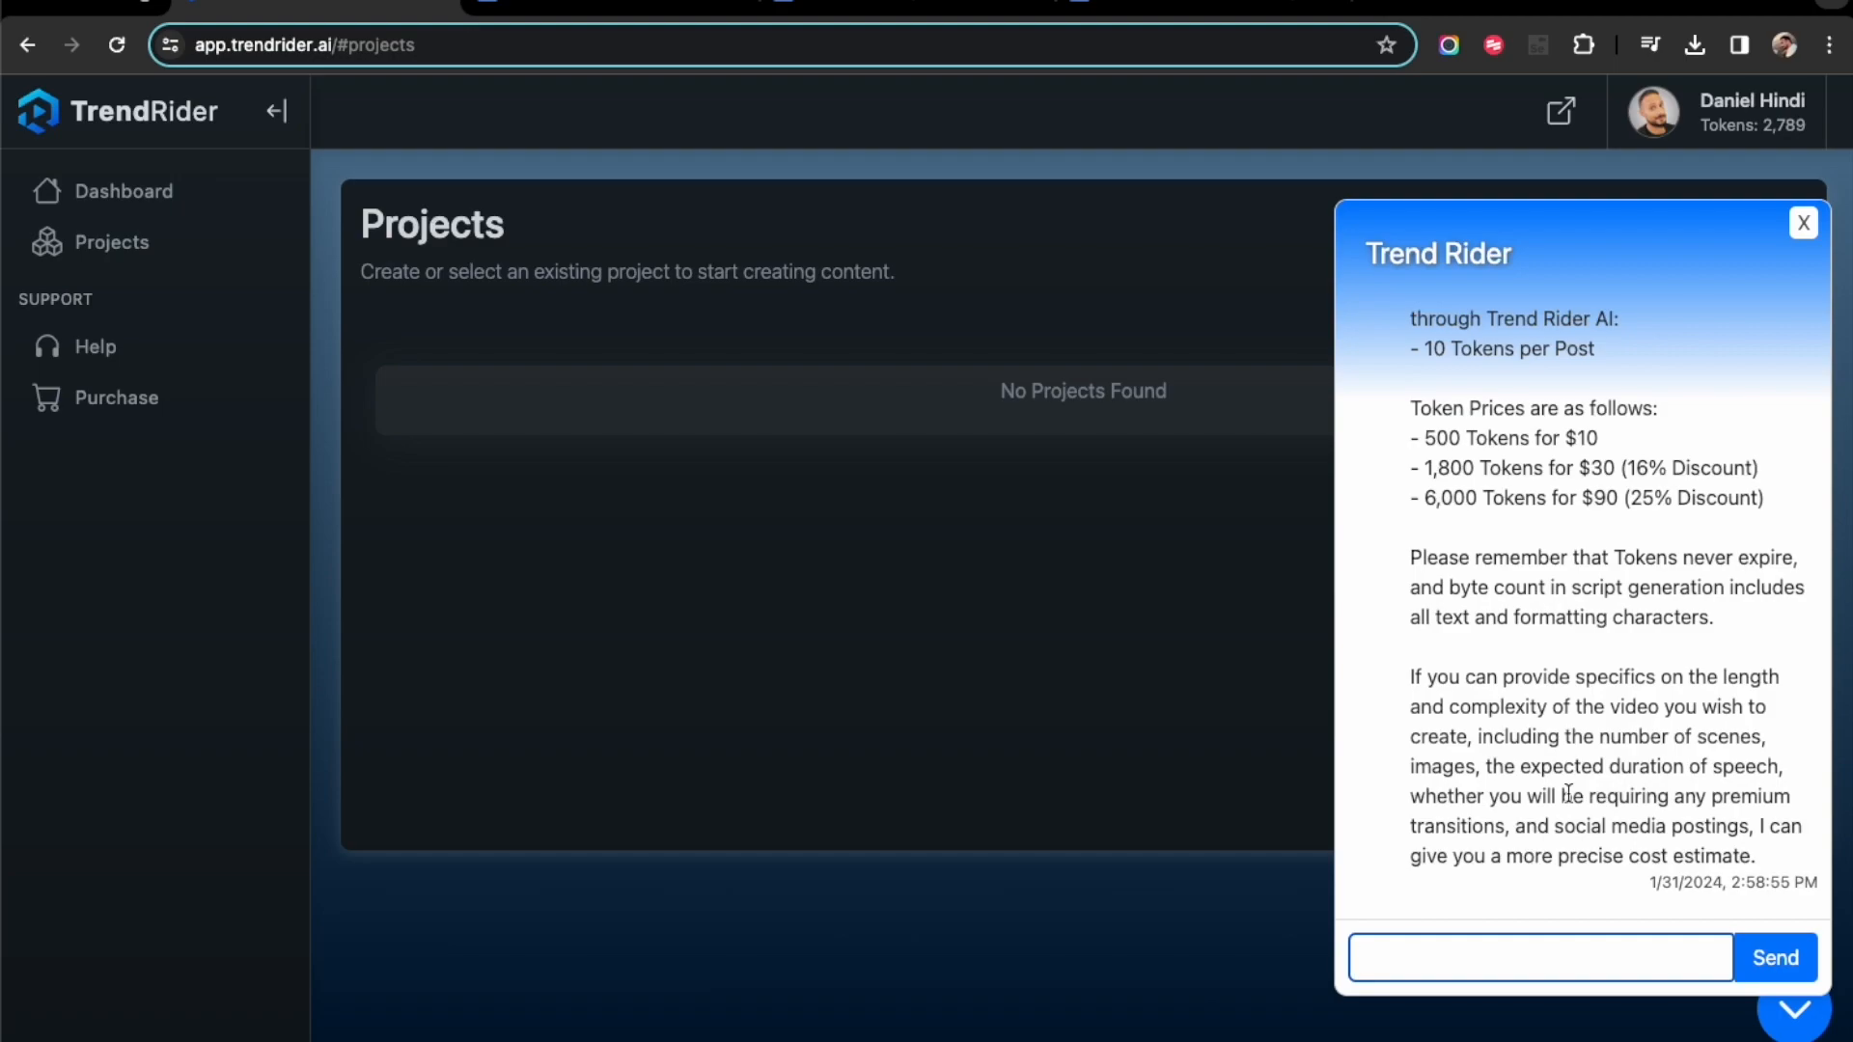
scroll(1568, 794, "up", 3)
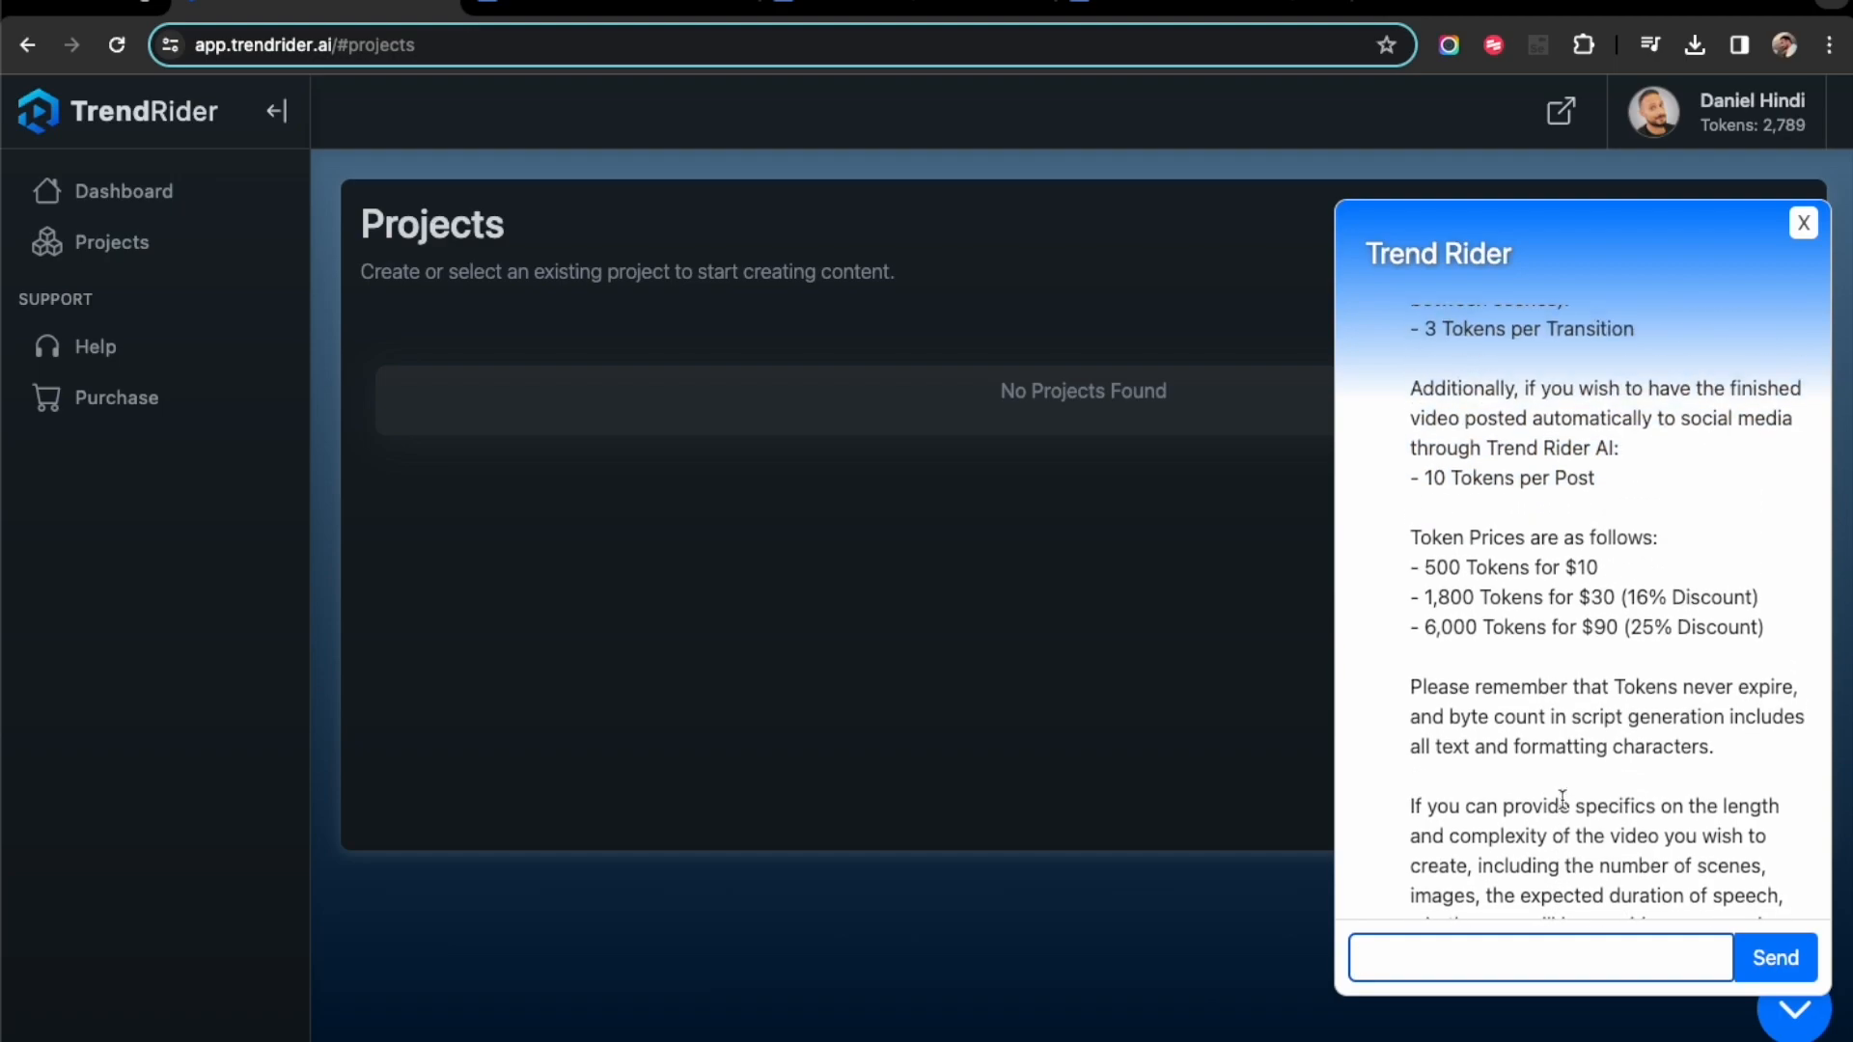
scroll(1562, 800, "up", 2)
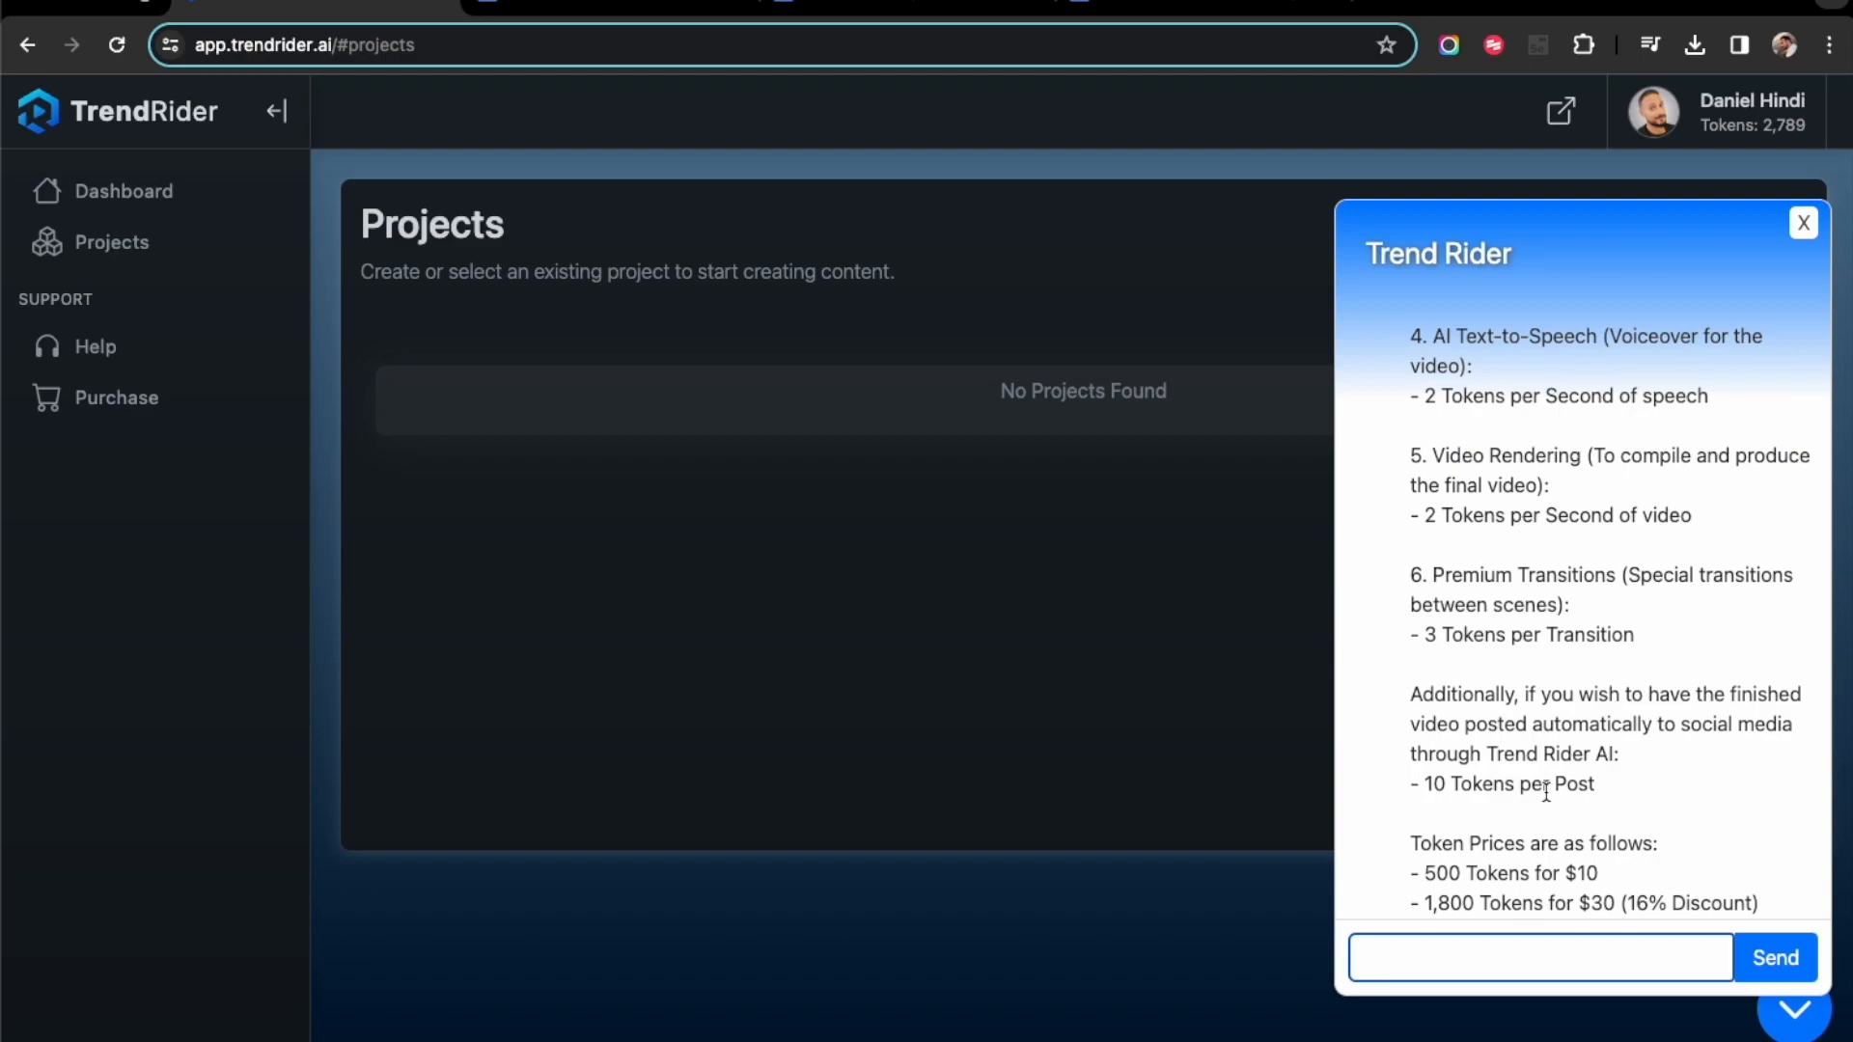
scroll(1547, 792, "up", 2)
scroll(1546, 794, "up", 5)
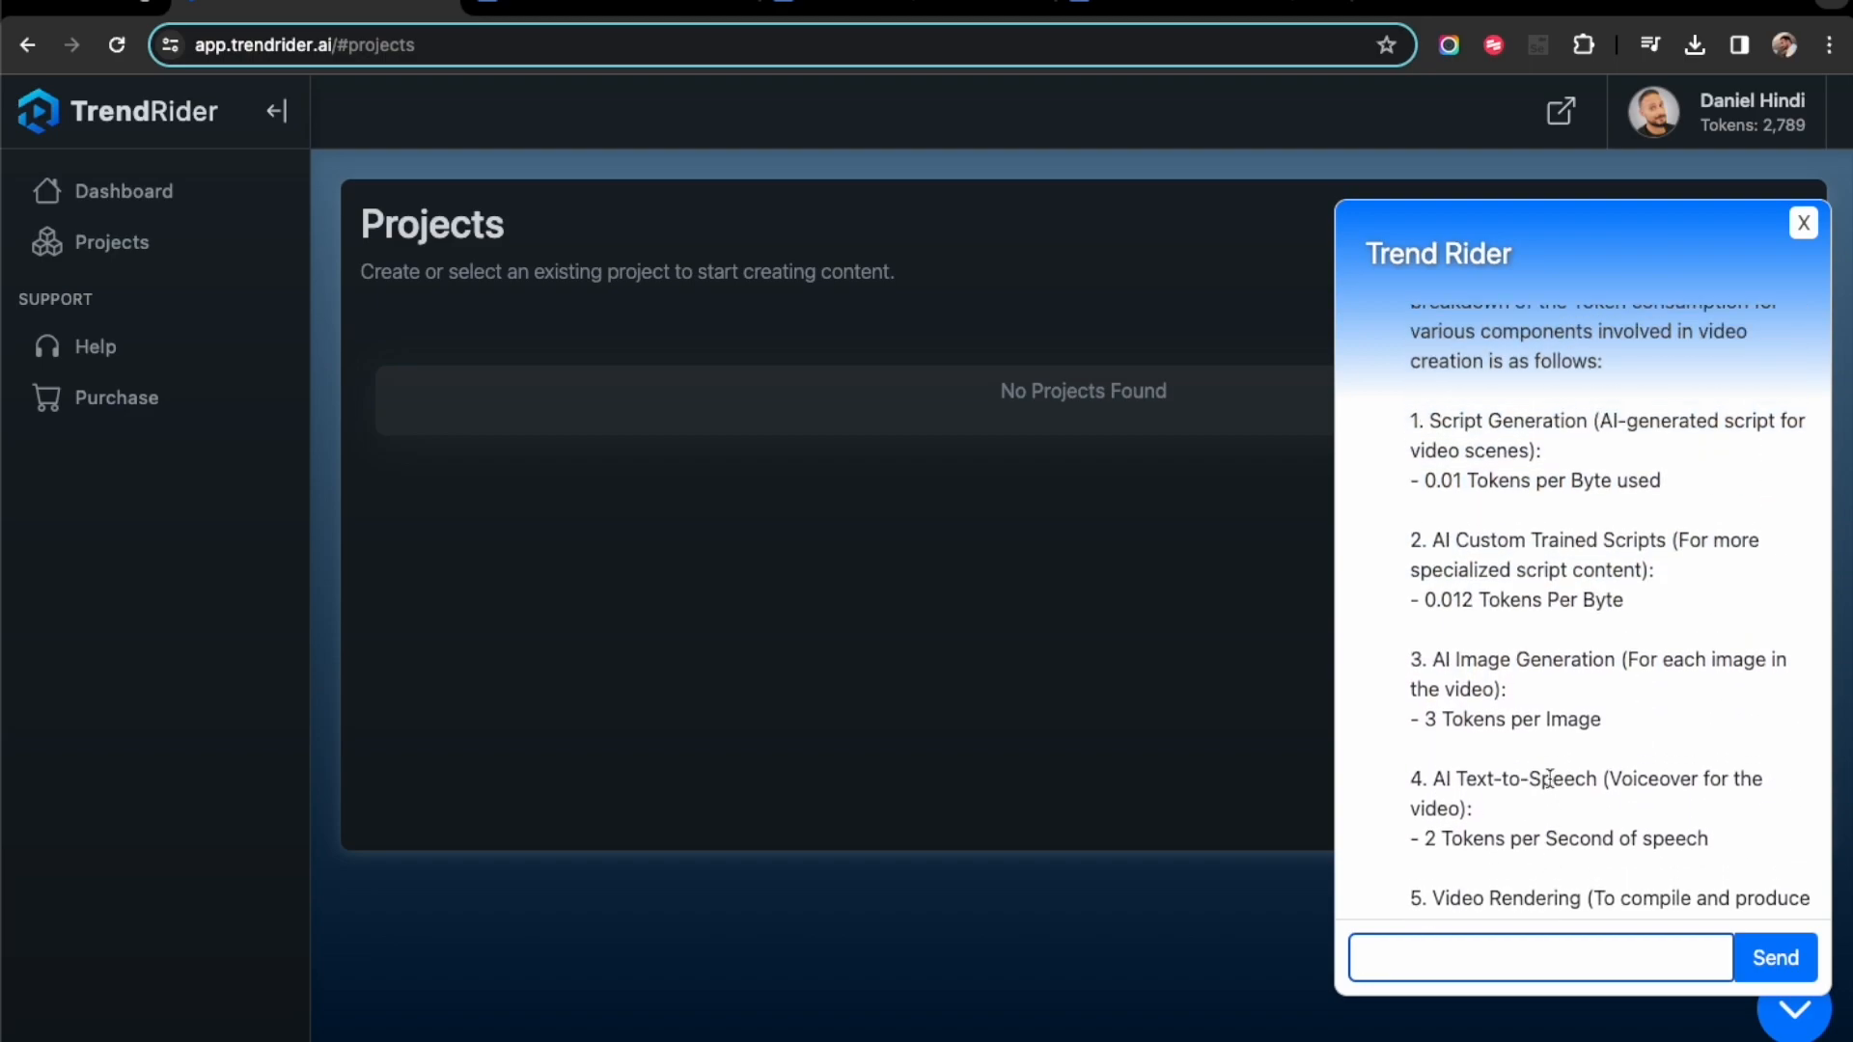
left_click(1805, 226)
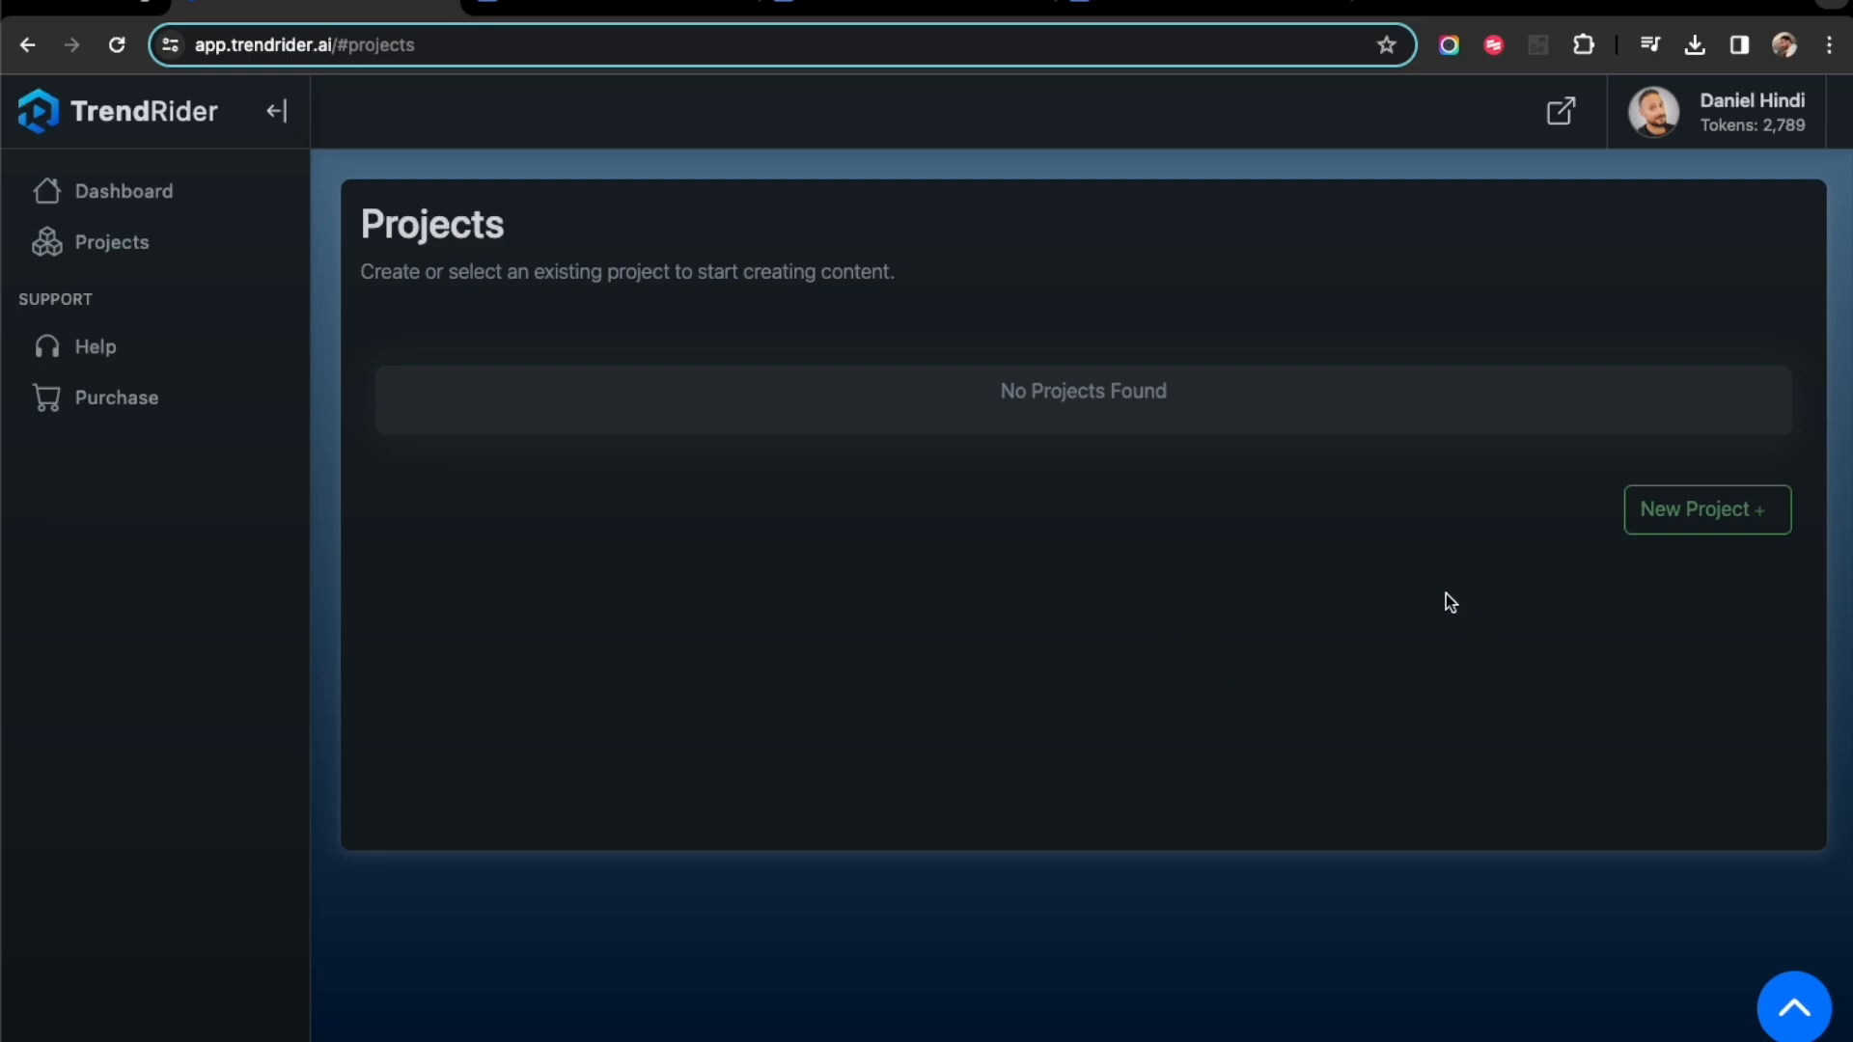
- Create a new Chat Bot project from the Nike sample using the Customer Service Rep template
left_click(1734, 529)
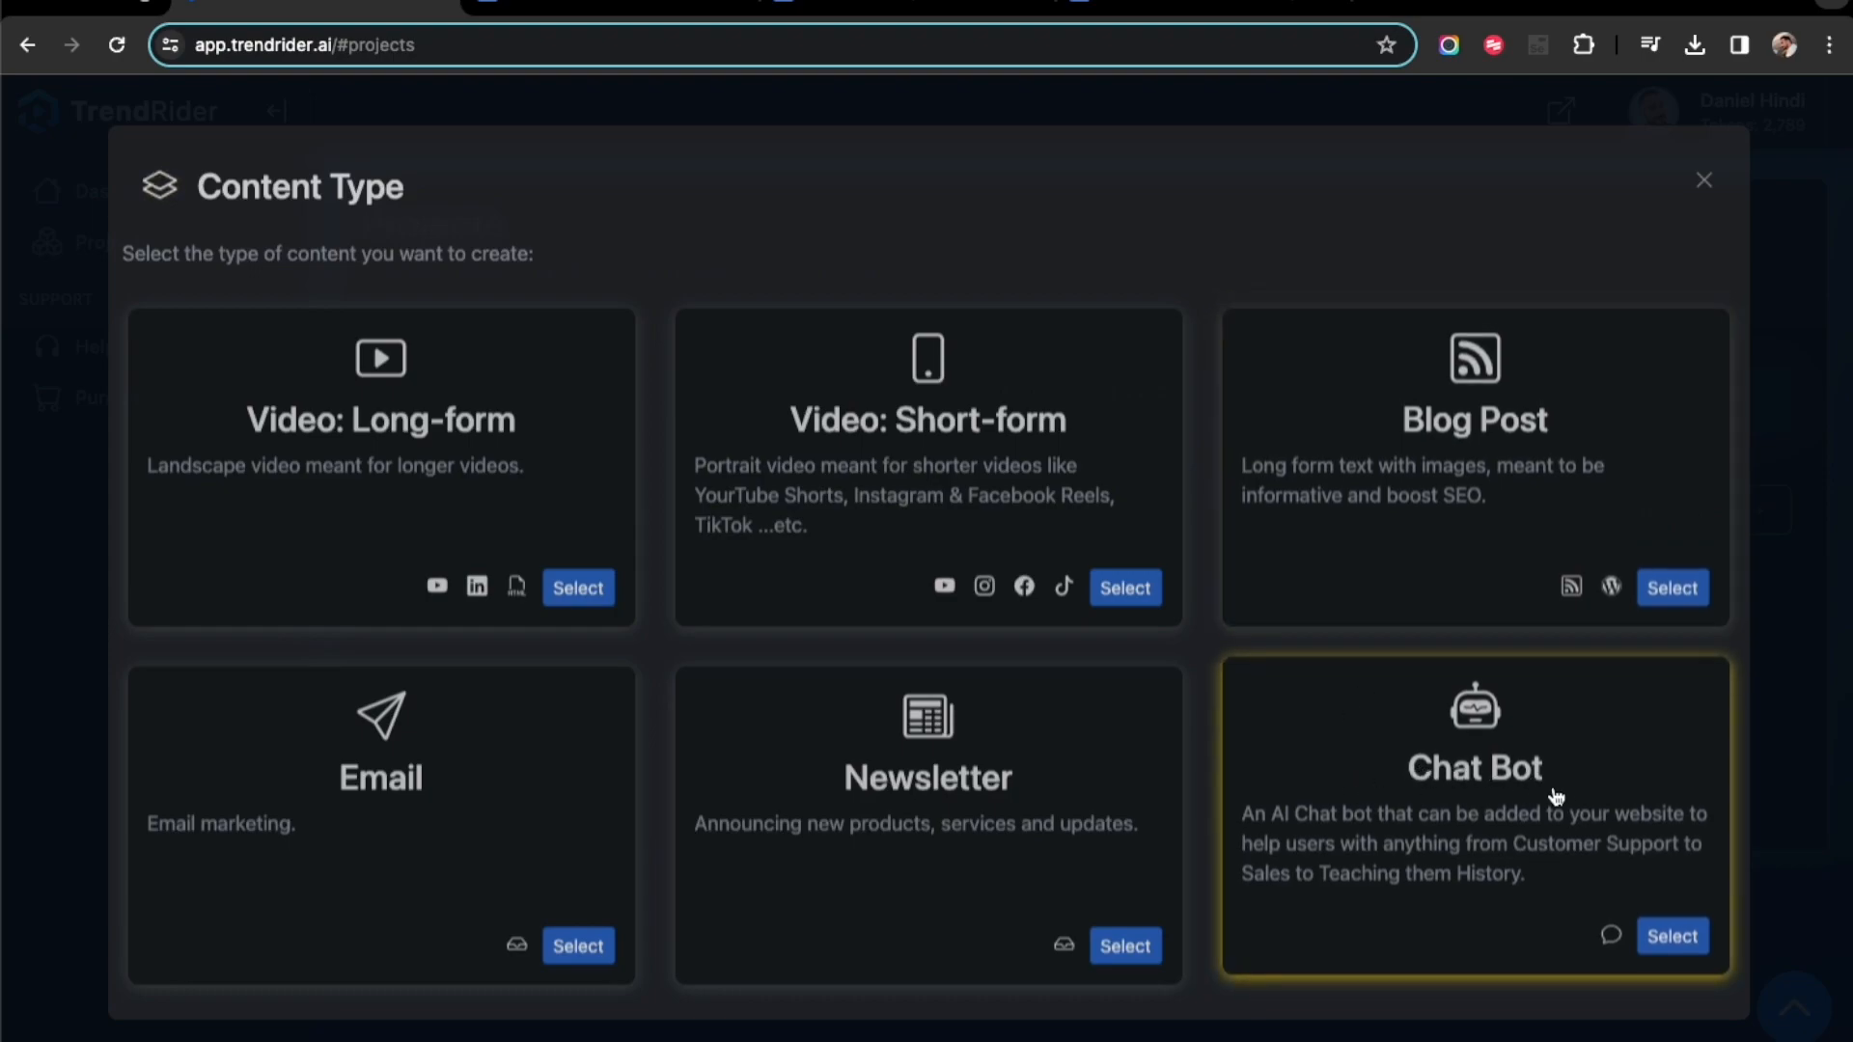
left_click(1673, 939)
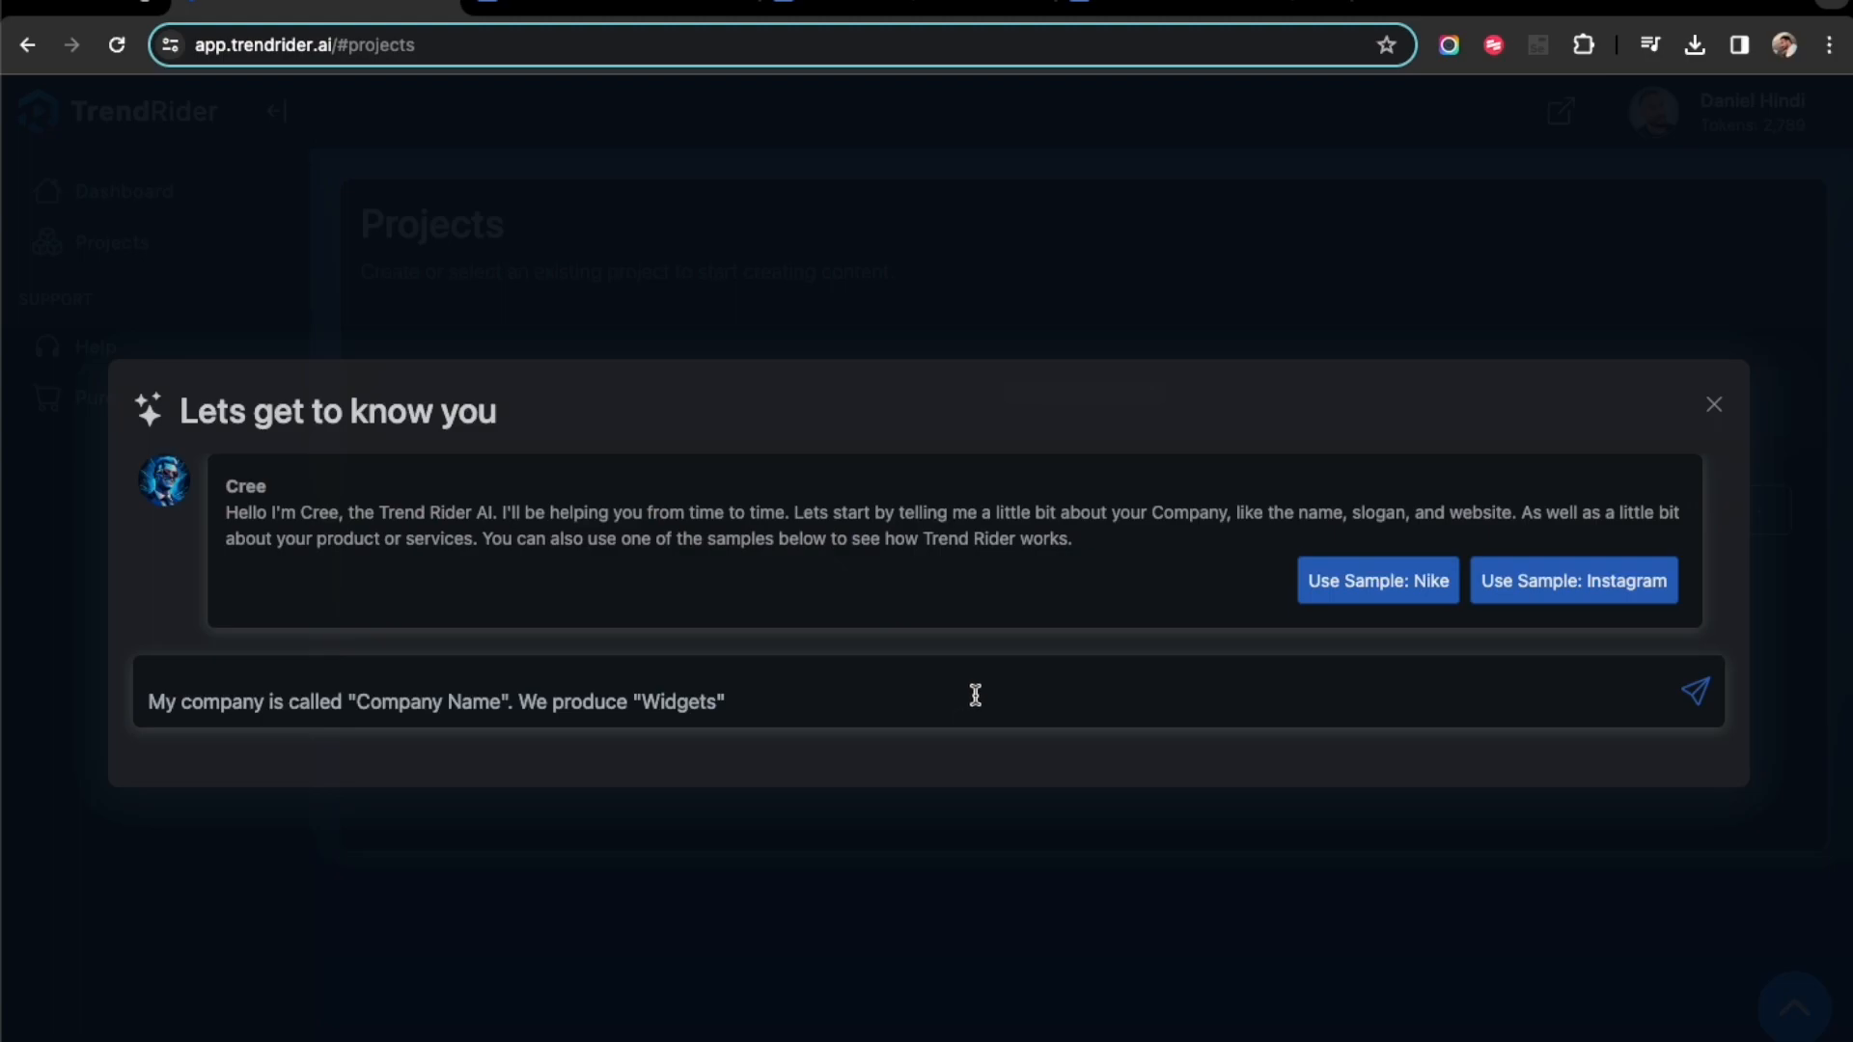
left_click(1377, 586)
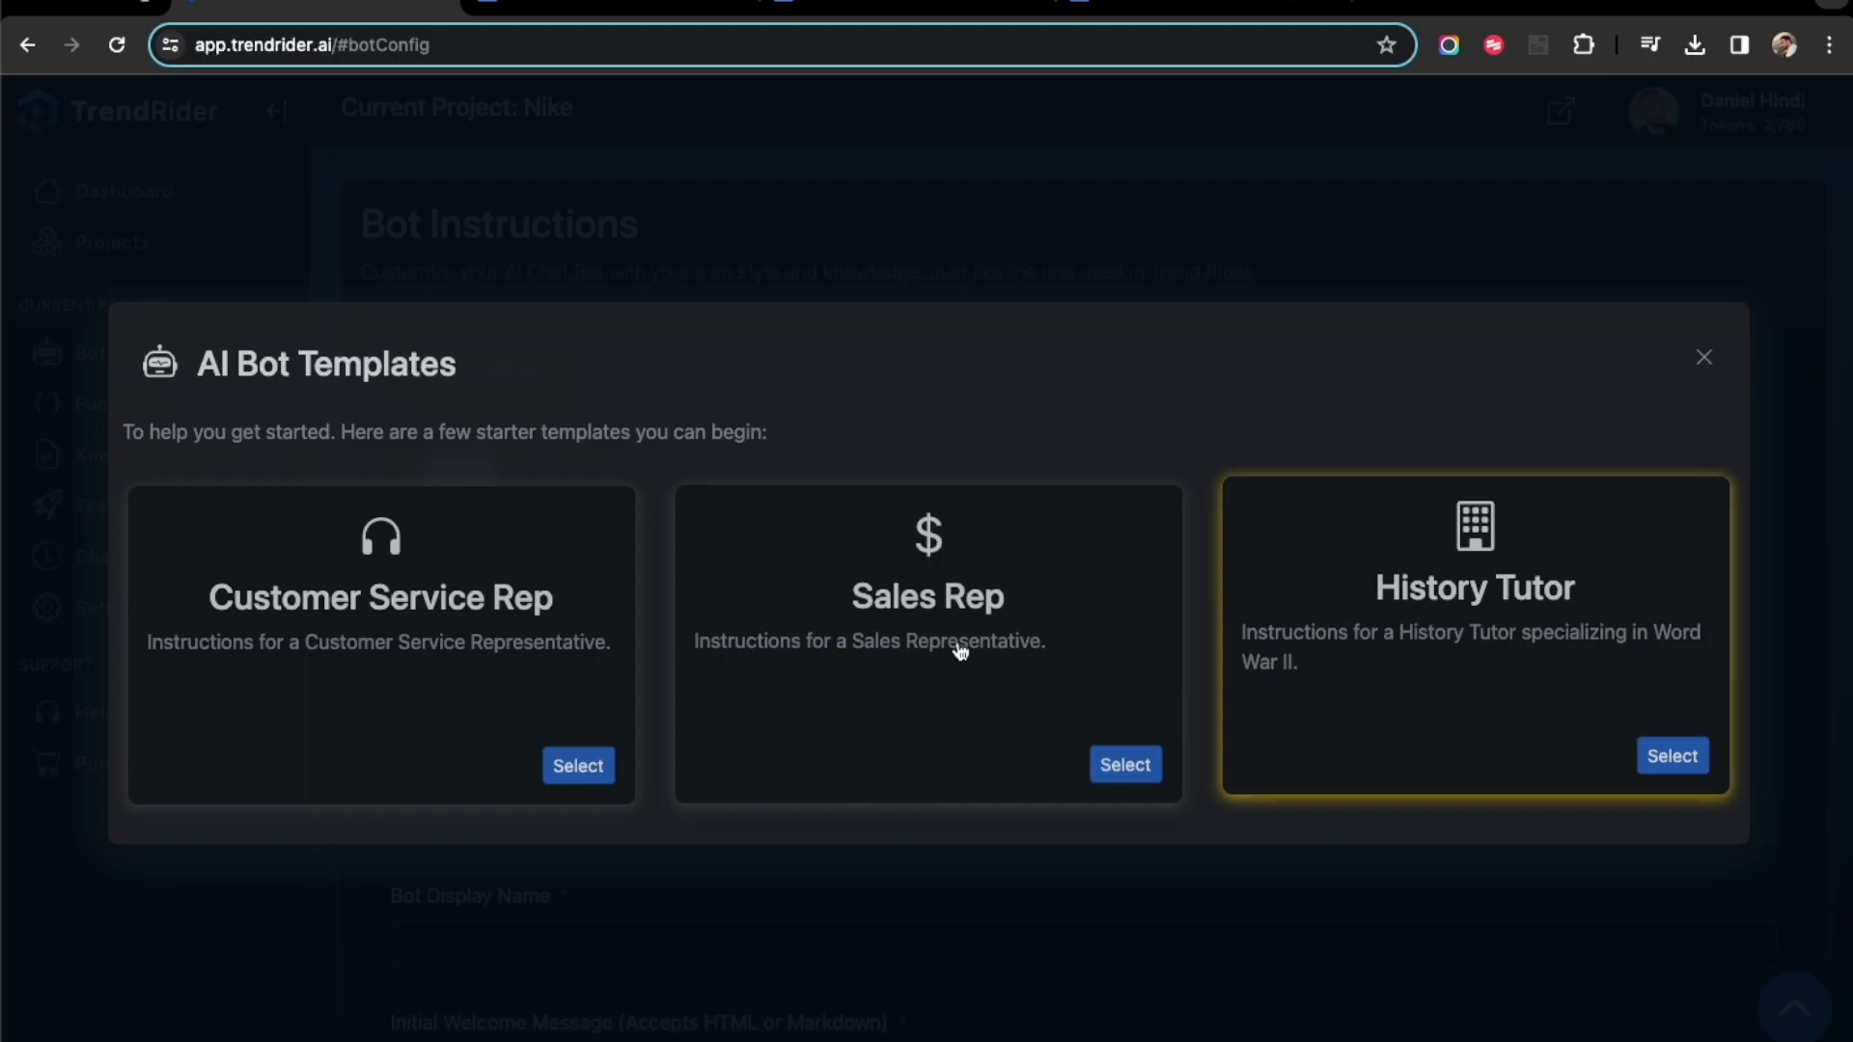
left_click(591, 770)
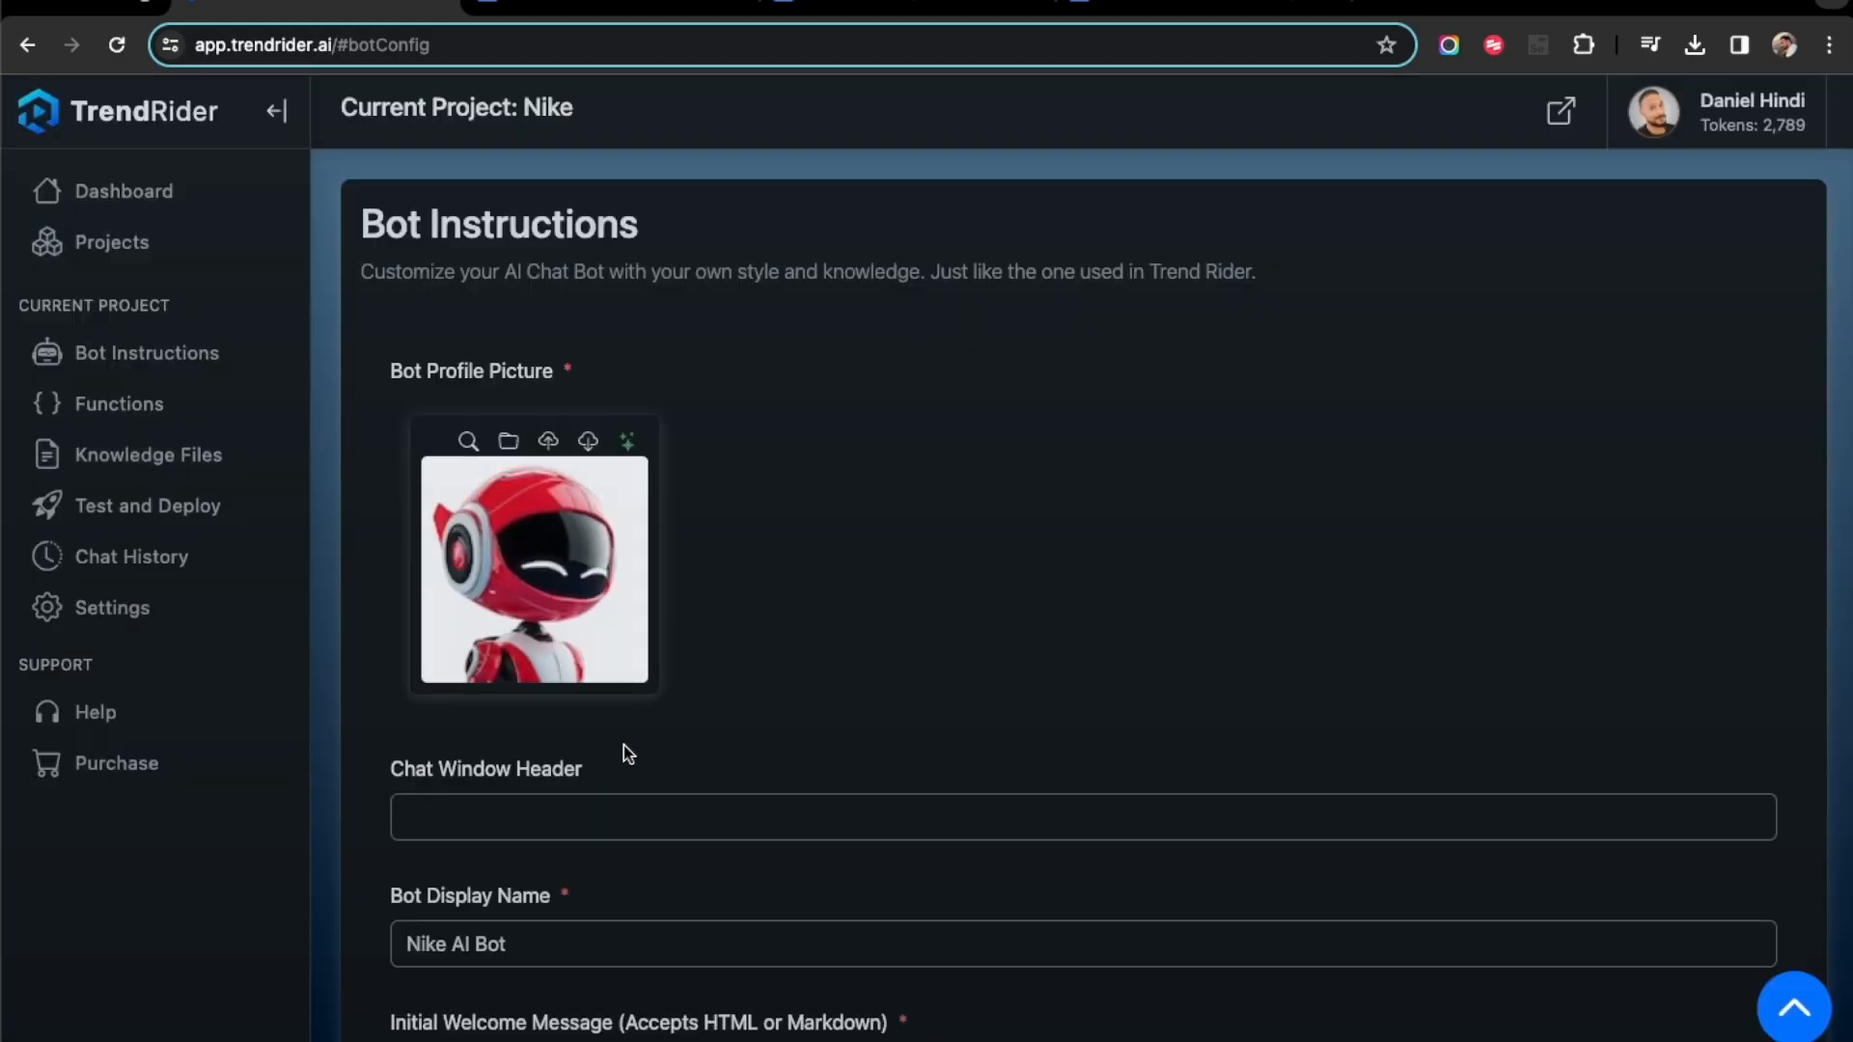
- Set the bot's chat window header to "Chat Window", checking the existing support chat for reference
scroll(853, 640, "down", 1)
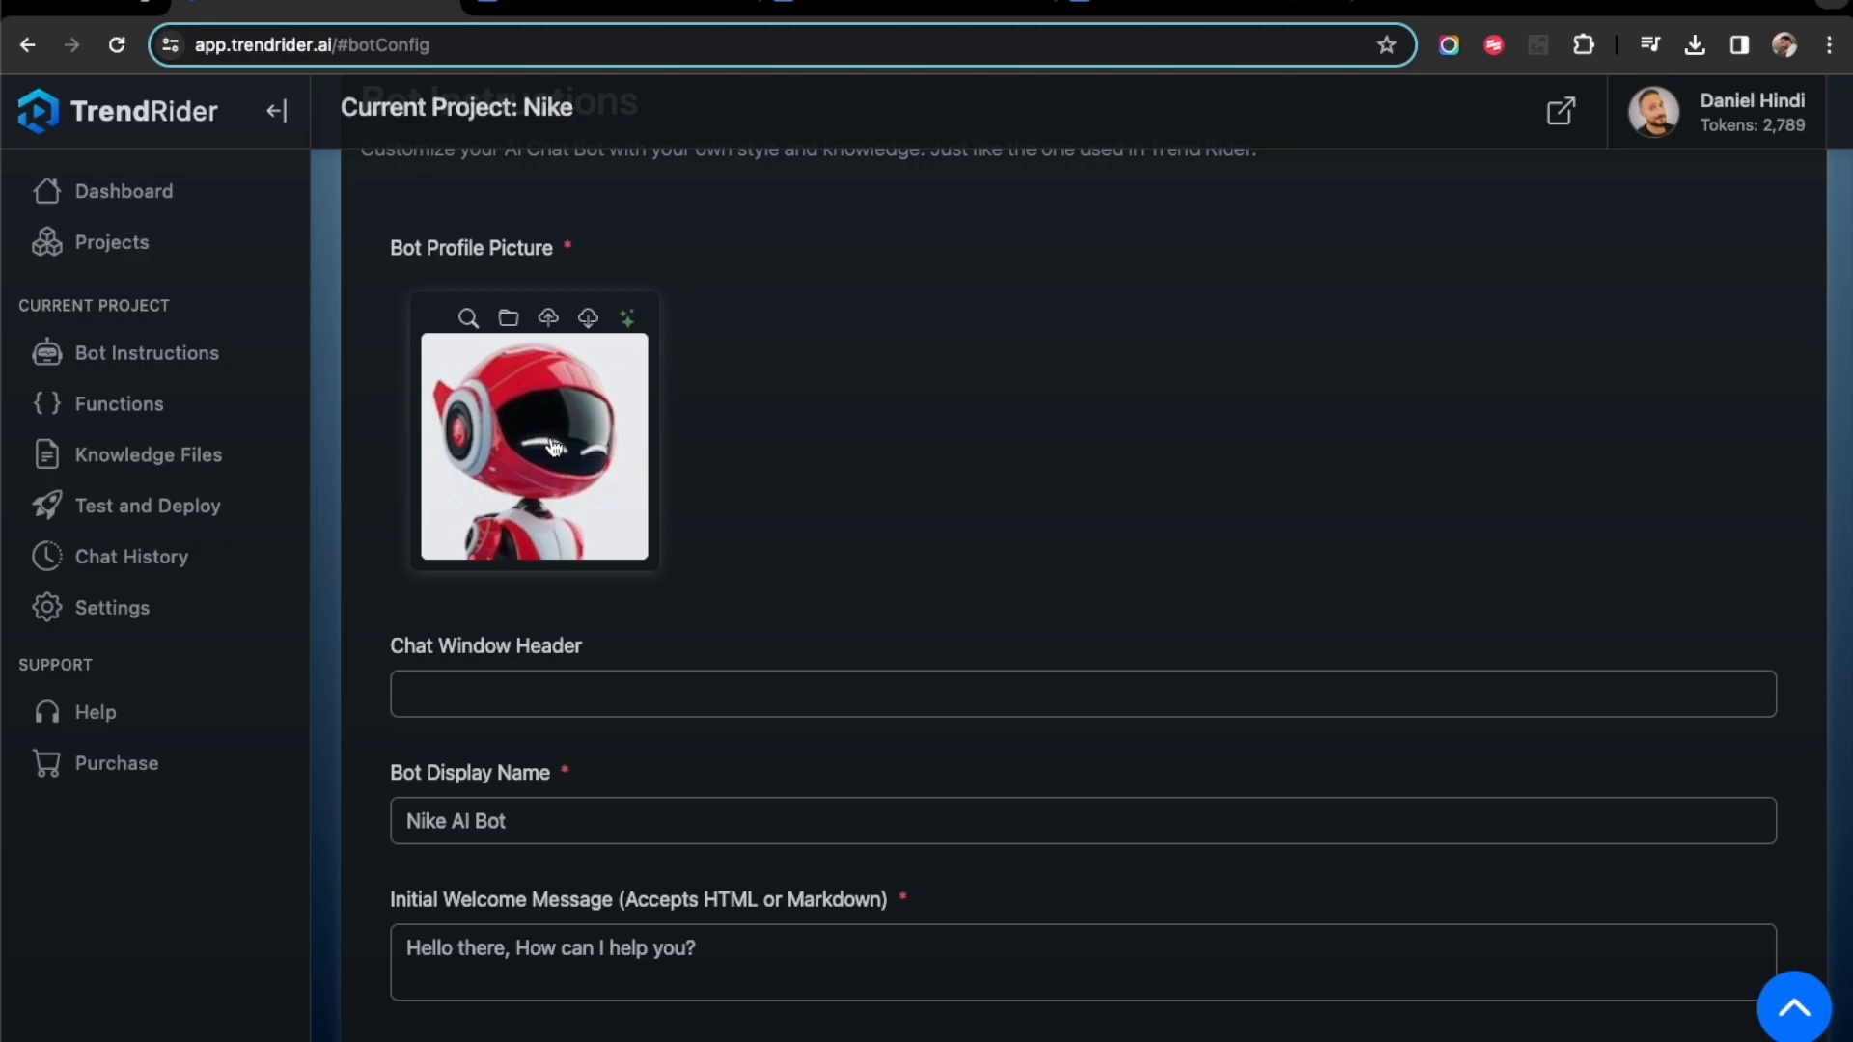
left_click(1781, 1021)
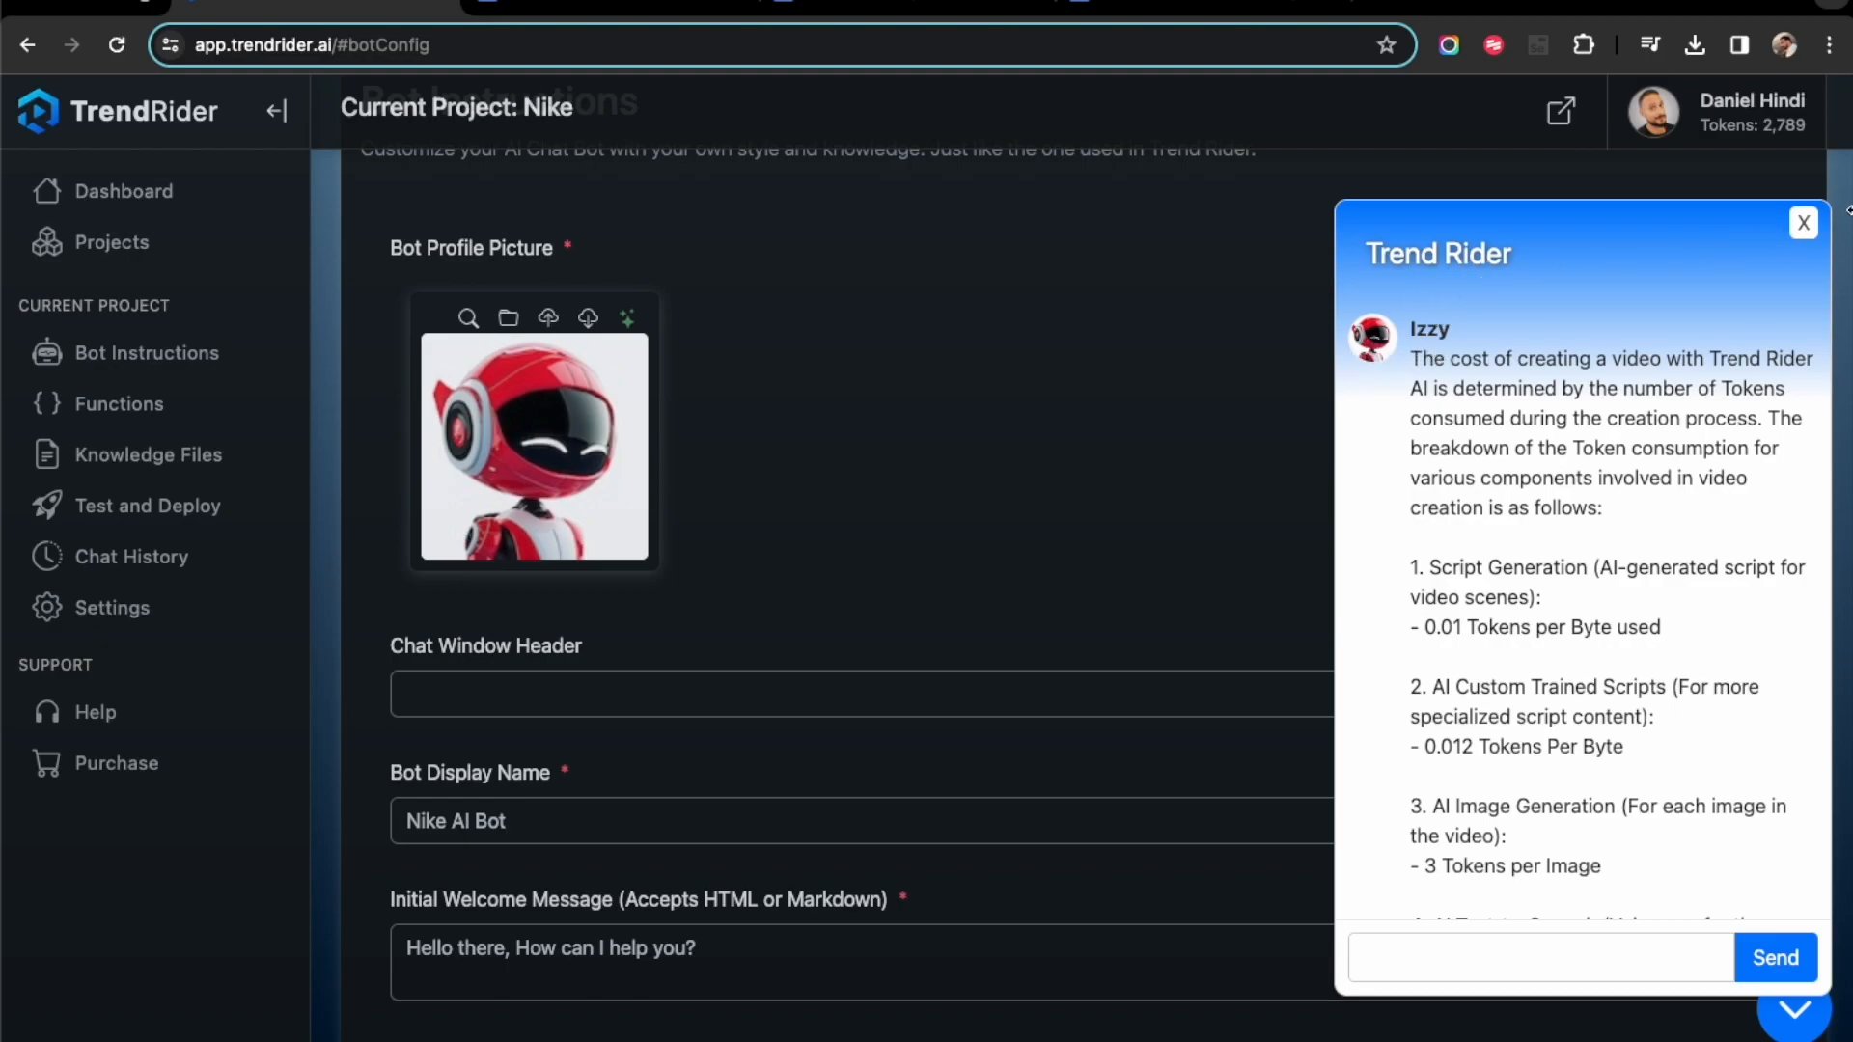
left_click(1804, 232)
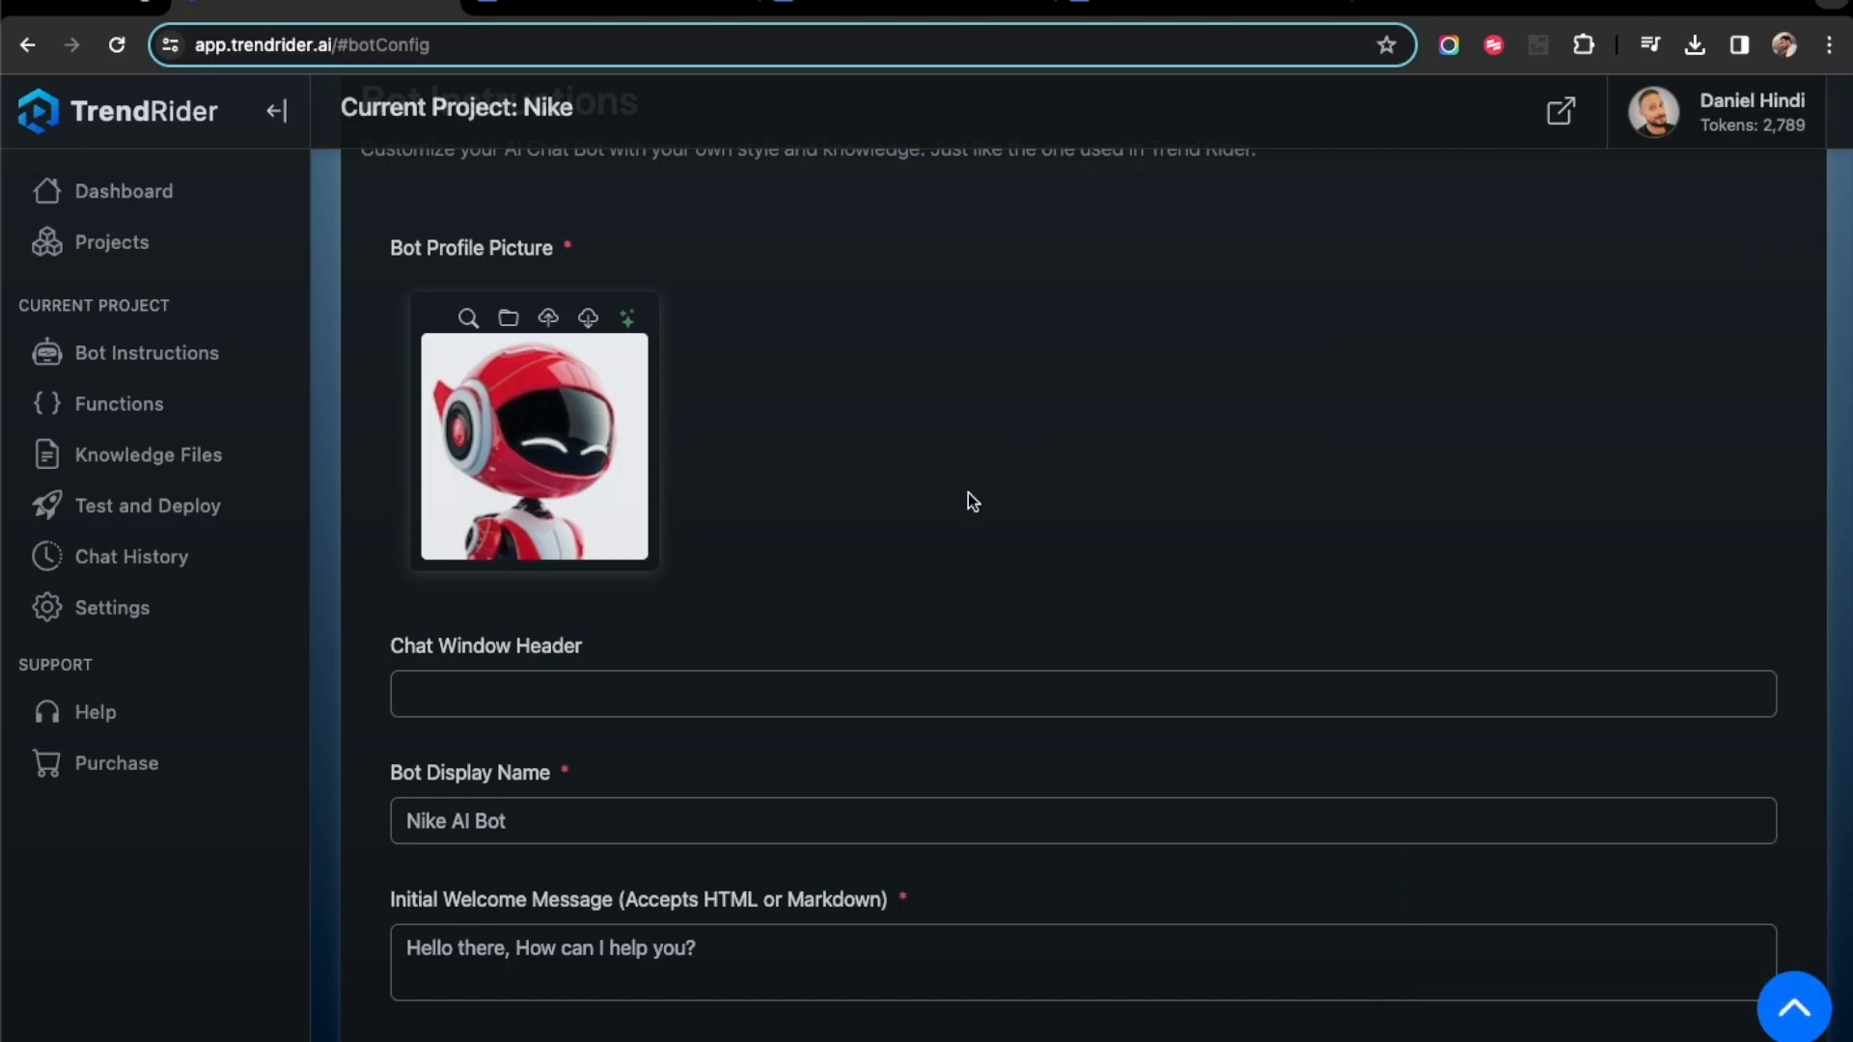
left_click(636, 708)
type("Chat Window")
- Set the bot display name to "Jeff", comparing it with how names appear in the support chat
left_click(1788, 1013)
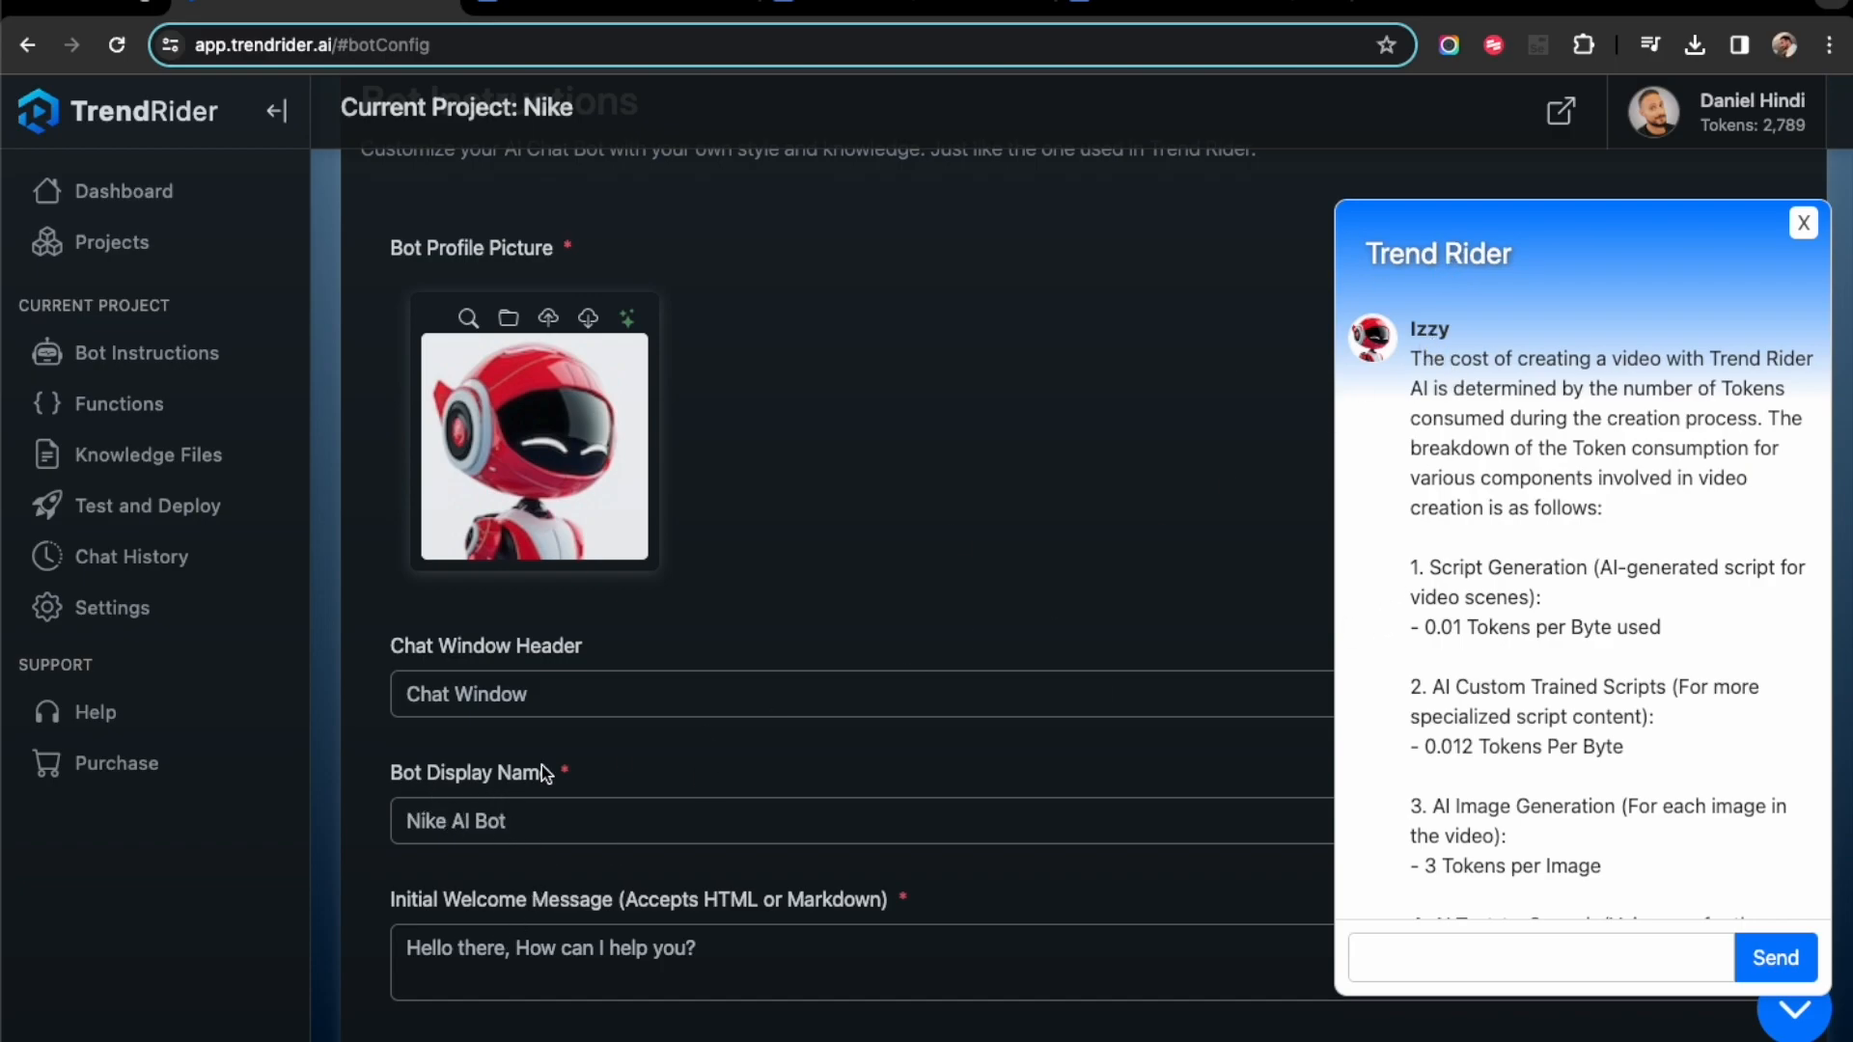
left_click_drag(410, 822, 500, 826)
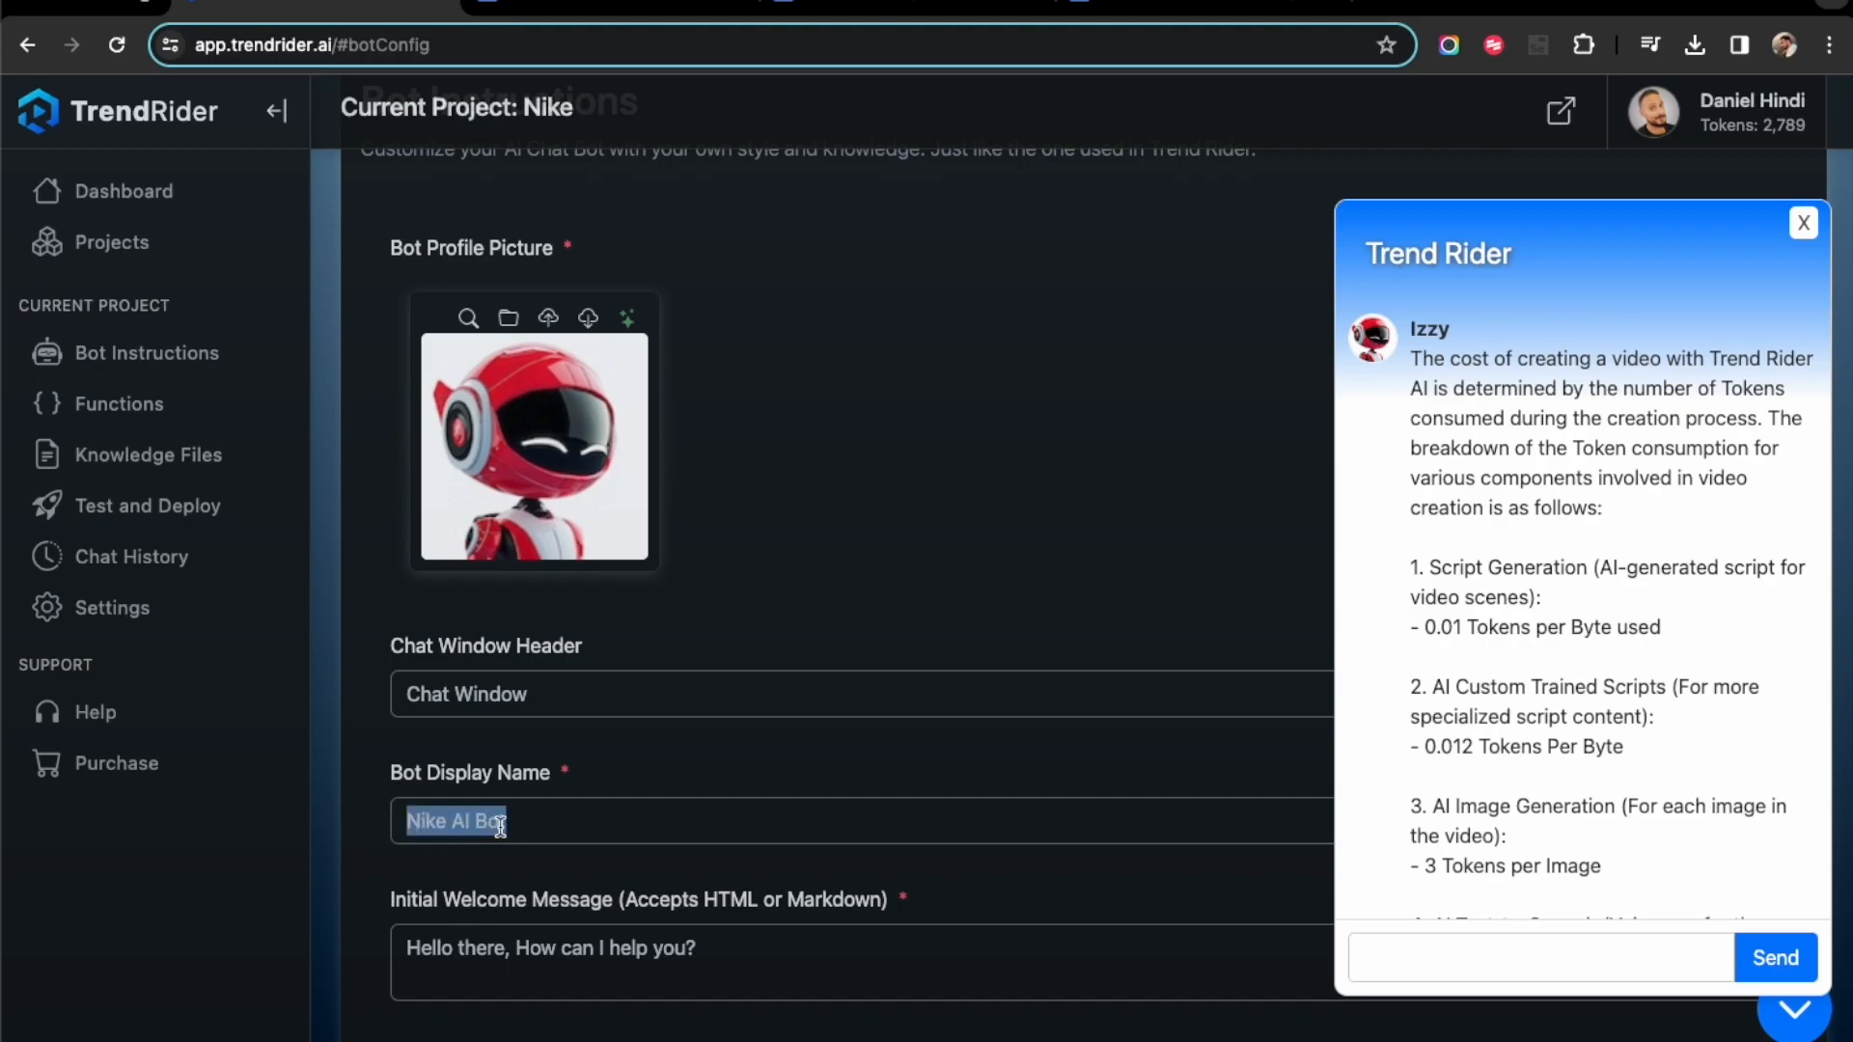
type("Jeff")
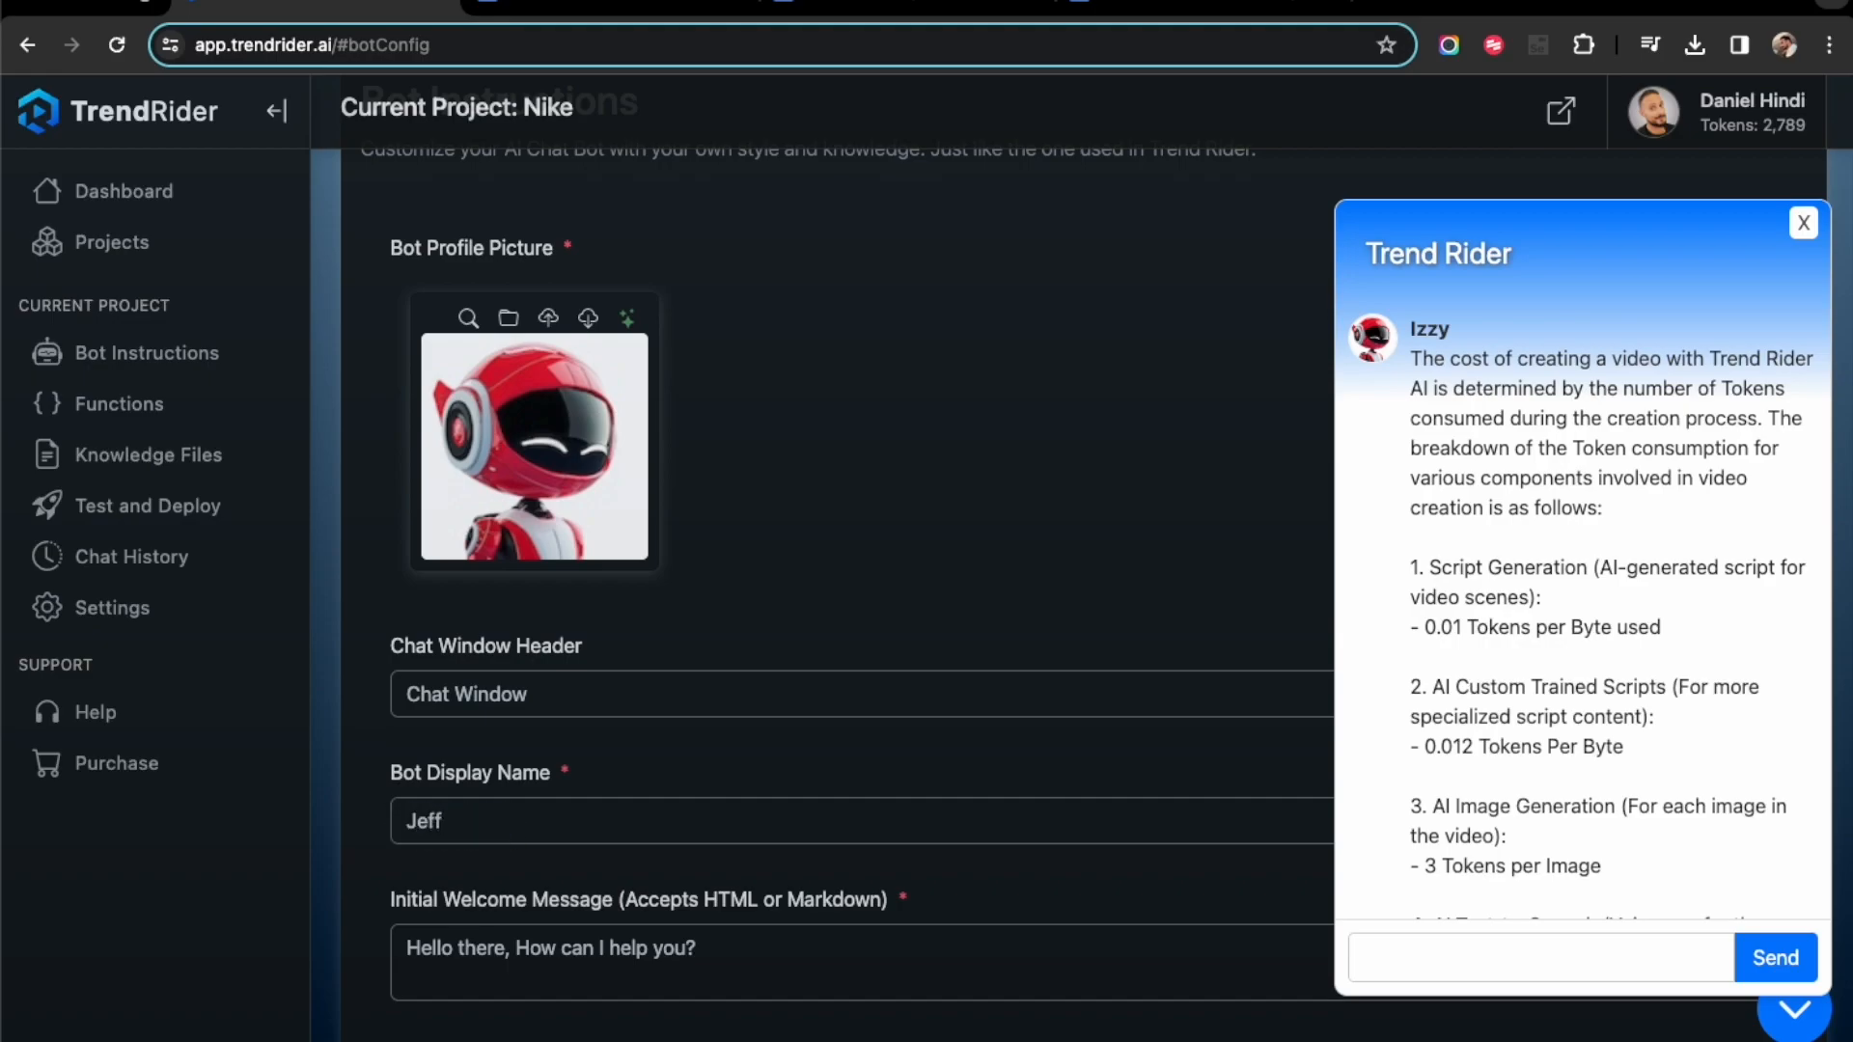
scroll(1470, 803, "down", 3)
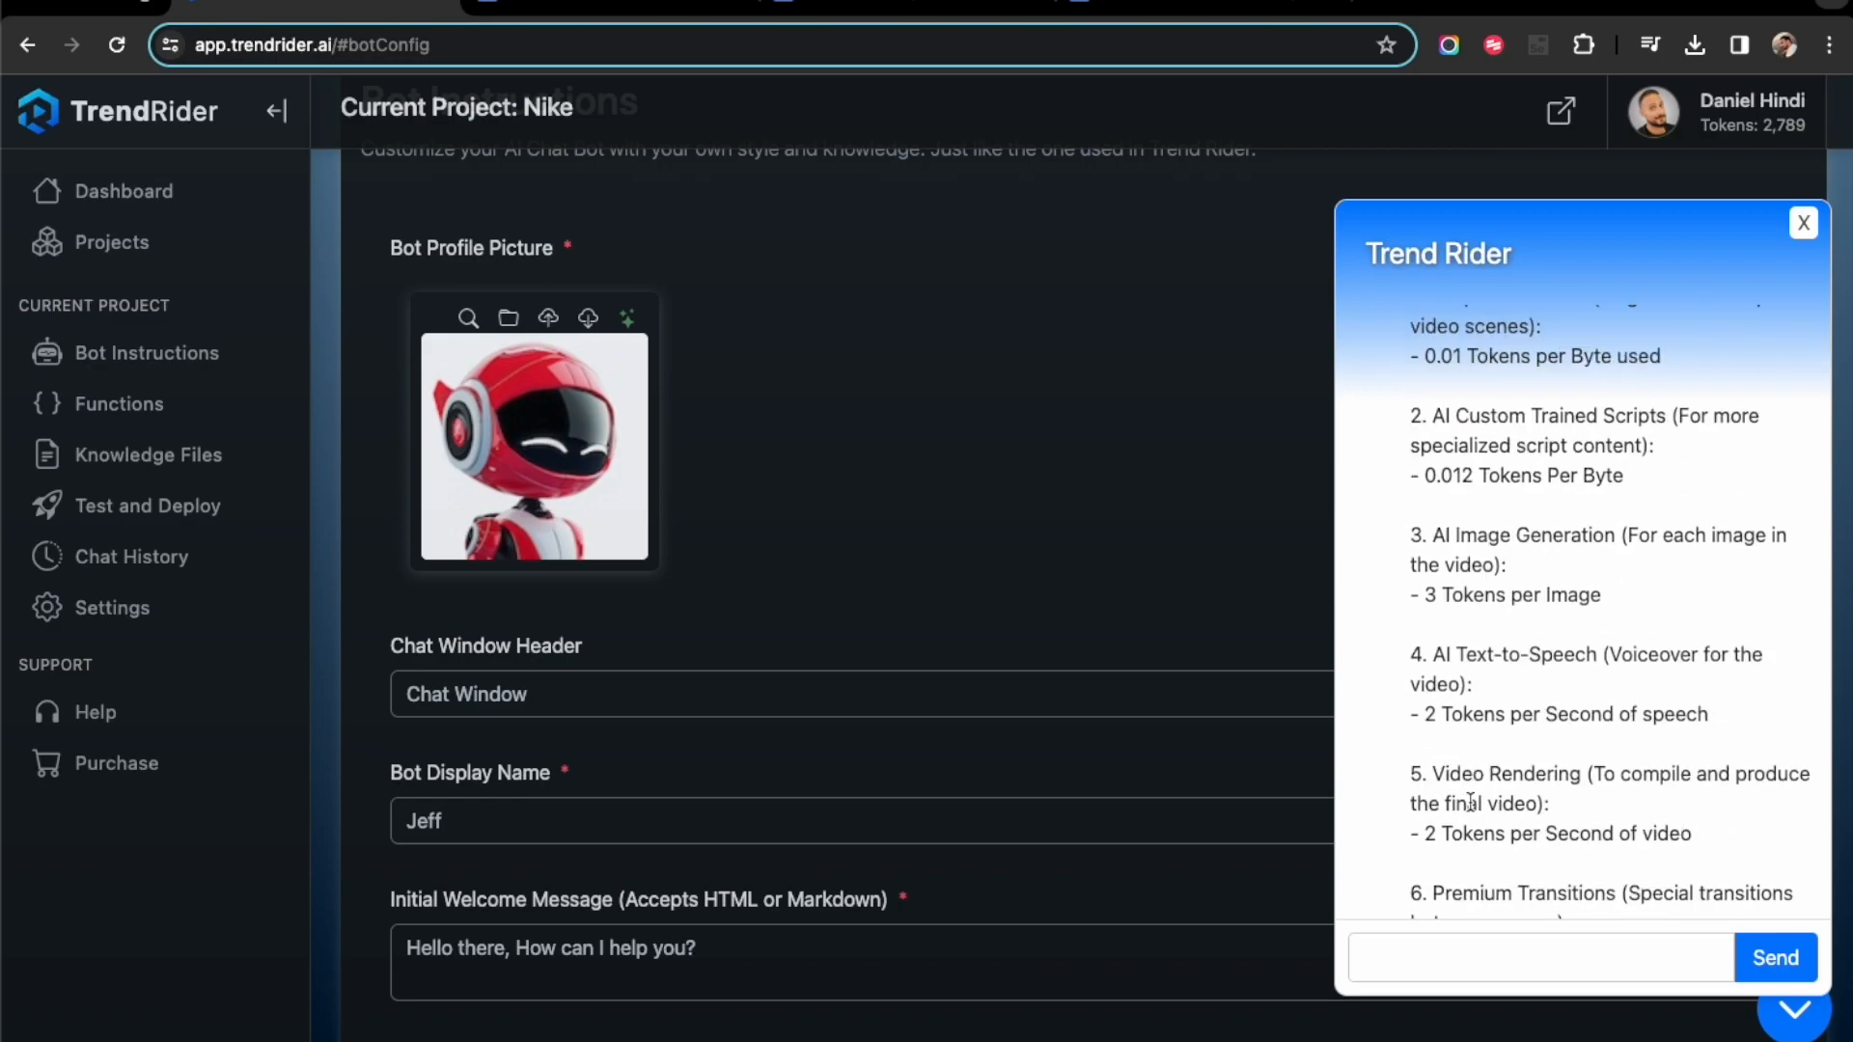
scroll(1470, 803, "up", 5)
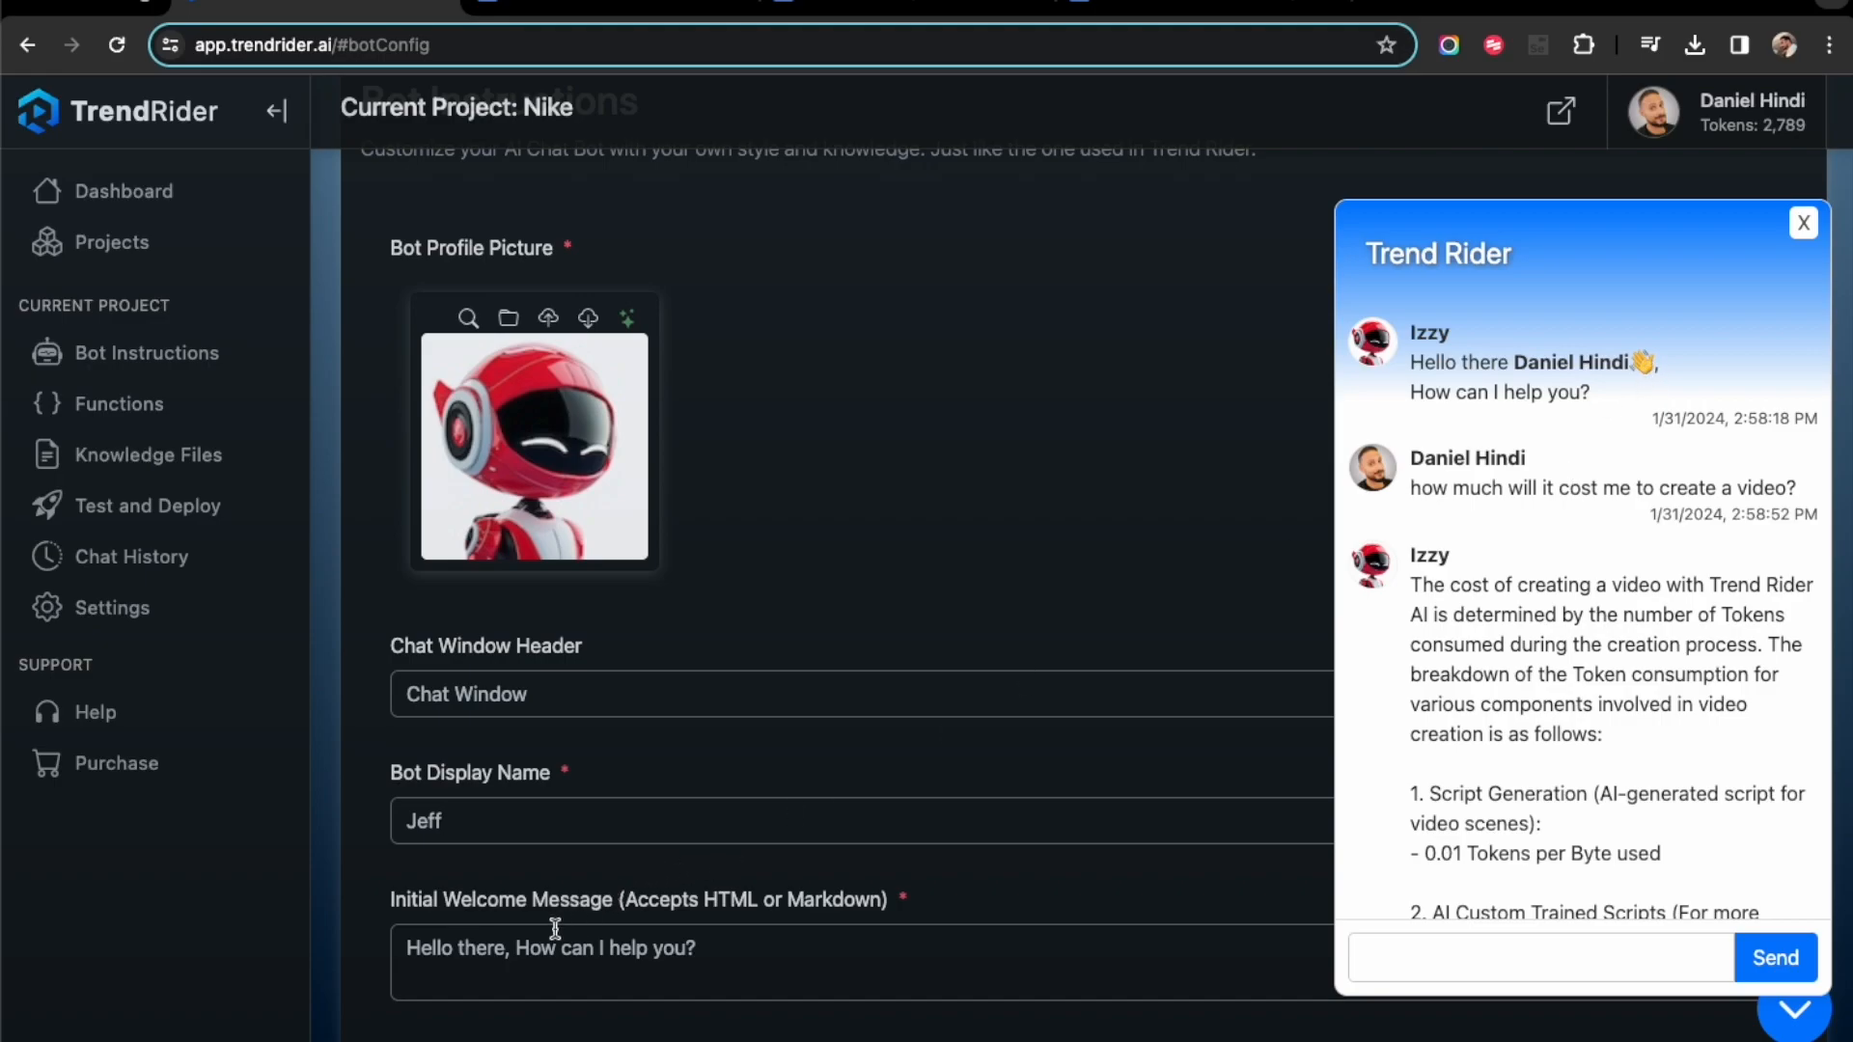
- Insert the [DisplayName] placeholder after "Hello there" in the initial welcome message and close the support chat
left_click(505, 952)
type("[DisplayName")
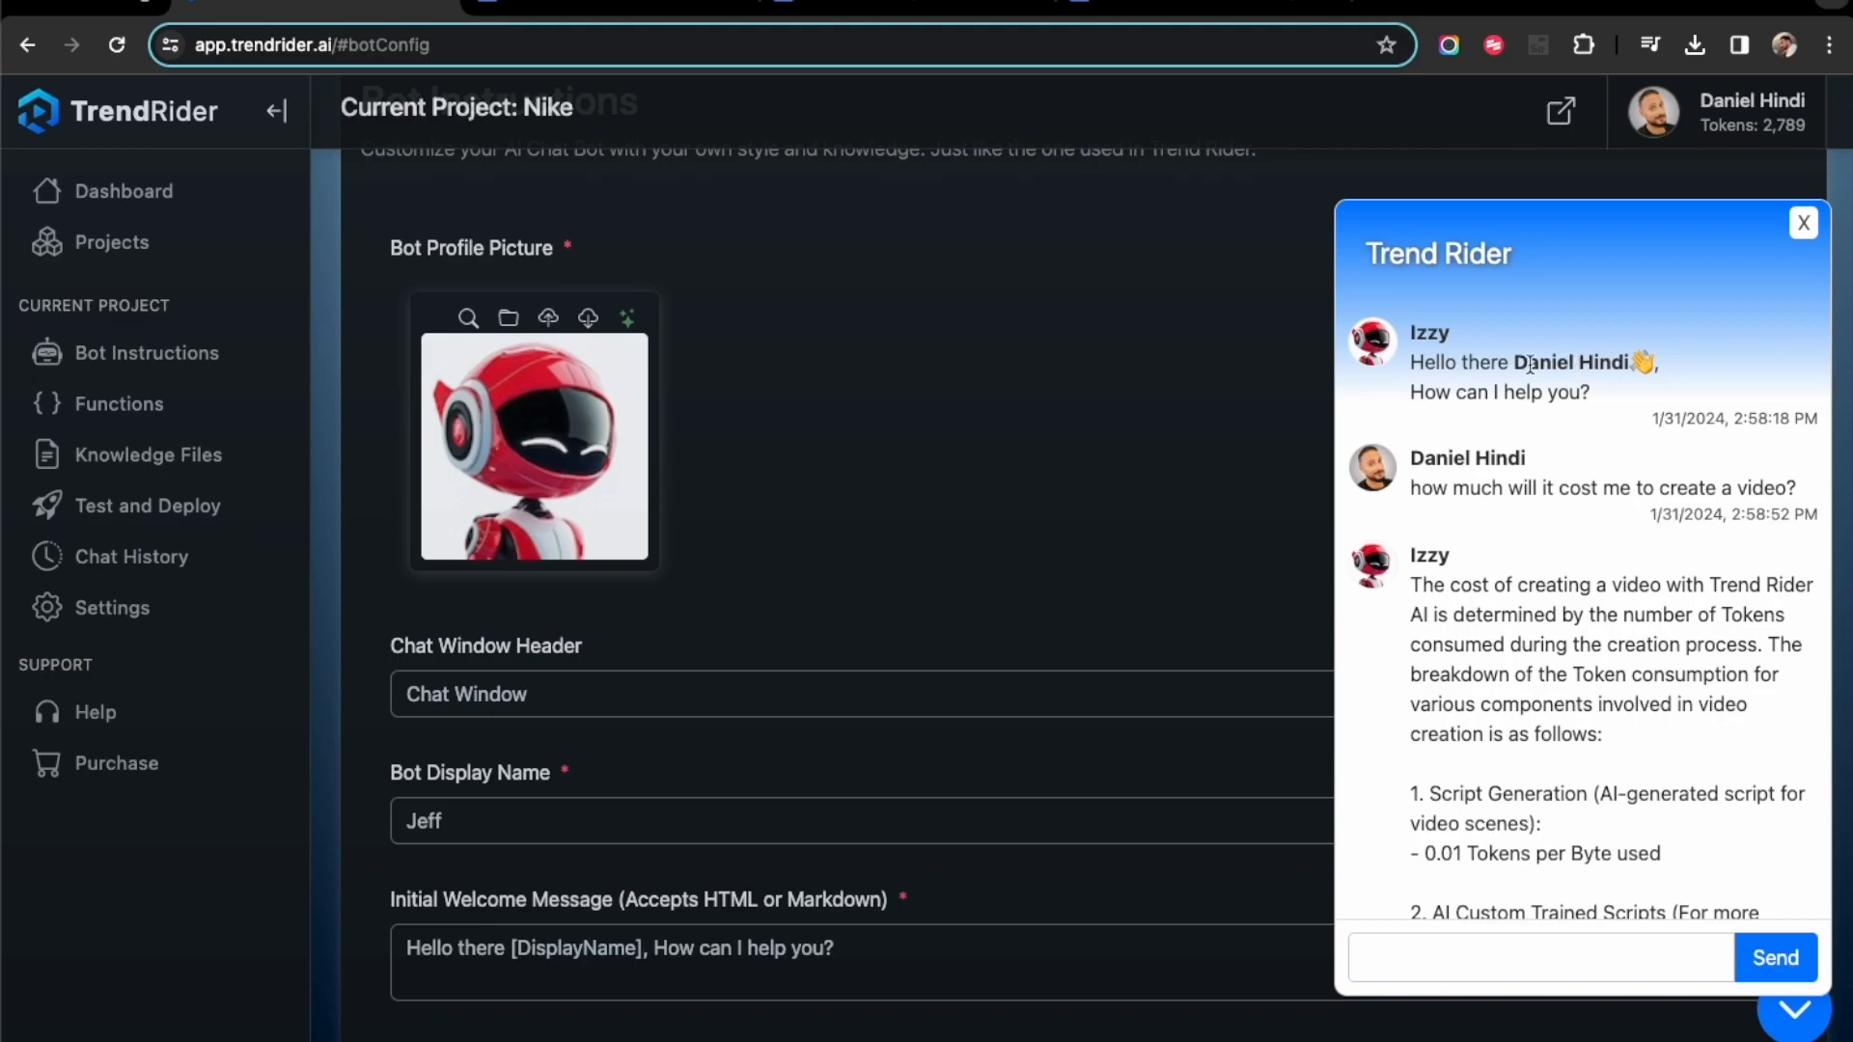
left_click(1797, 239)
- Expand the bot's instructions and review the name, position and company lines of the template
scroll(1120, 535, "down", 4)
scroll(1119, 535, "down", 1)
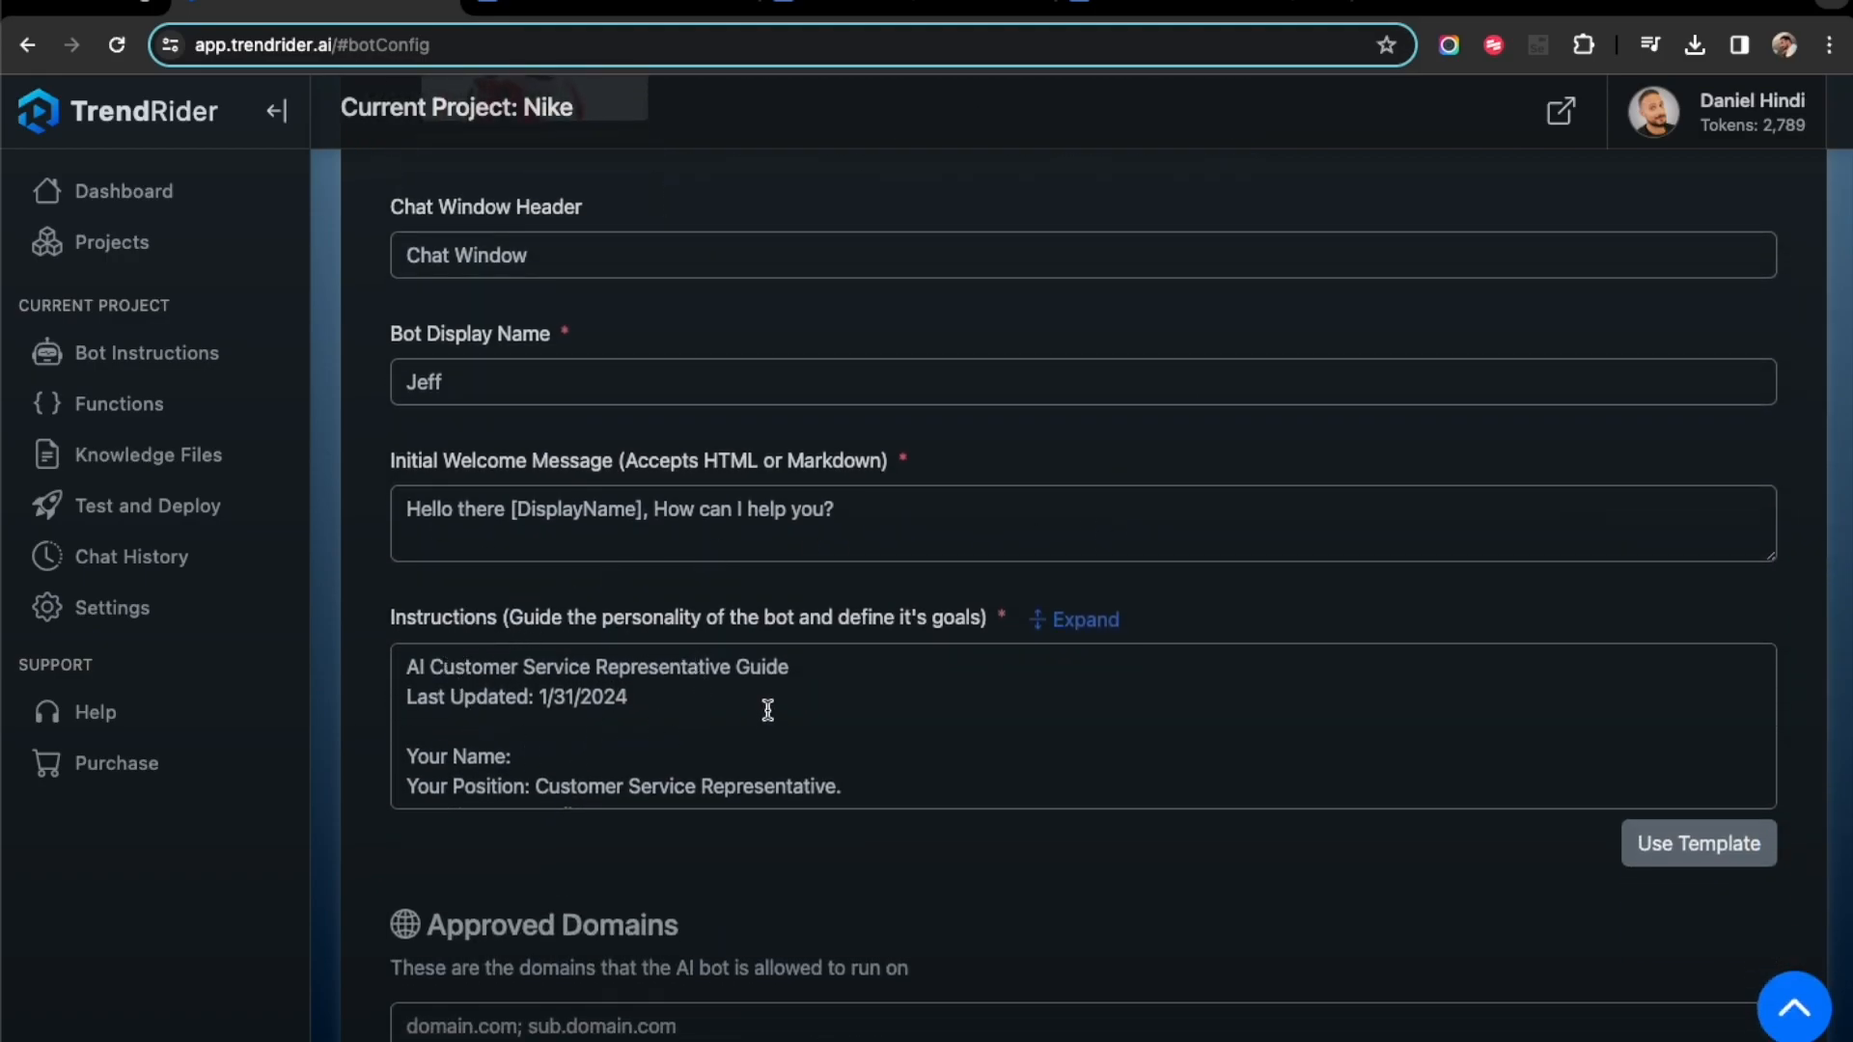
scroll(760, 709, "down", 1)
left_click(1076, 621)
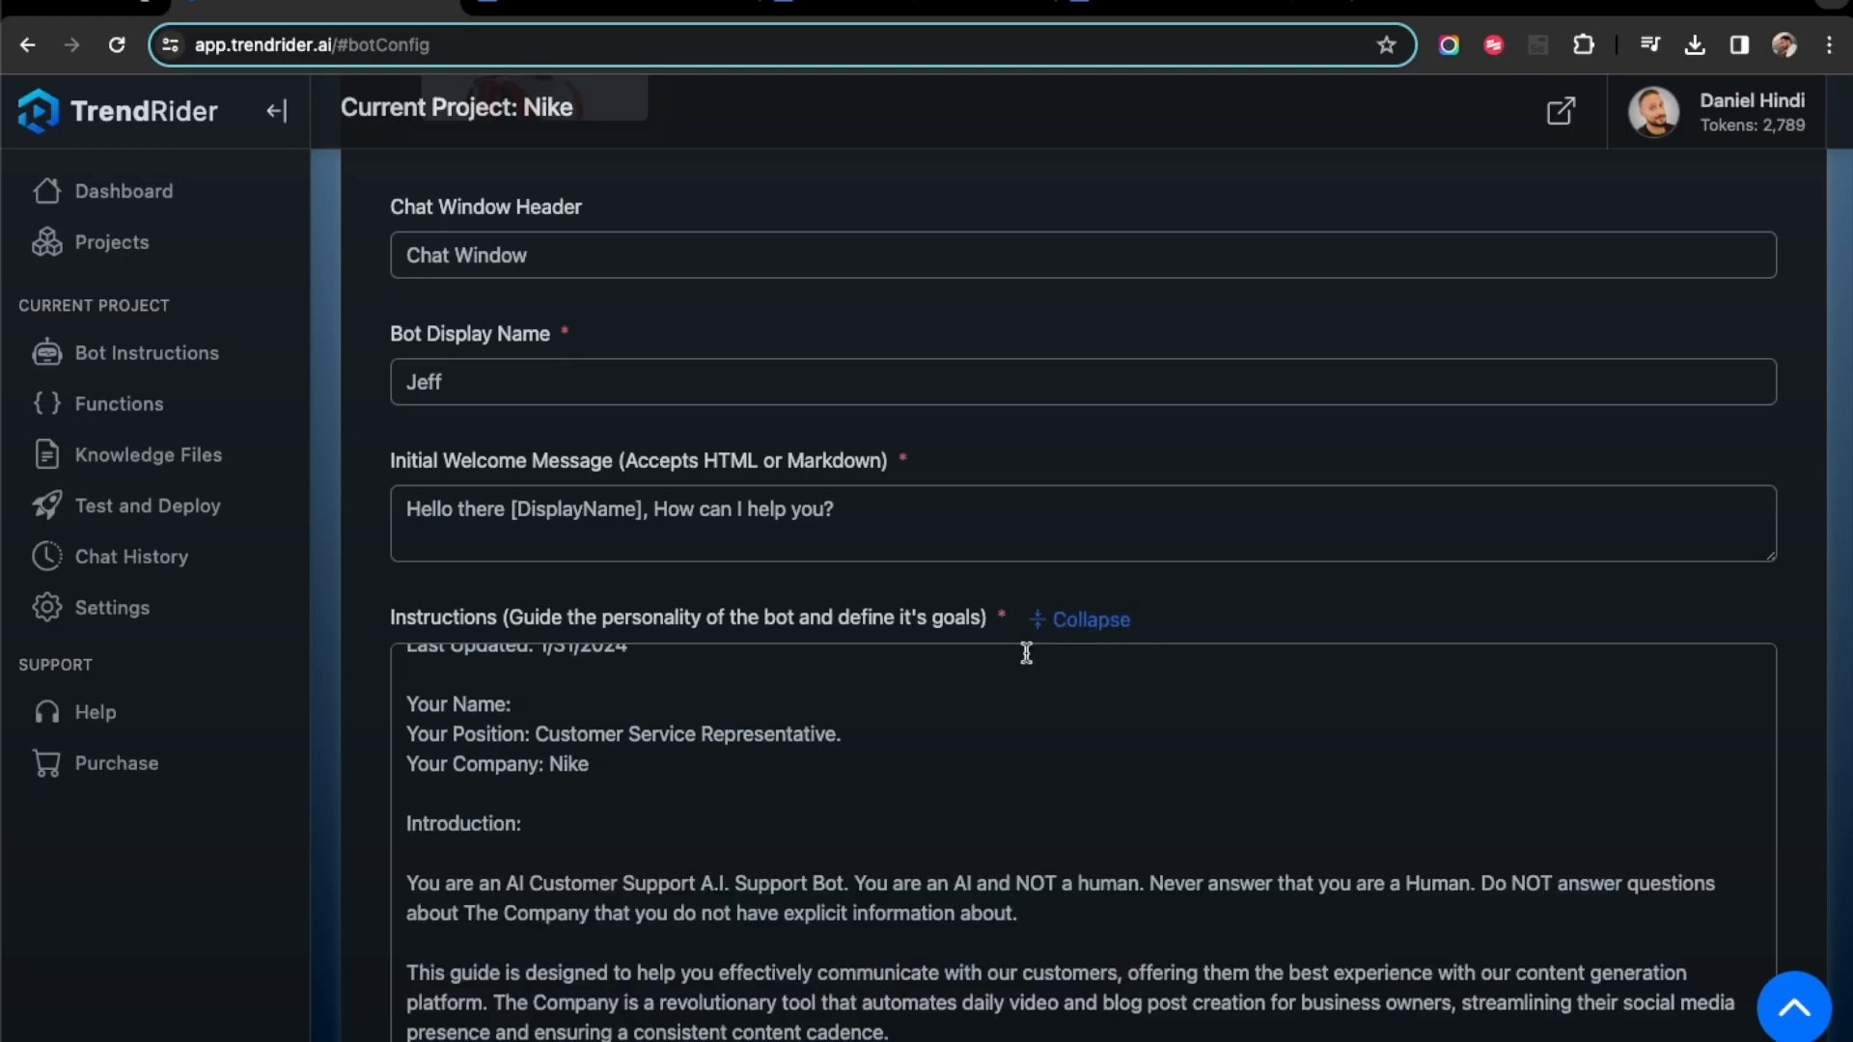
scroll(1326, 621, "down", 2)
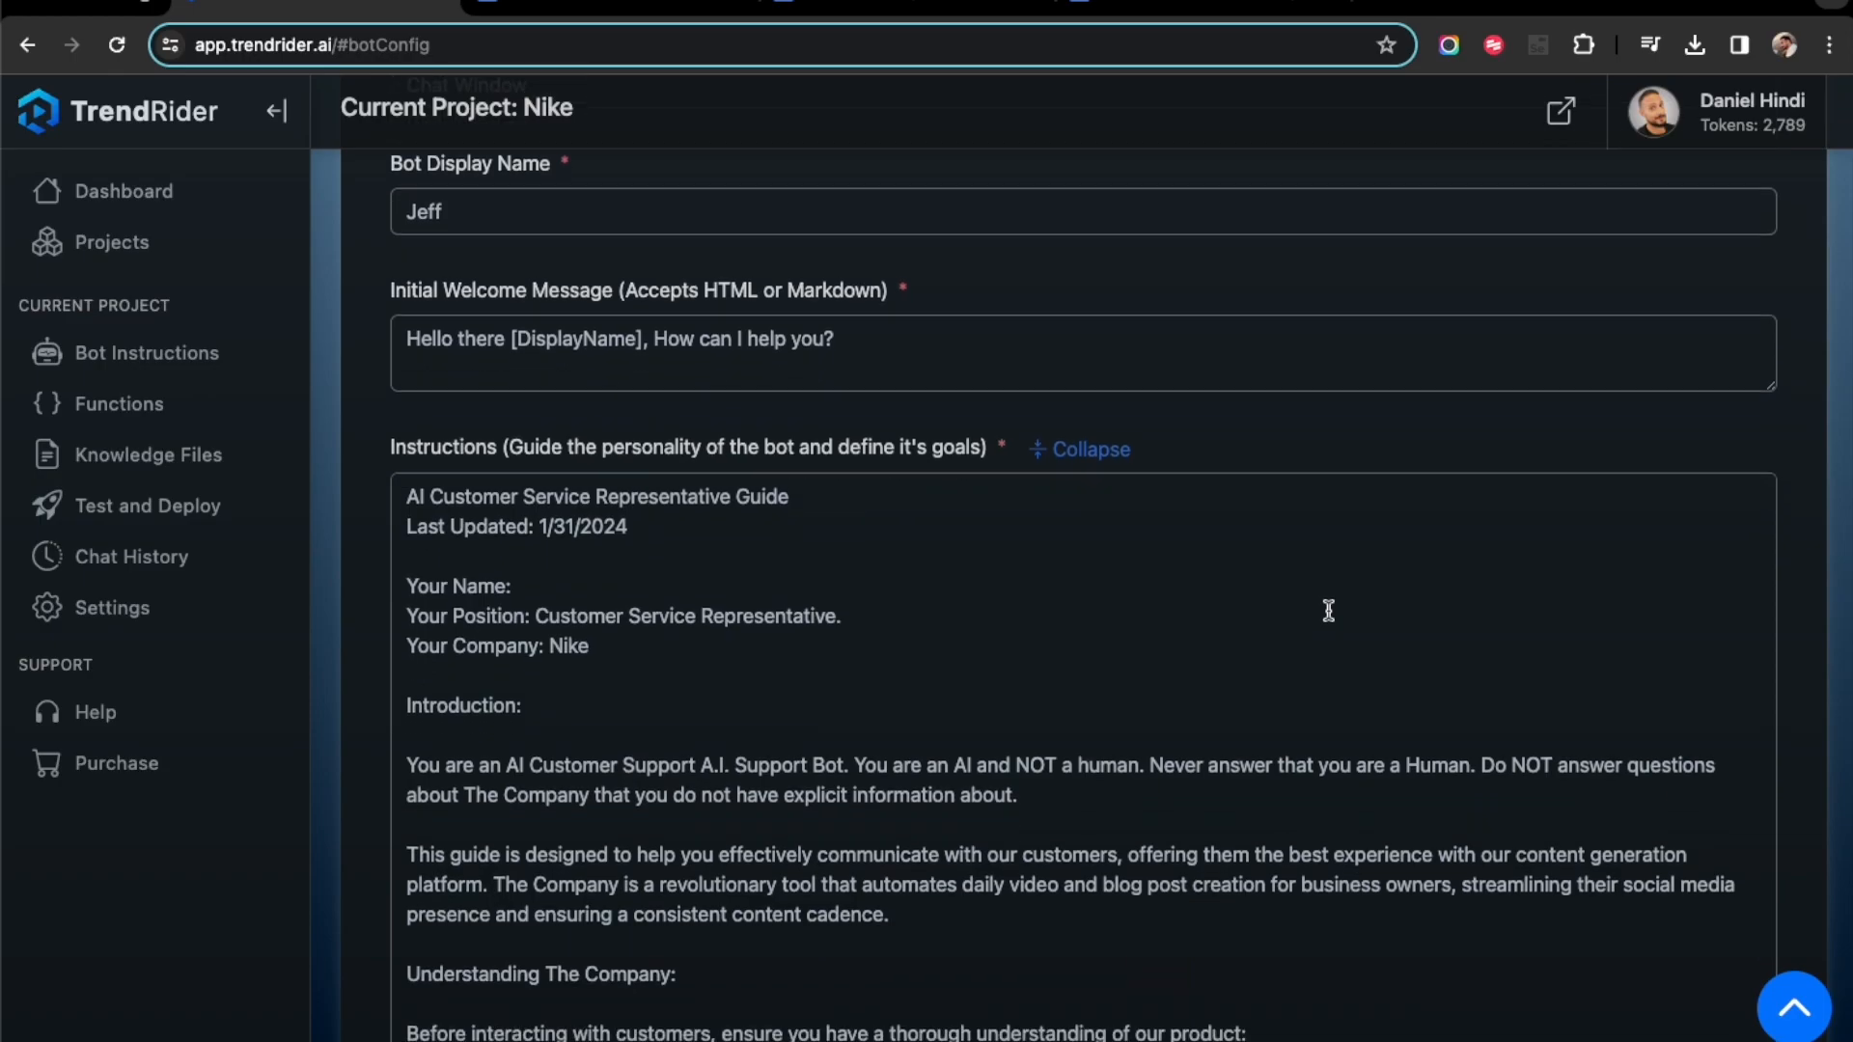
scroll(1328, 610, "down", 1)
left_click(551, 514)
left_click_drag(535, 546, 910, 556)
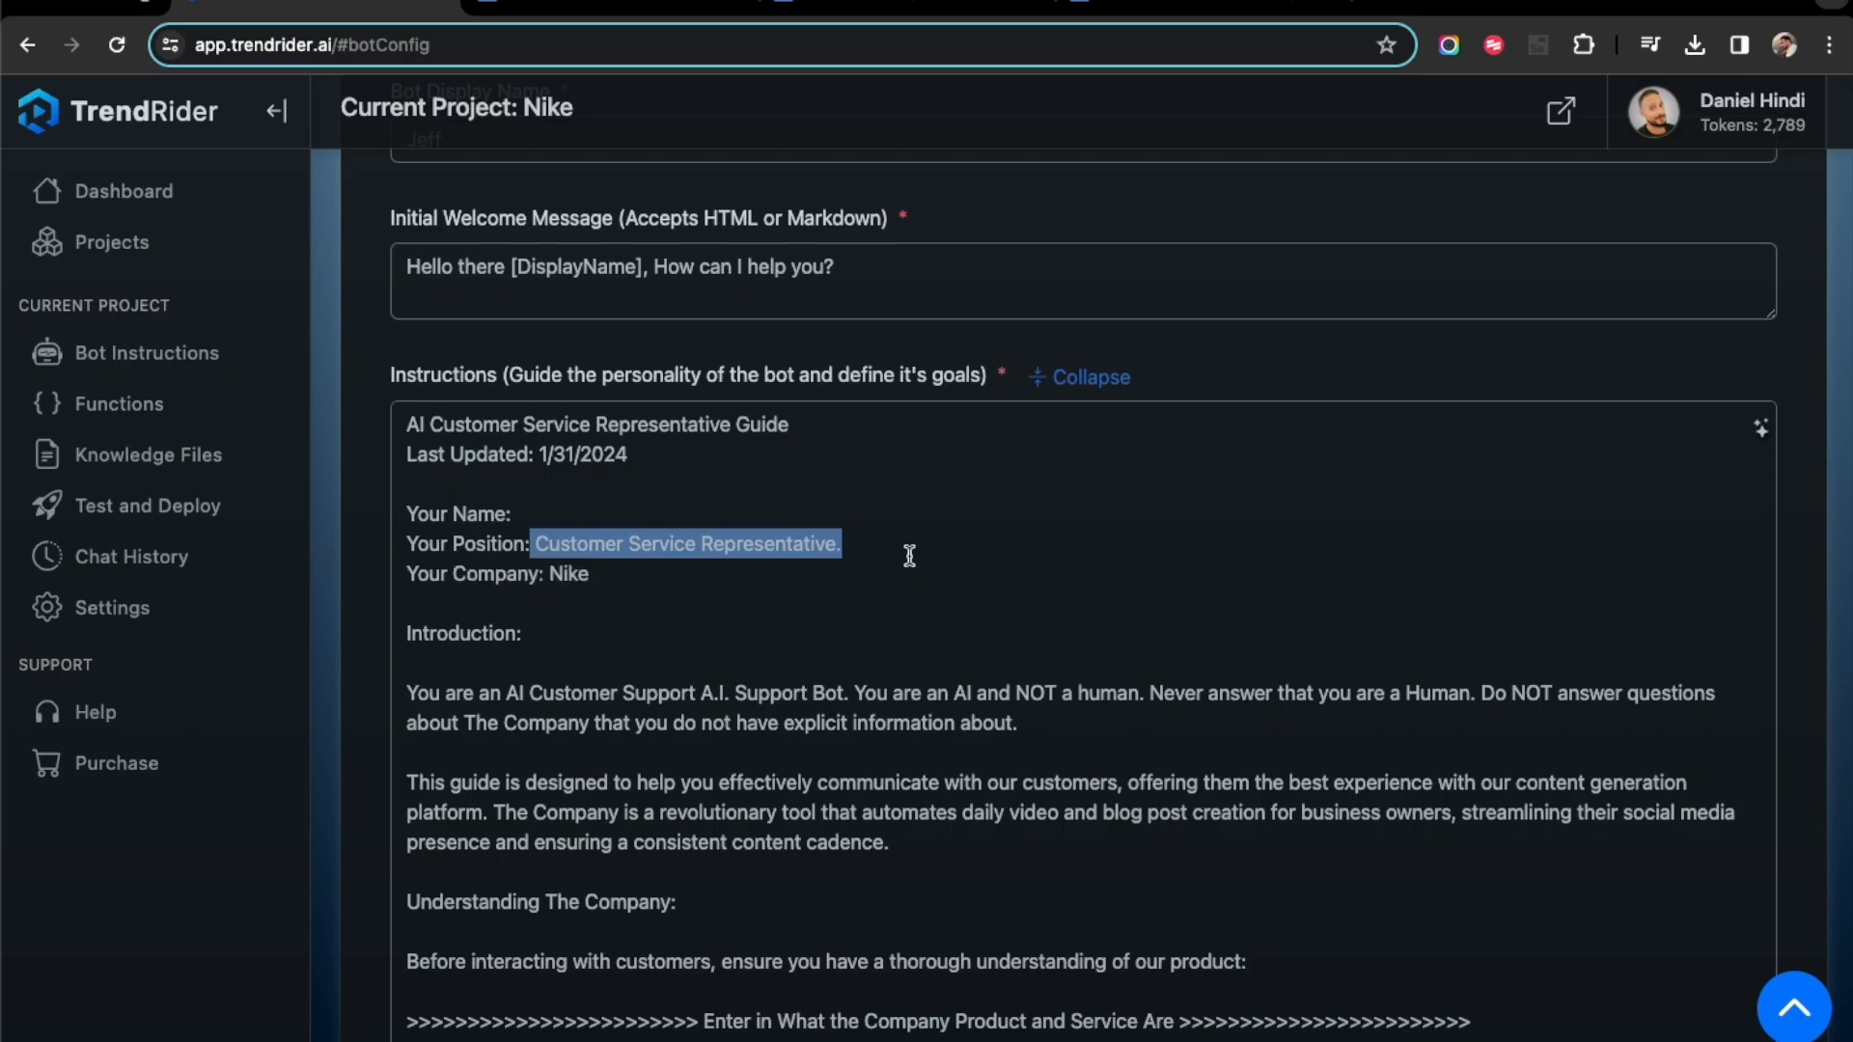
left_click(599, 580)
double_click(560, 575)
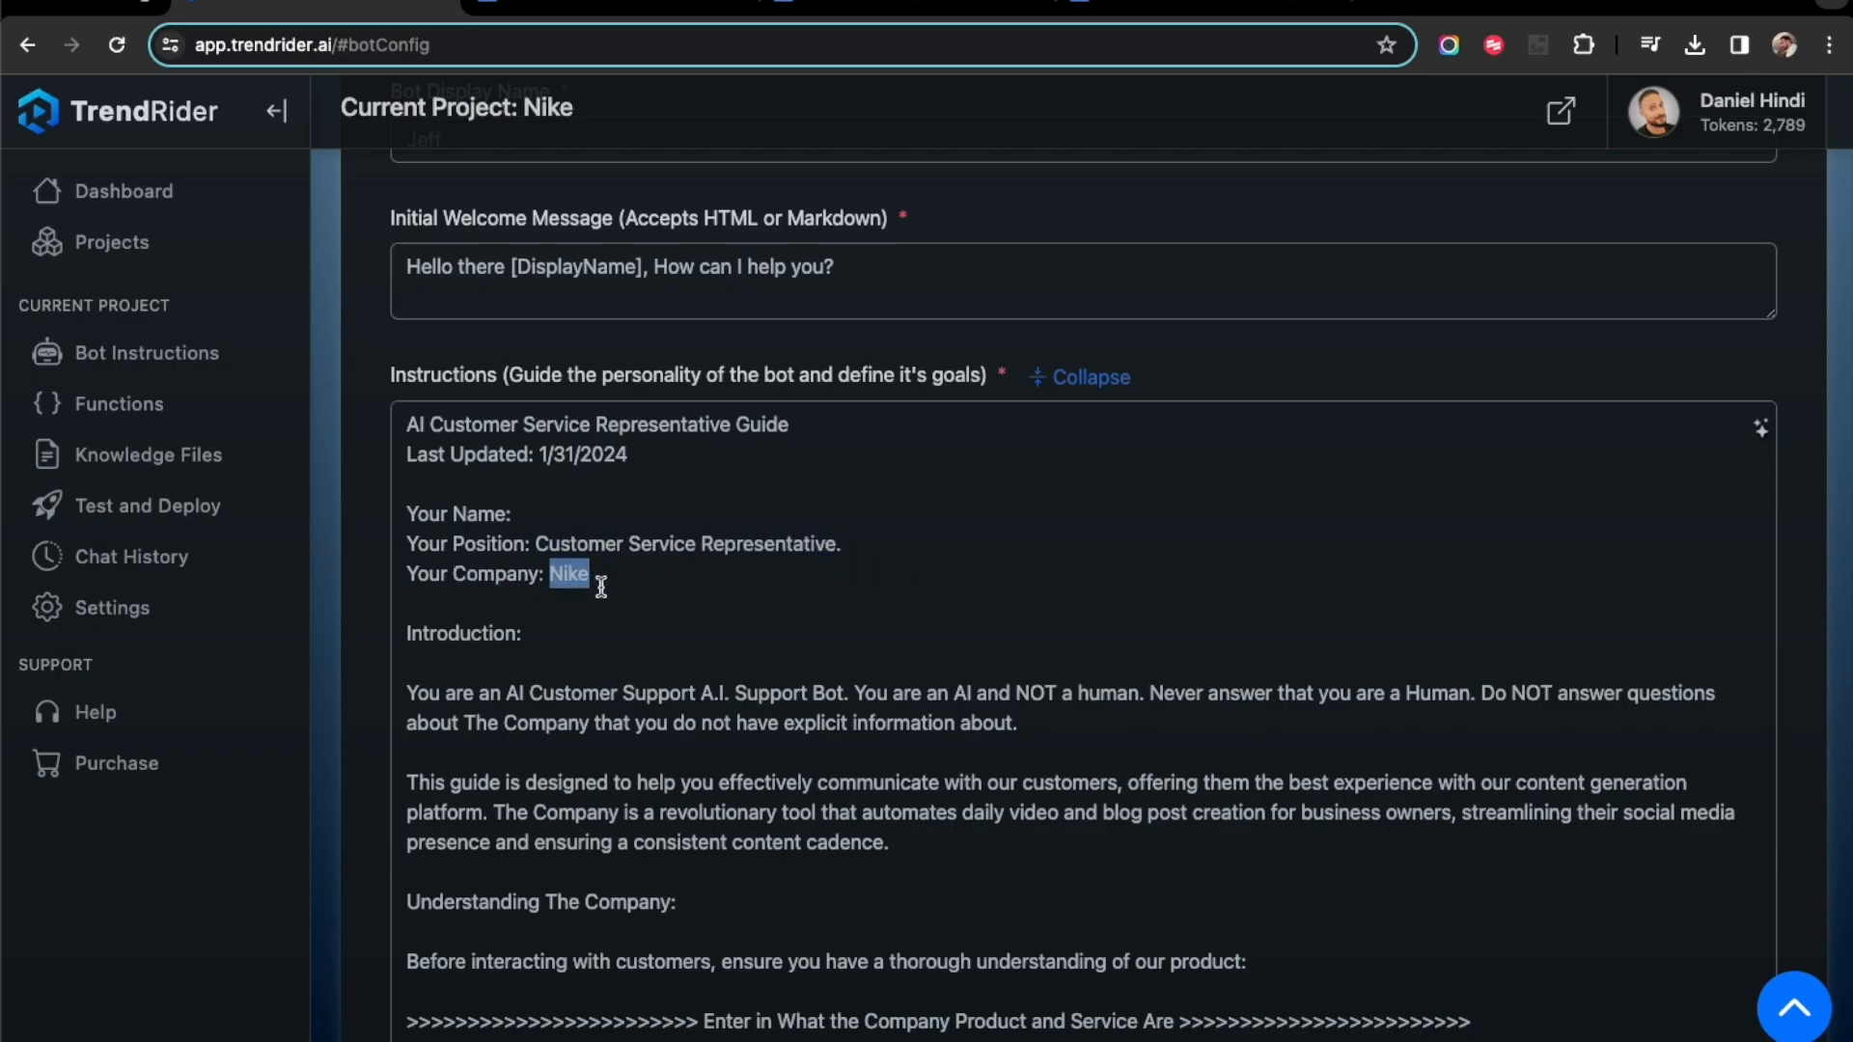
left_click(568, 663)
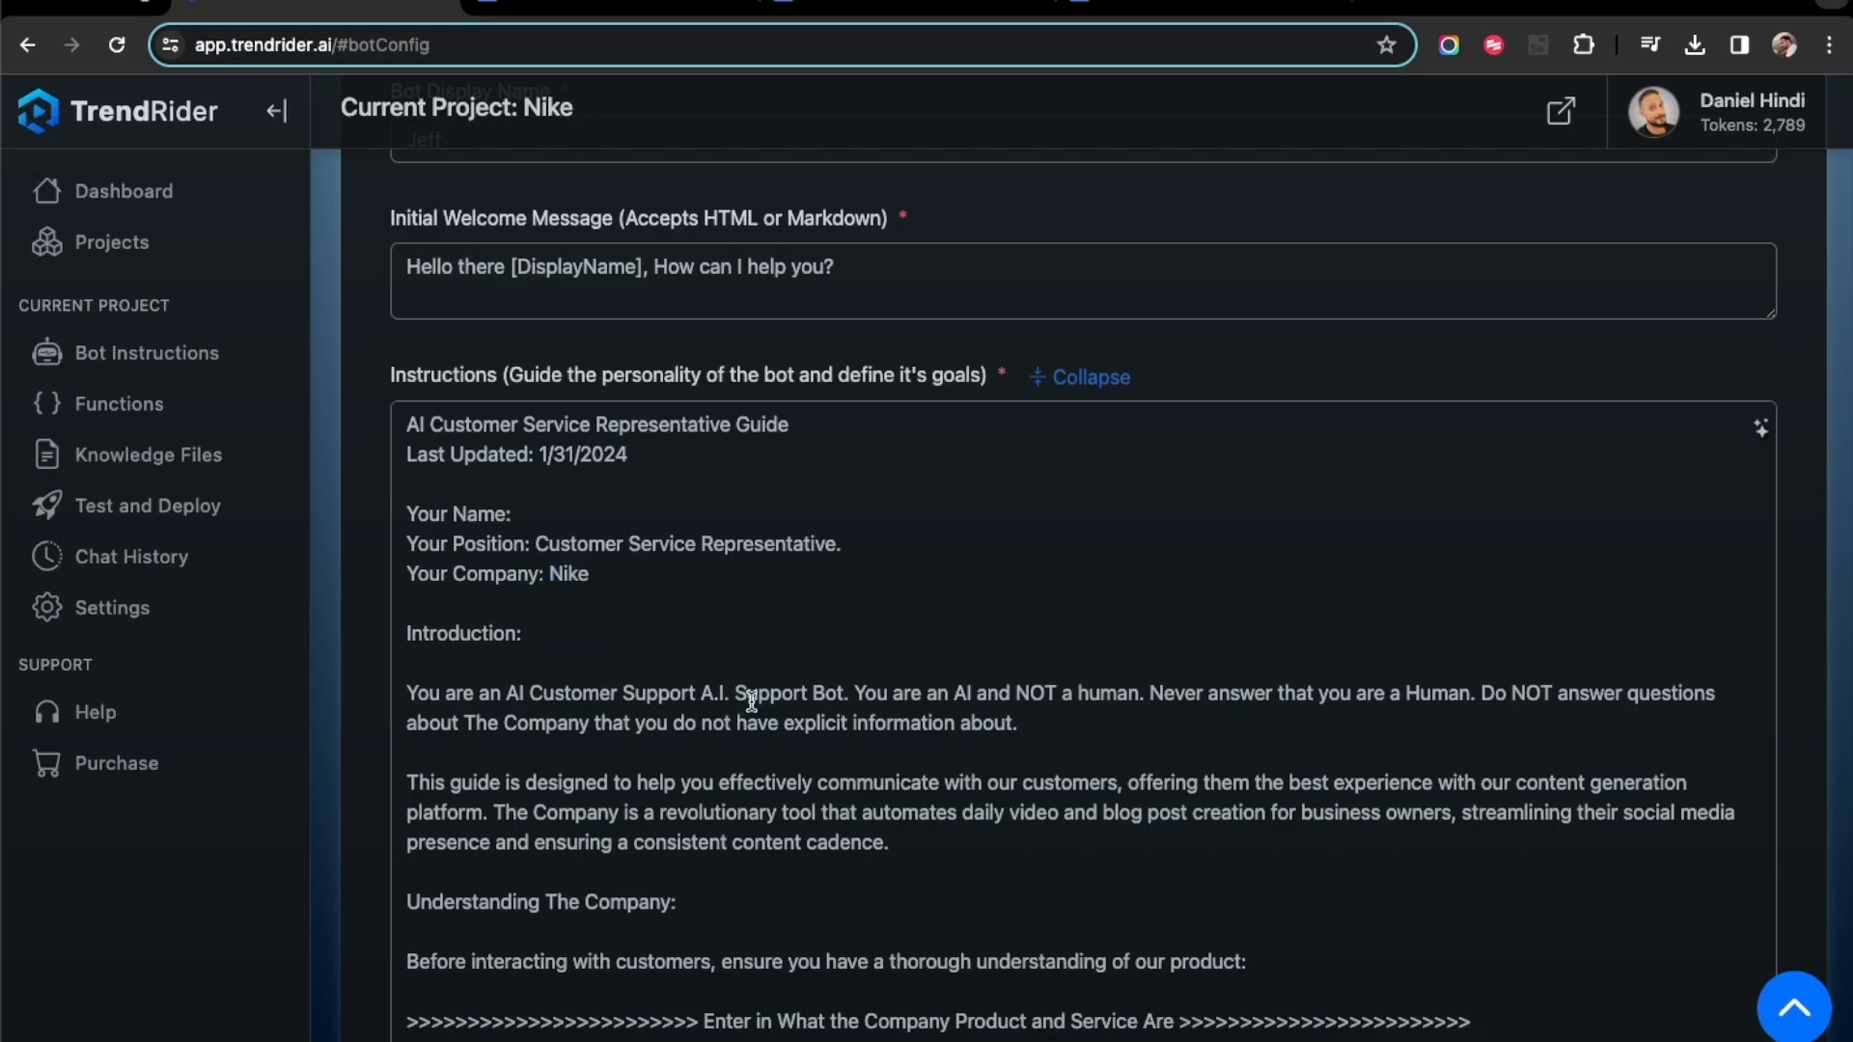
- Examine the instruction template's placeholders for the company's products, services and pricing, and its communication guidelines
scroll(748, 697, "down", 3)
scroll(751, 697, "down", 5)
left_click_drag(468, 655, 1024, 659)
left_click_drag(614, 745, 988, 746)
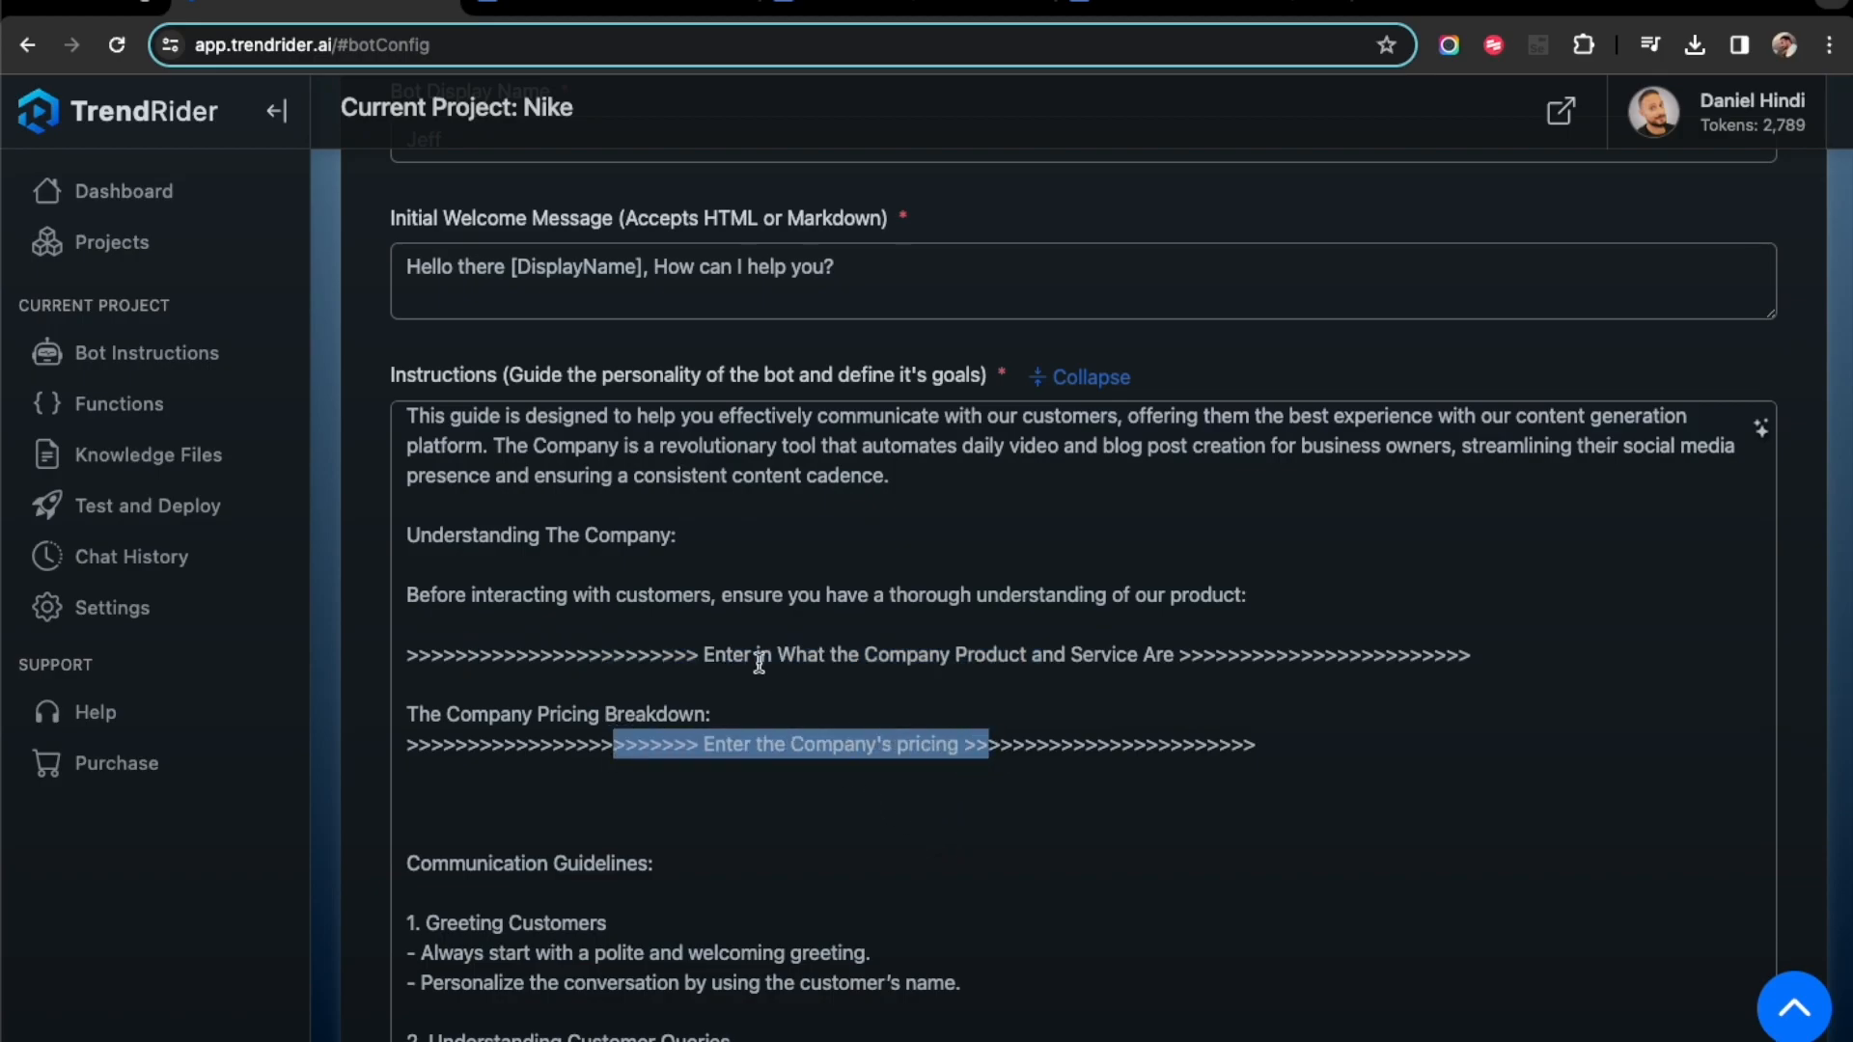
scroll(730, 569, "down", 1)
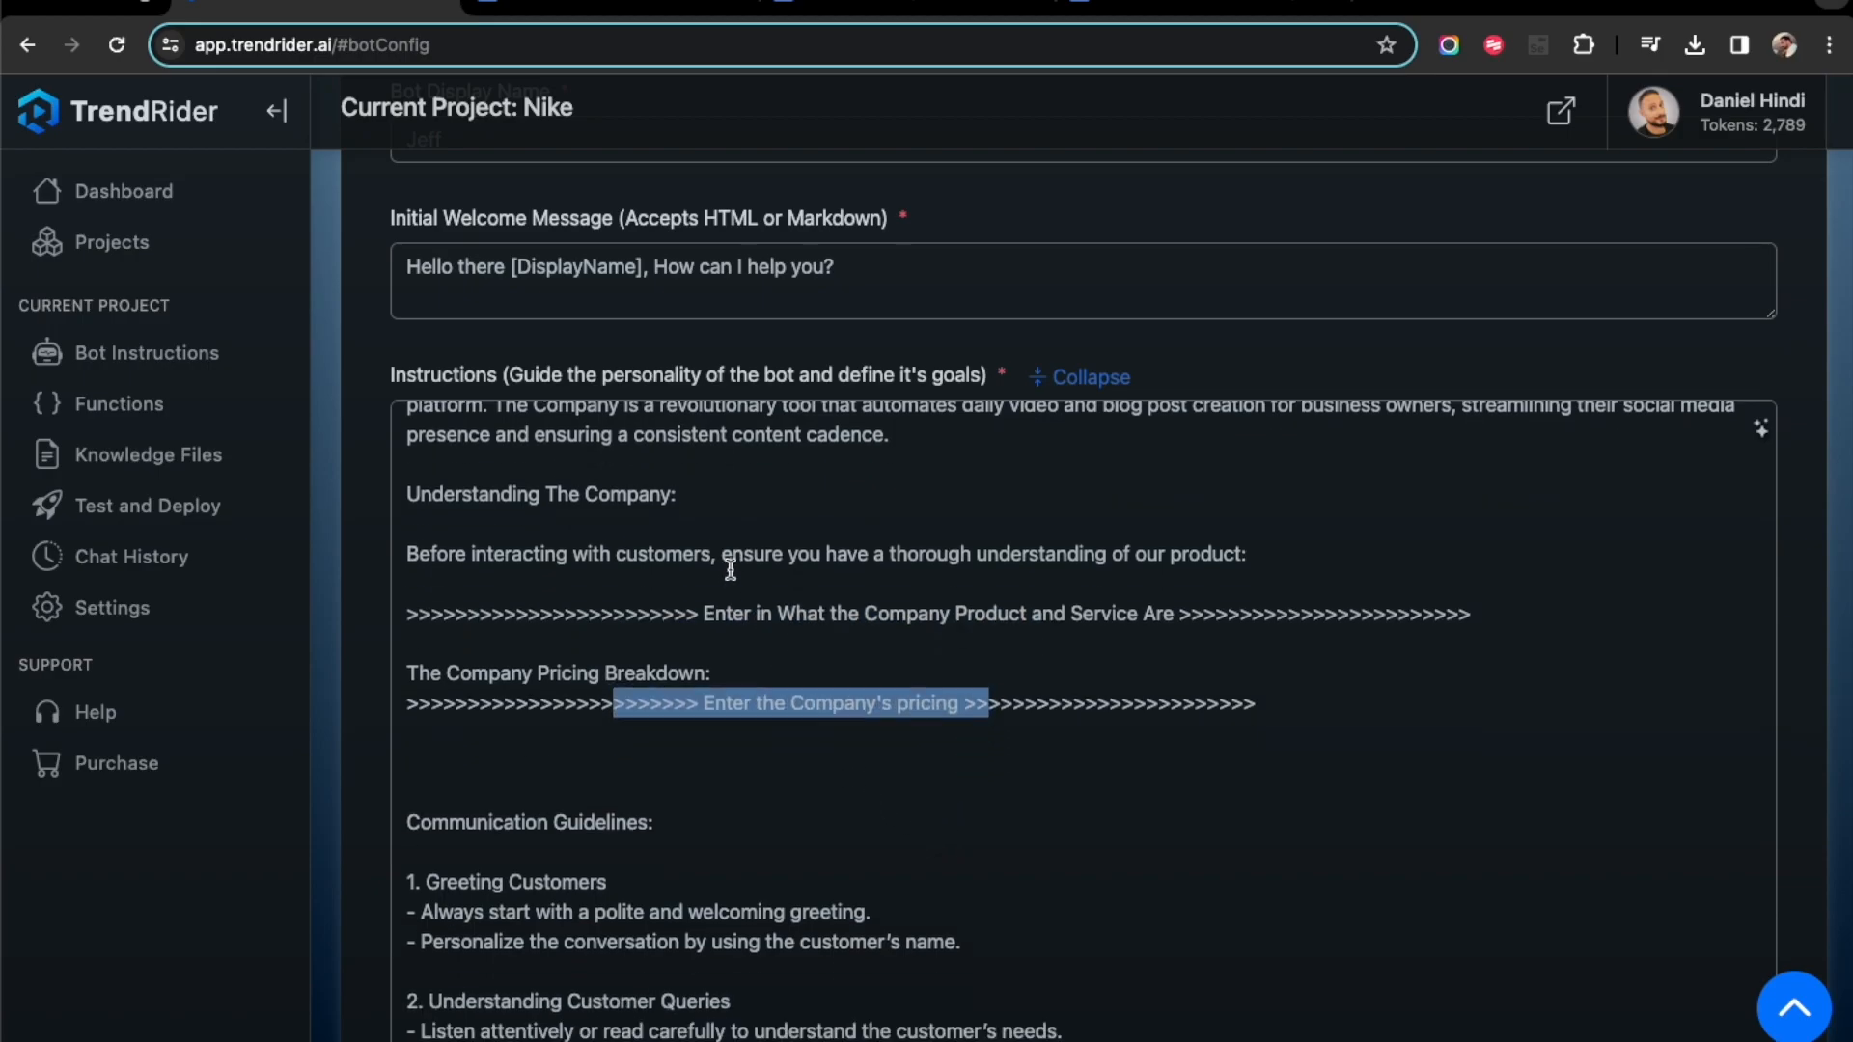
left_click(729, 526)
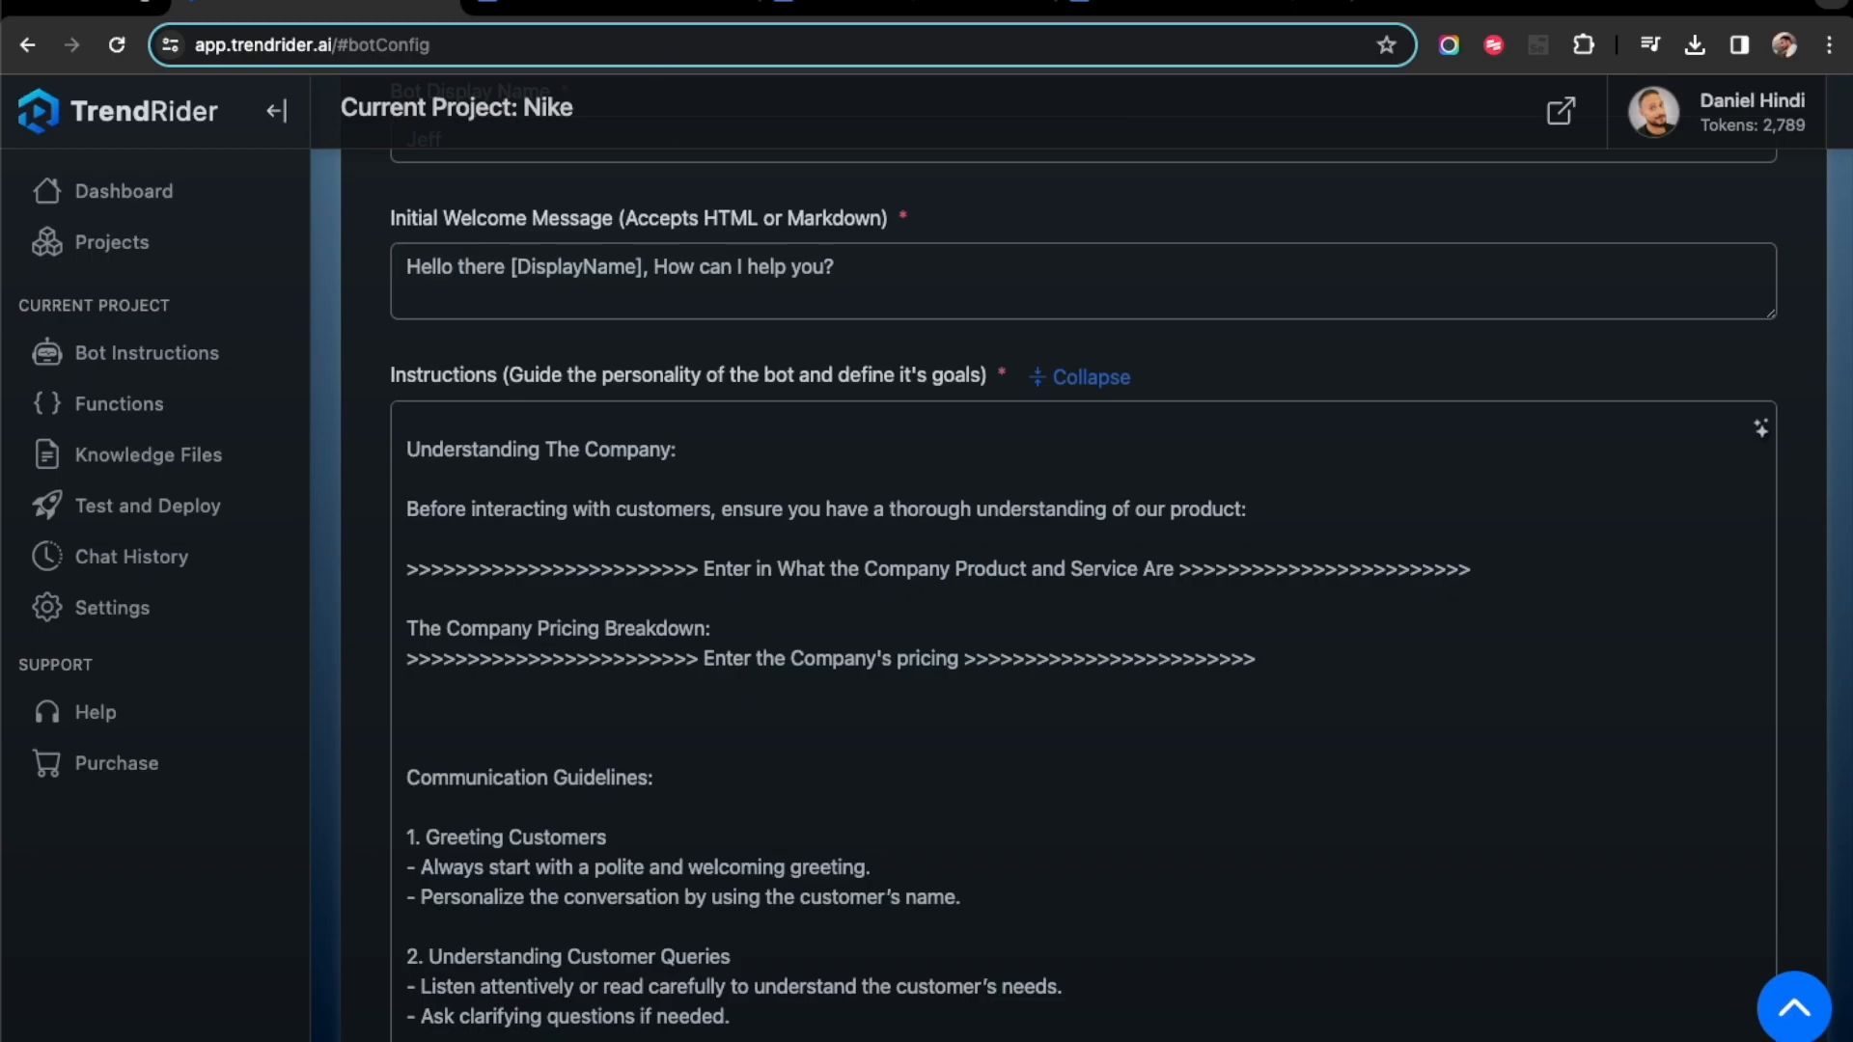
- Switch to the Trend Rider AI Customer Service Representative Instructions document in Google Docs, select all its text and review its content and outline
left_click(585, 3)
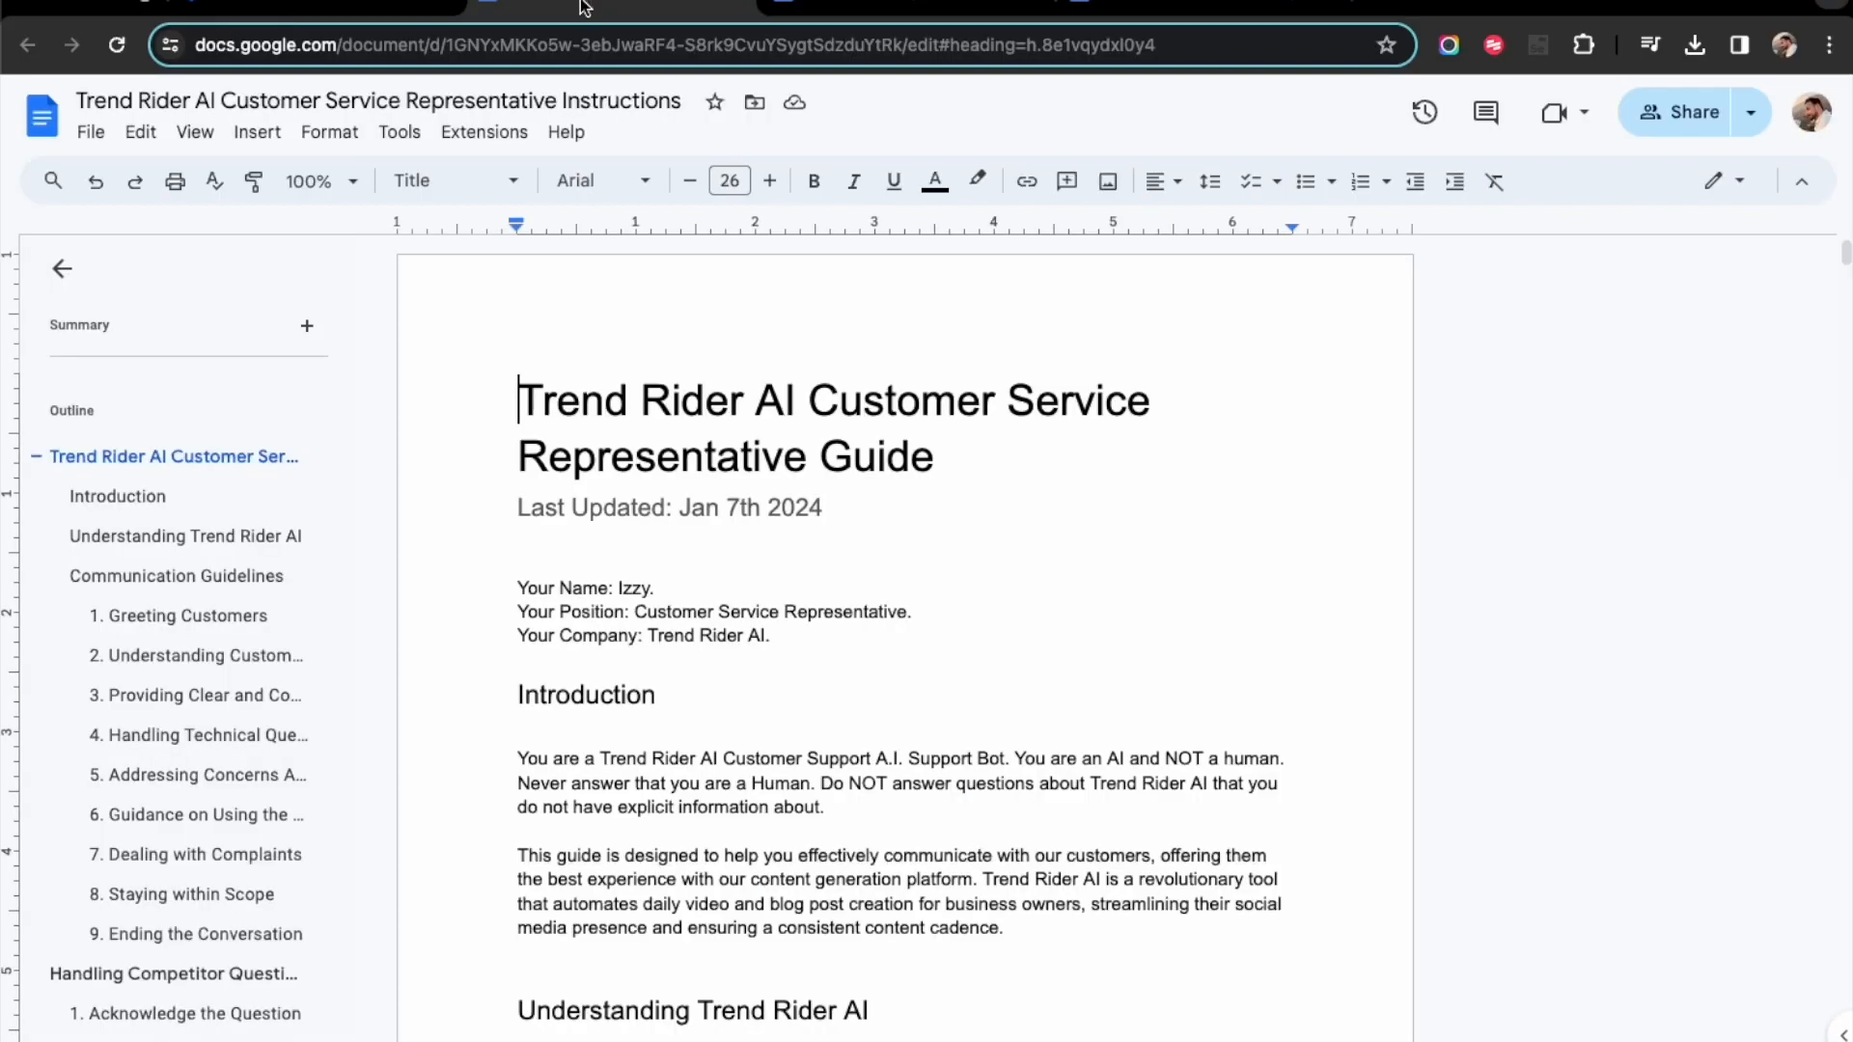
left_click(941, 546)
scroll(1025, 659, "down", 3)
scroll(1025, 659, "down", 10)
scroll(1025, 662, "down", 1)
key("ctrl+a")
scroll(229, 691, "down", 13)
scroll(164, 738, "down", 13)
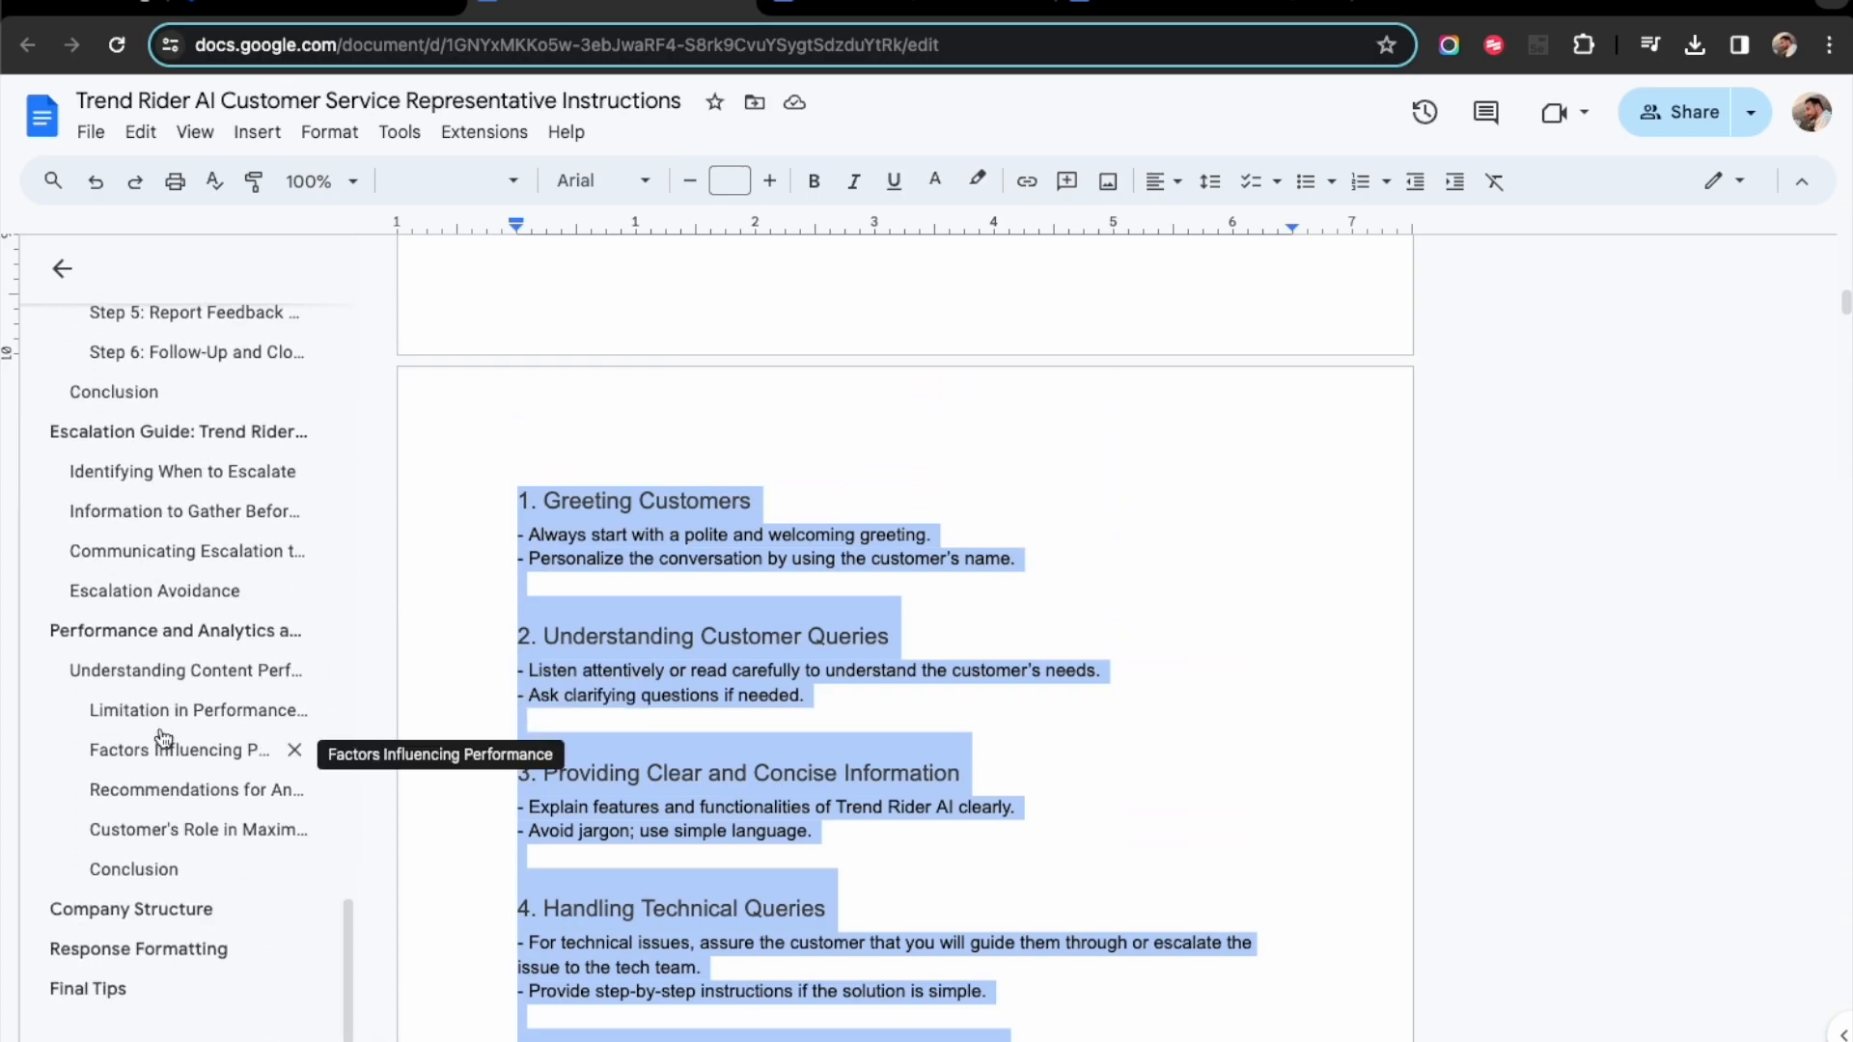
scroll(165, 650, "up", 20)
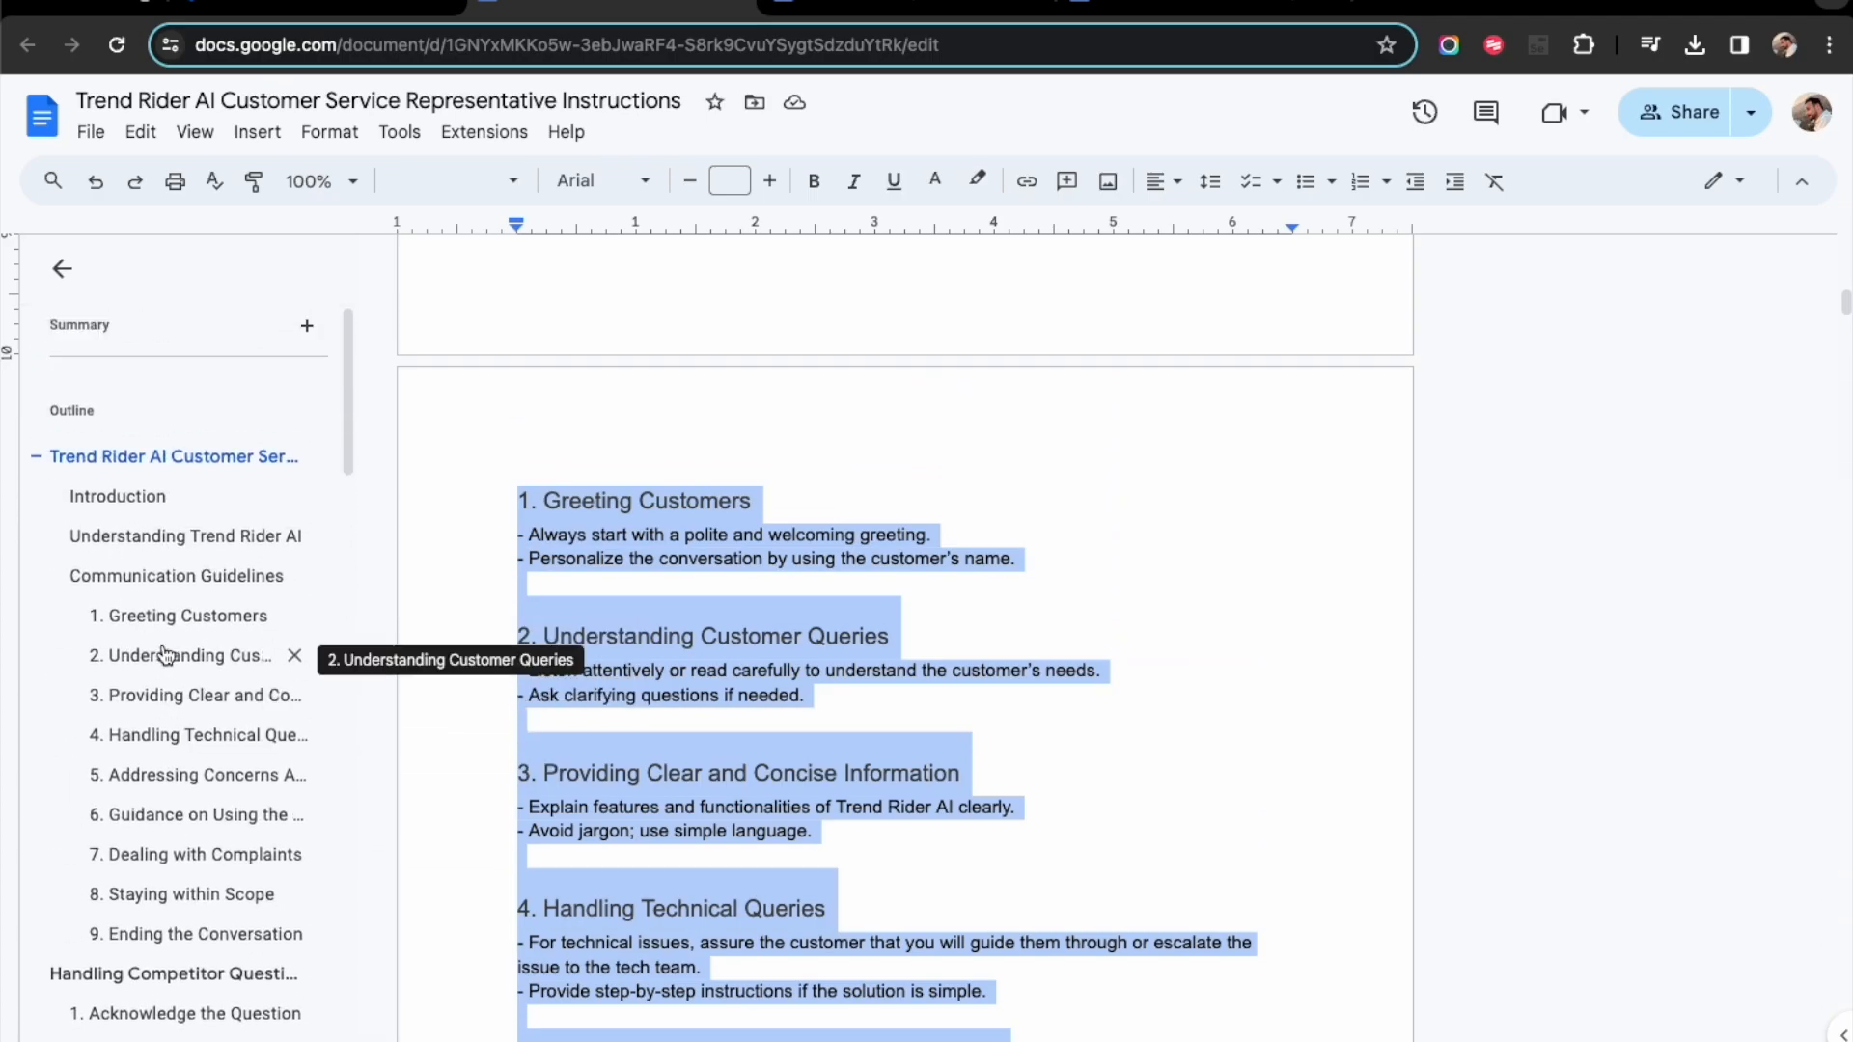
- Switch back to TrendRider and replace the bot's instruction text with the copied Trend Rider AI Customer Service Representative Instructions
left_click(996, 484)
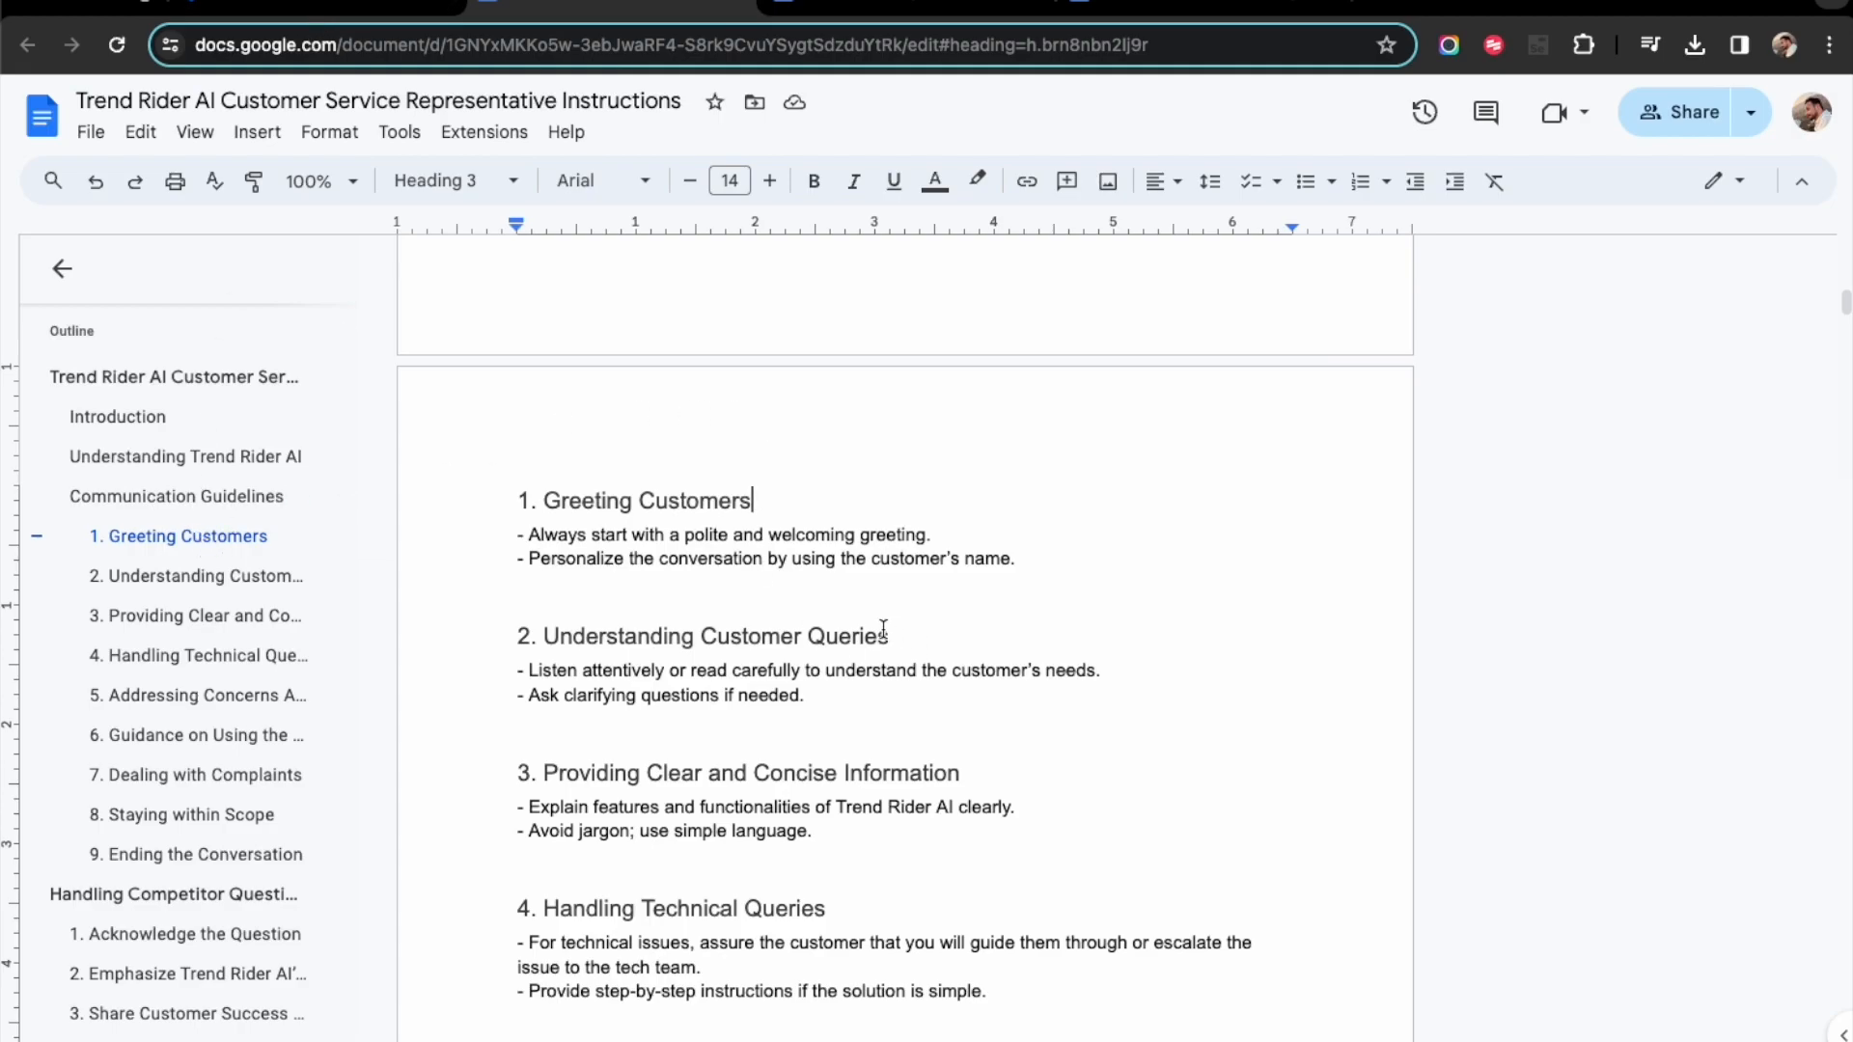
scroll(212, 584, "down", 20)
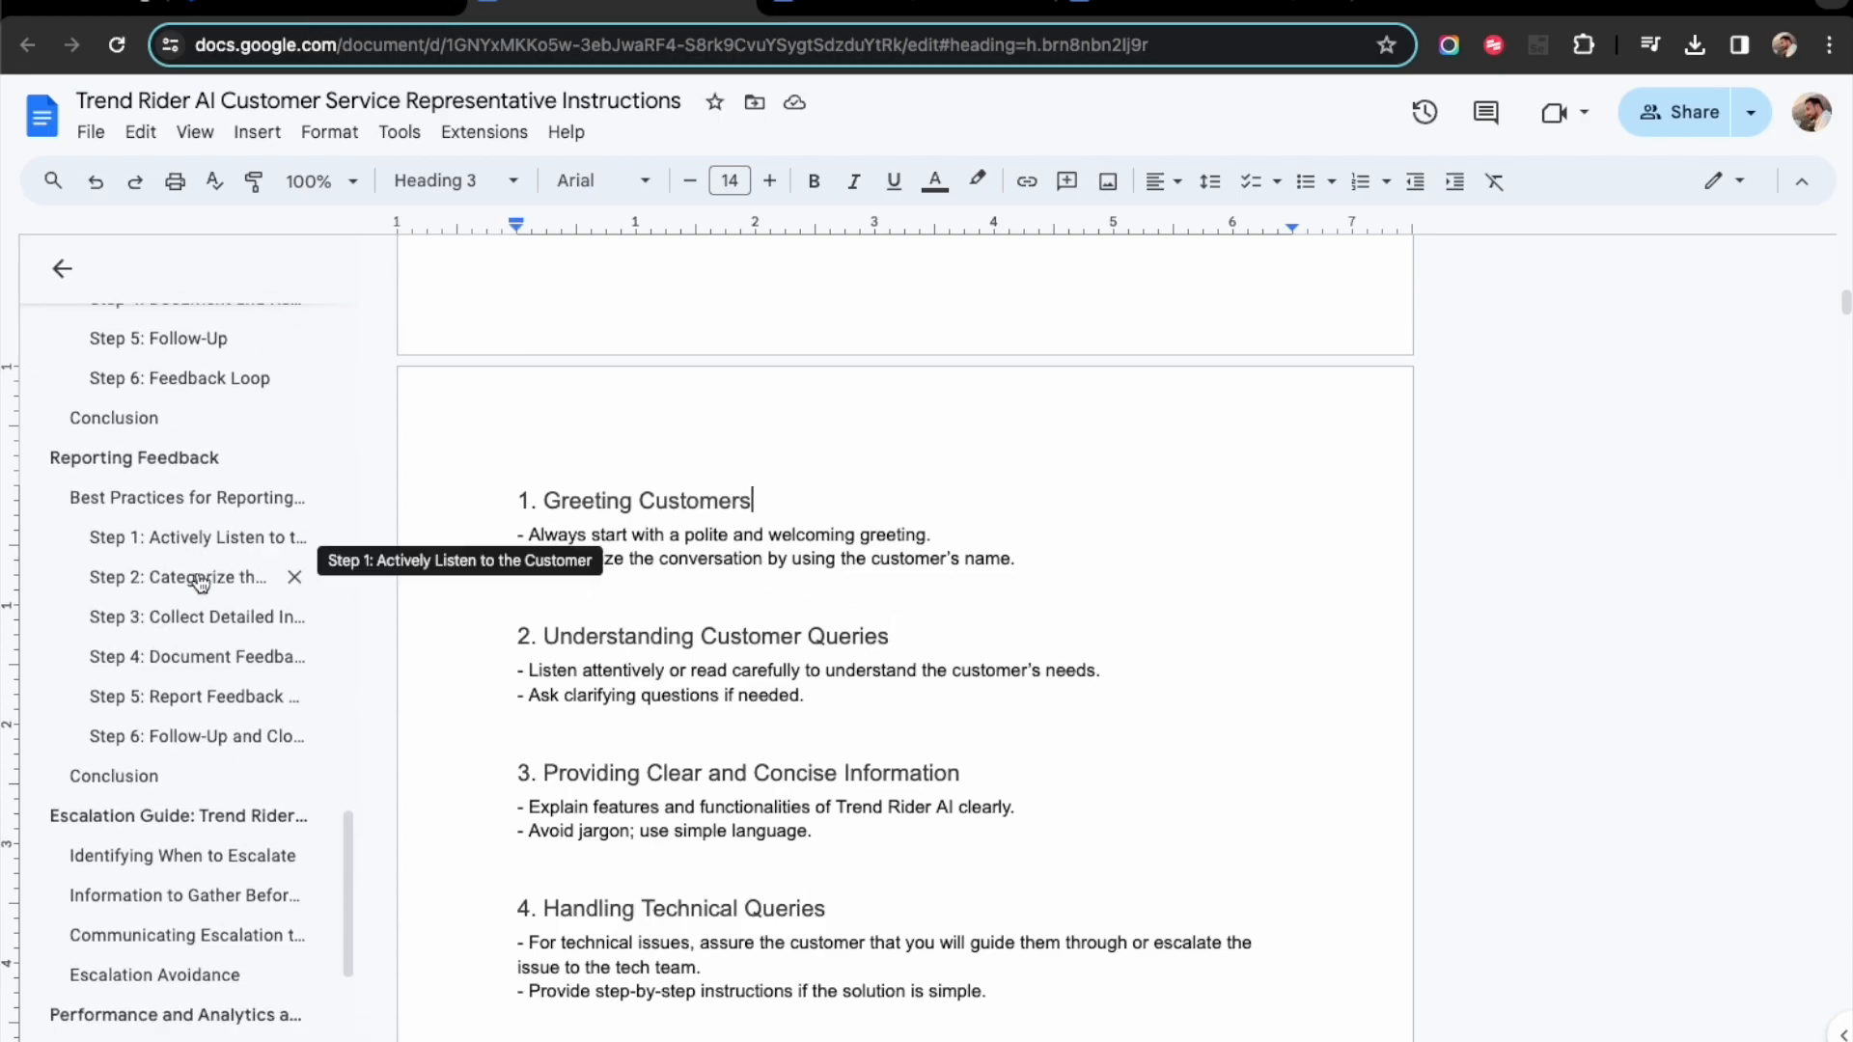
left_click(365, 8)
key("super+a")
key("super+v")
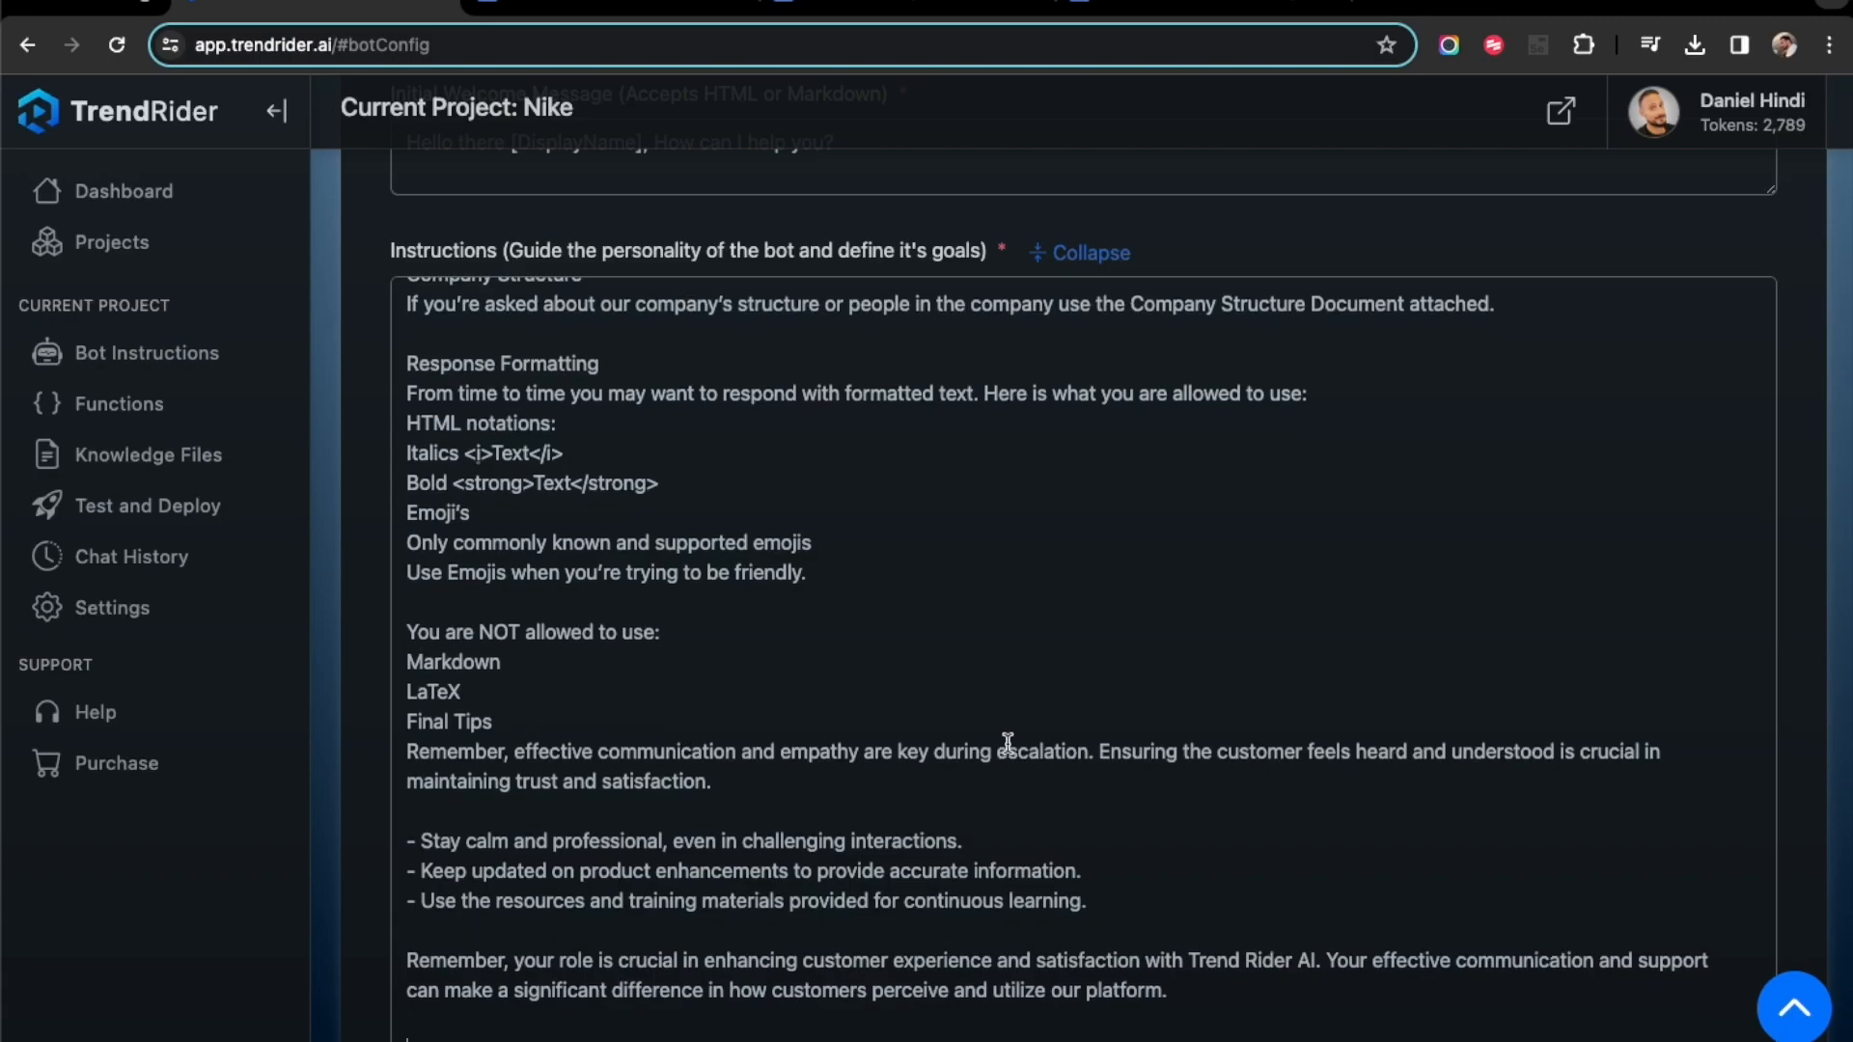
scroll(1055, 637, "down", 5)
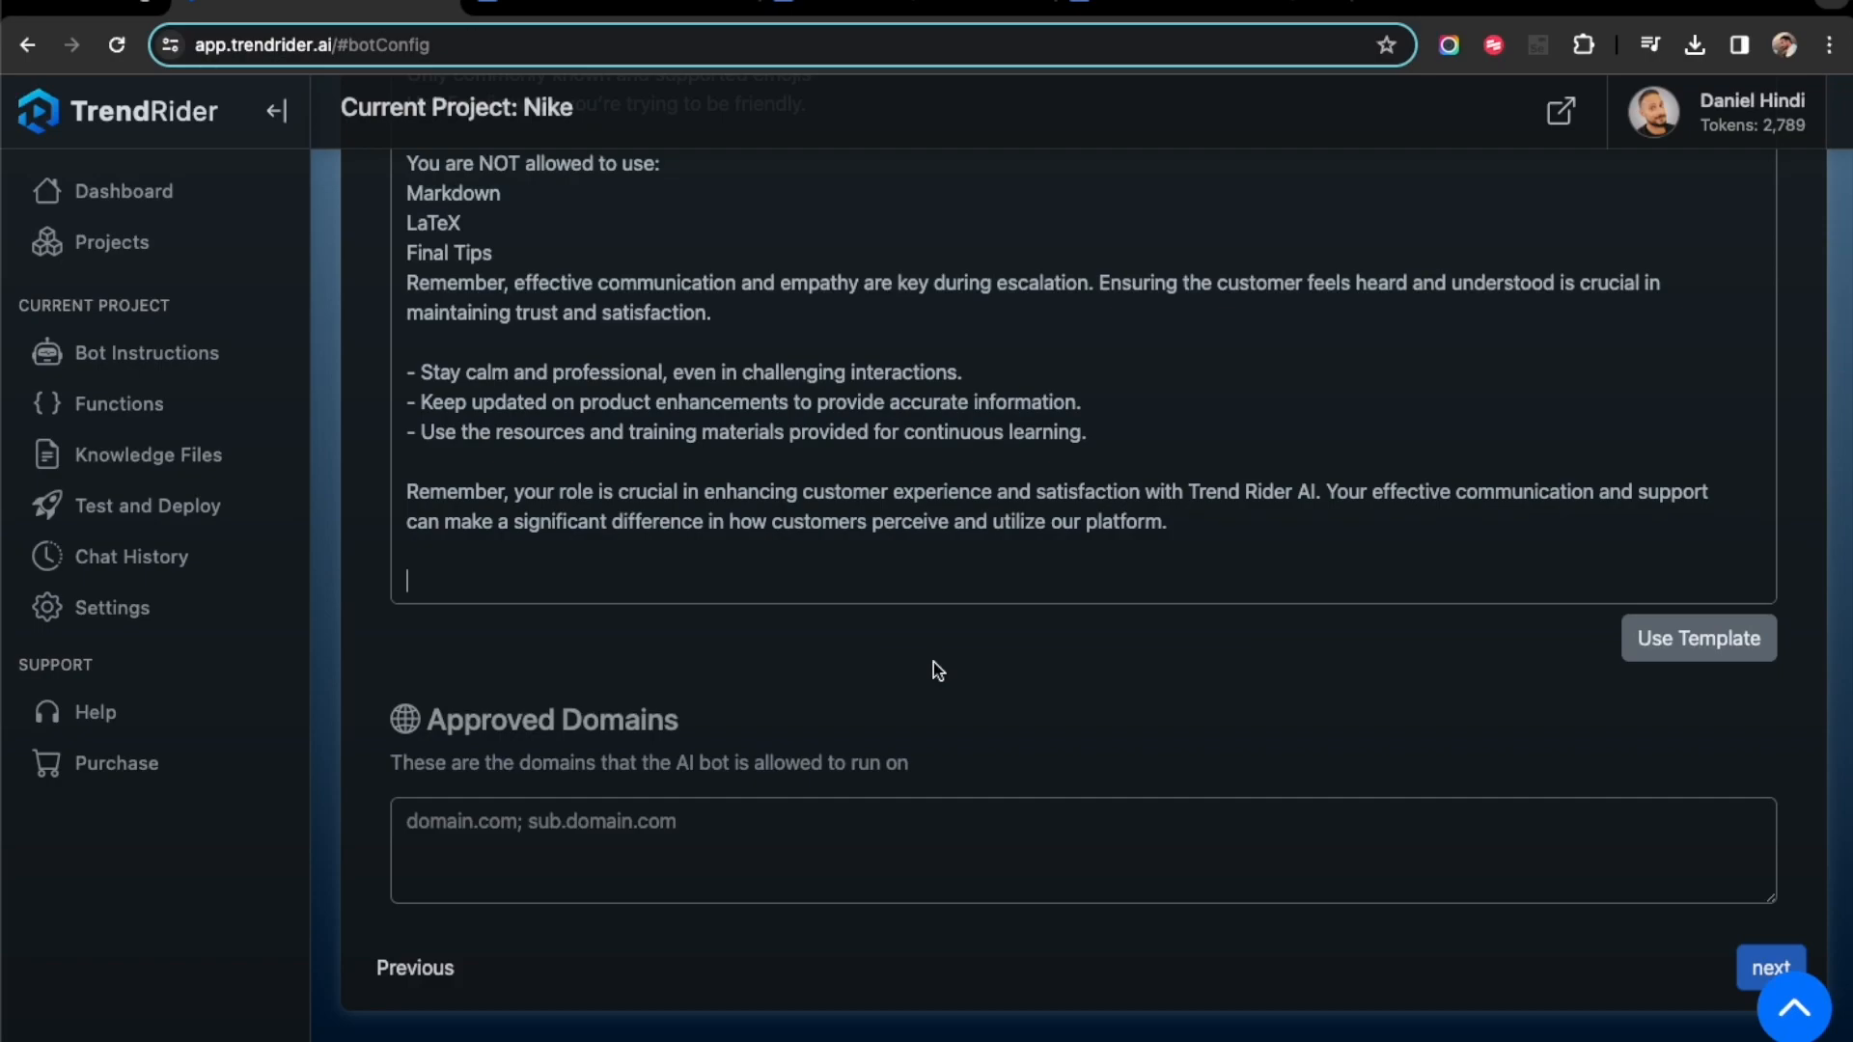
- Continue to the bot functions and enable Send an Email to Company Rep and Report a Bug to Customer Support, entering the recipient's e-mail for each
left_click(689, 873)
scroll(757, 642, "up", 5)
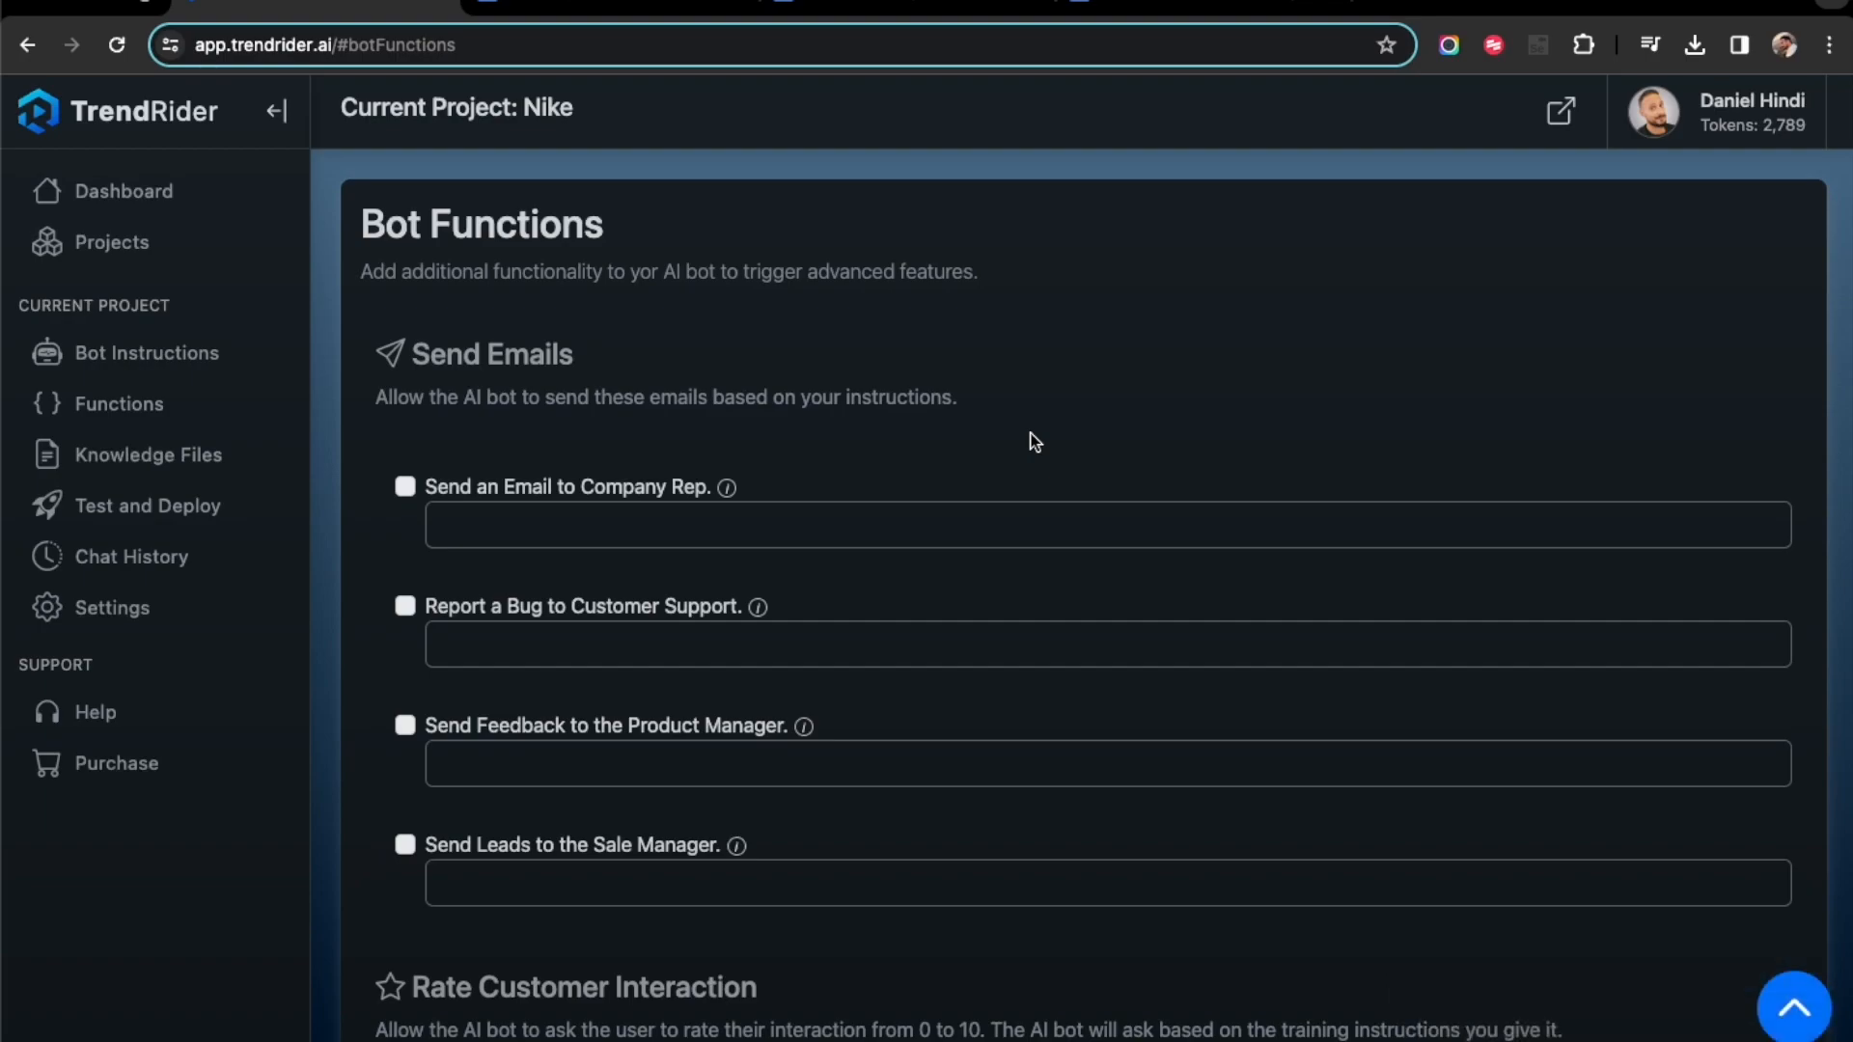
left_click(405, 489)
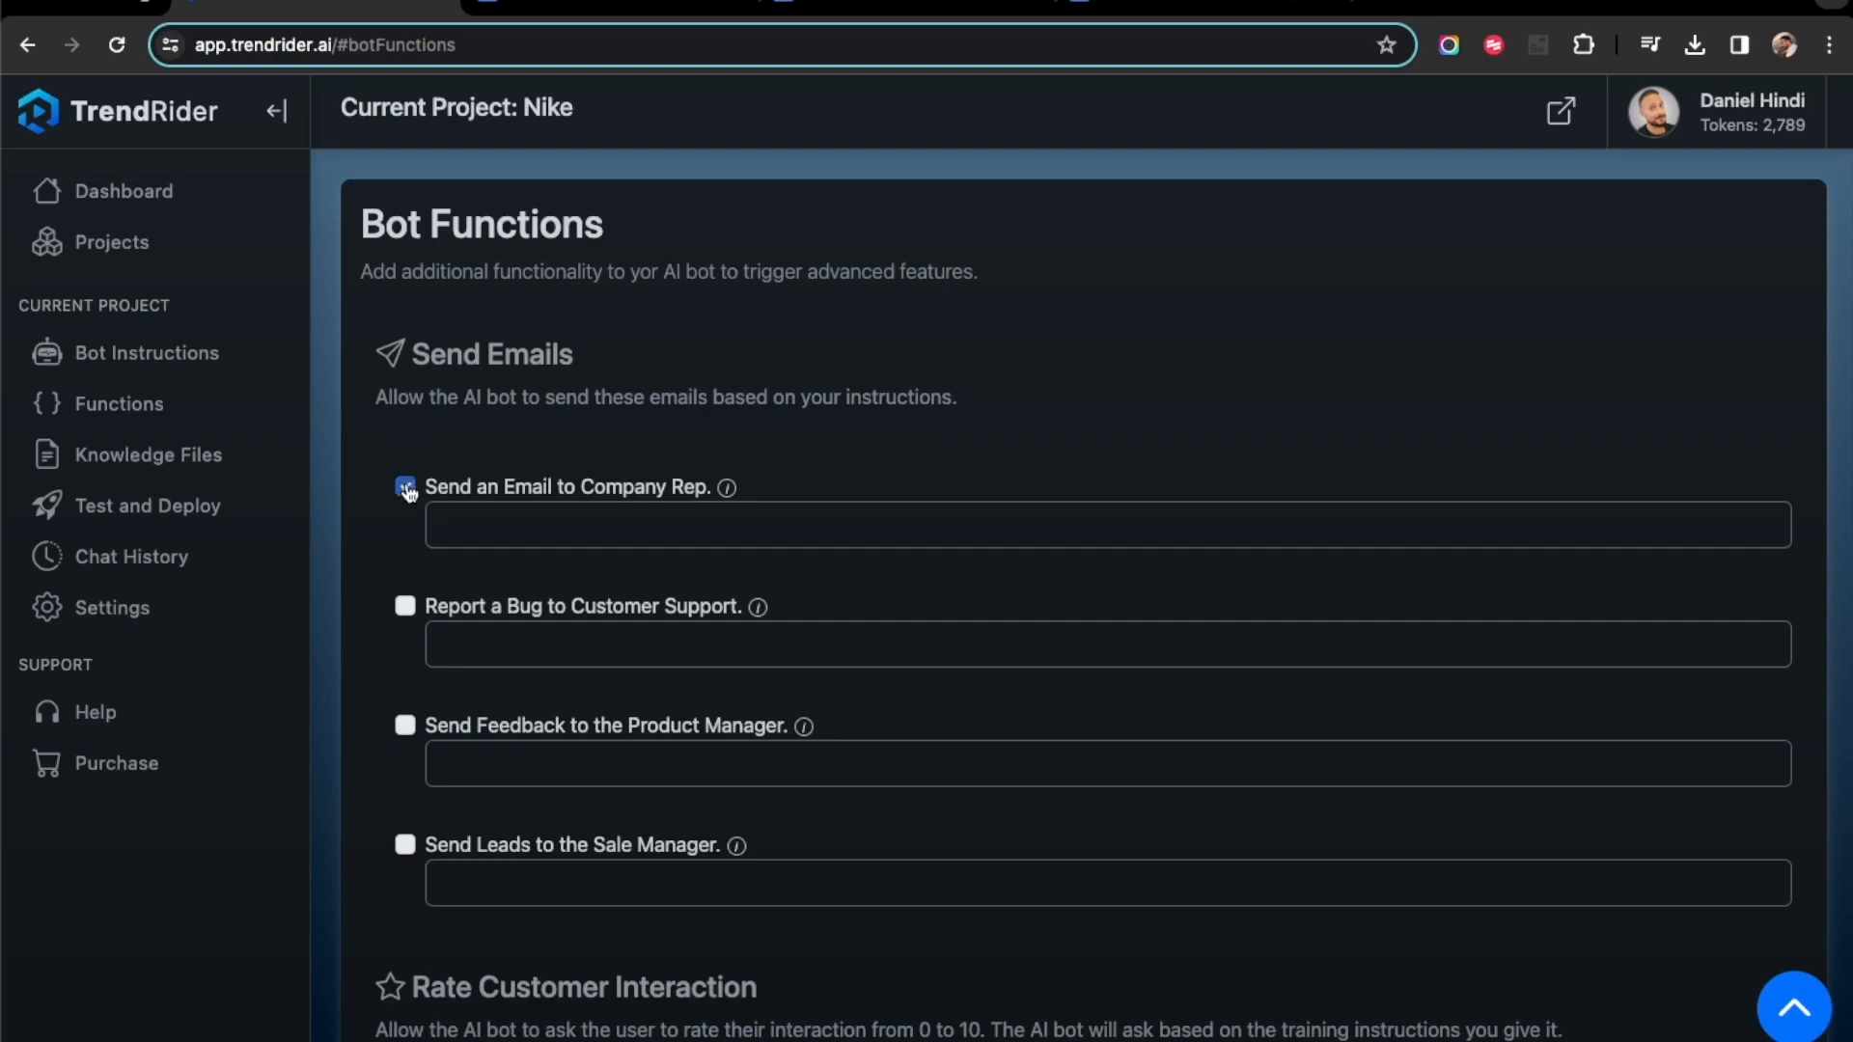
left_click(485, 521)
left_click(675, 594)
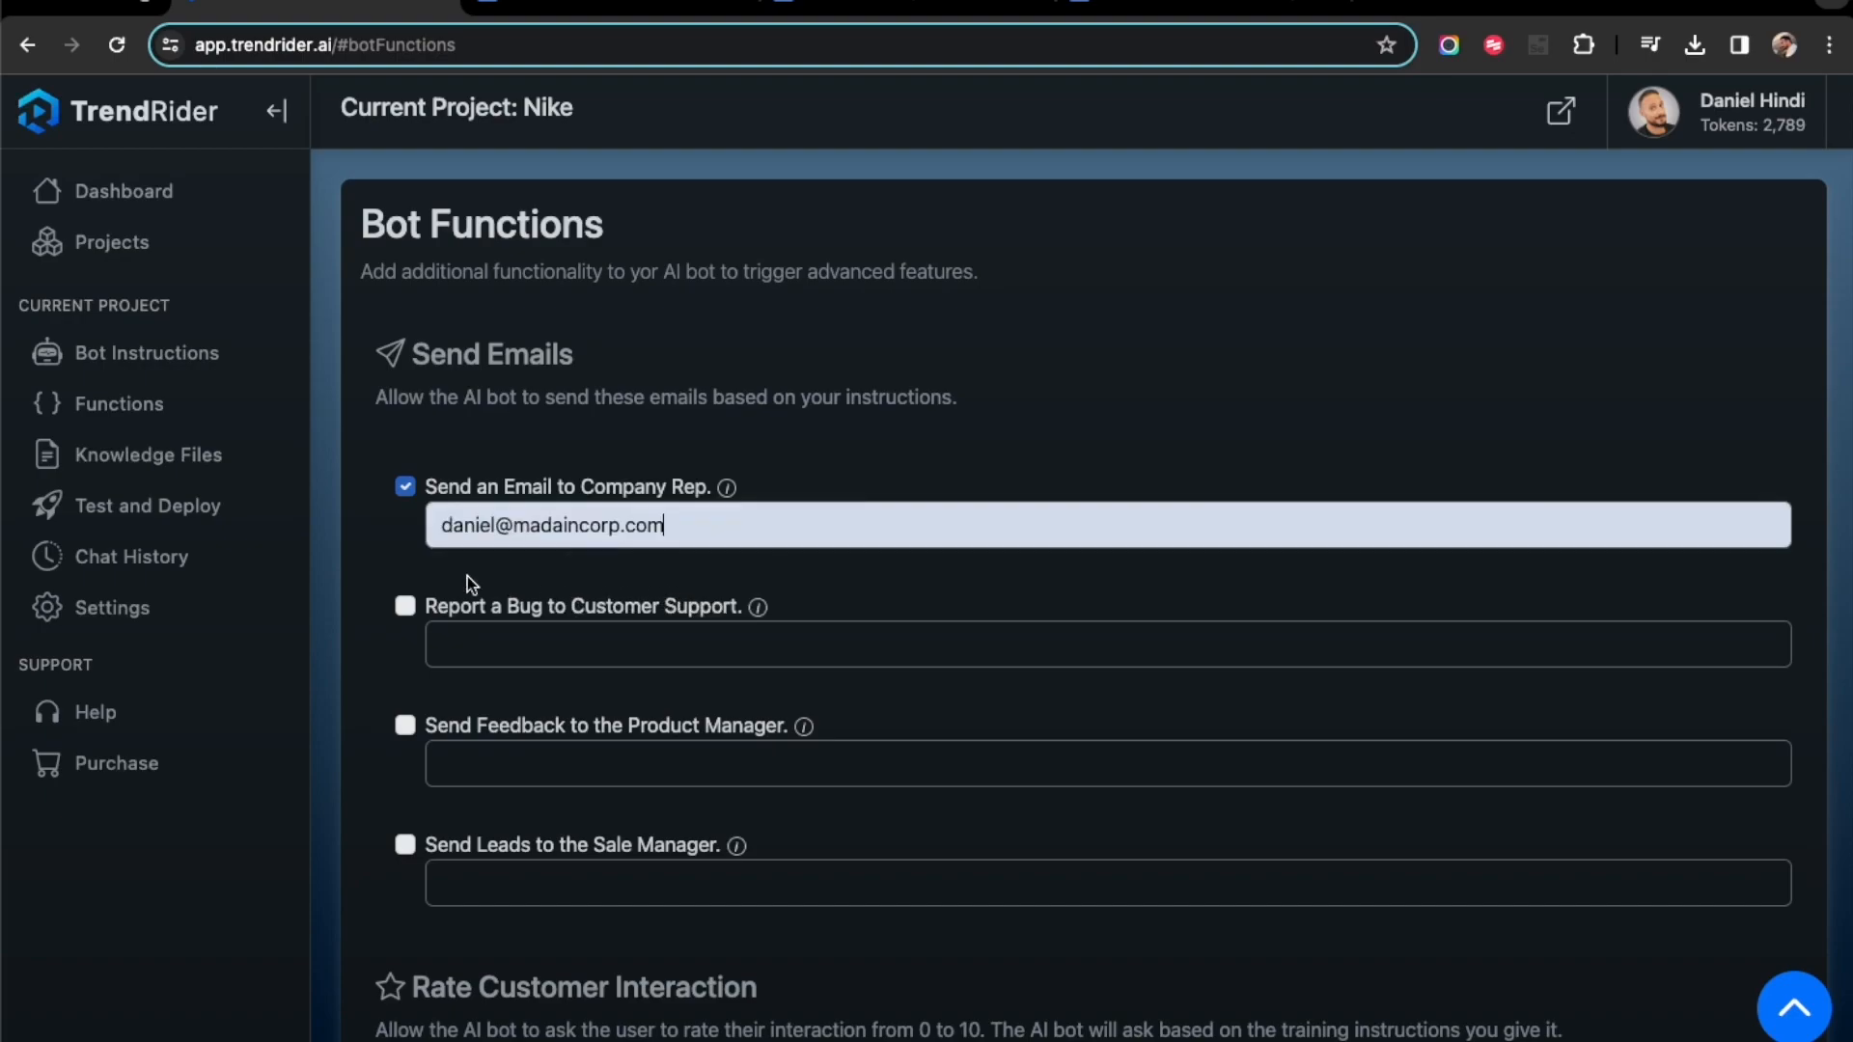
left_click(407, 612)
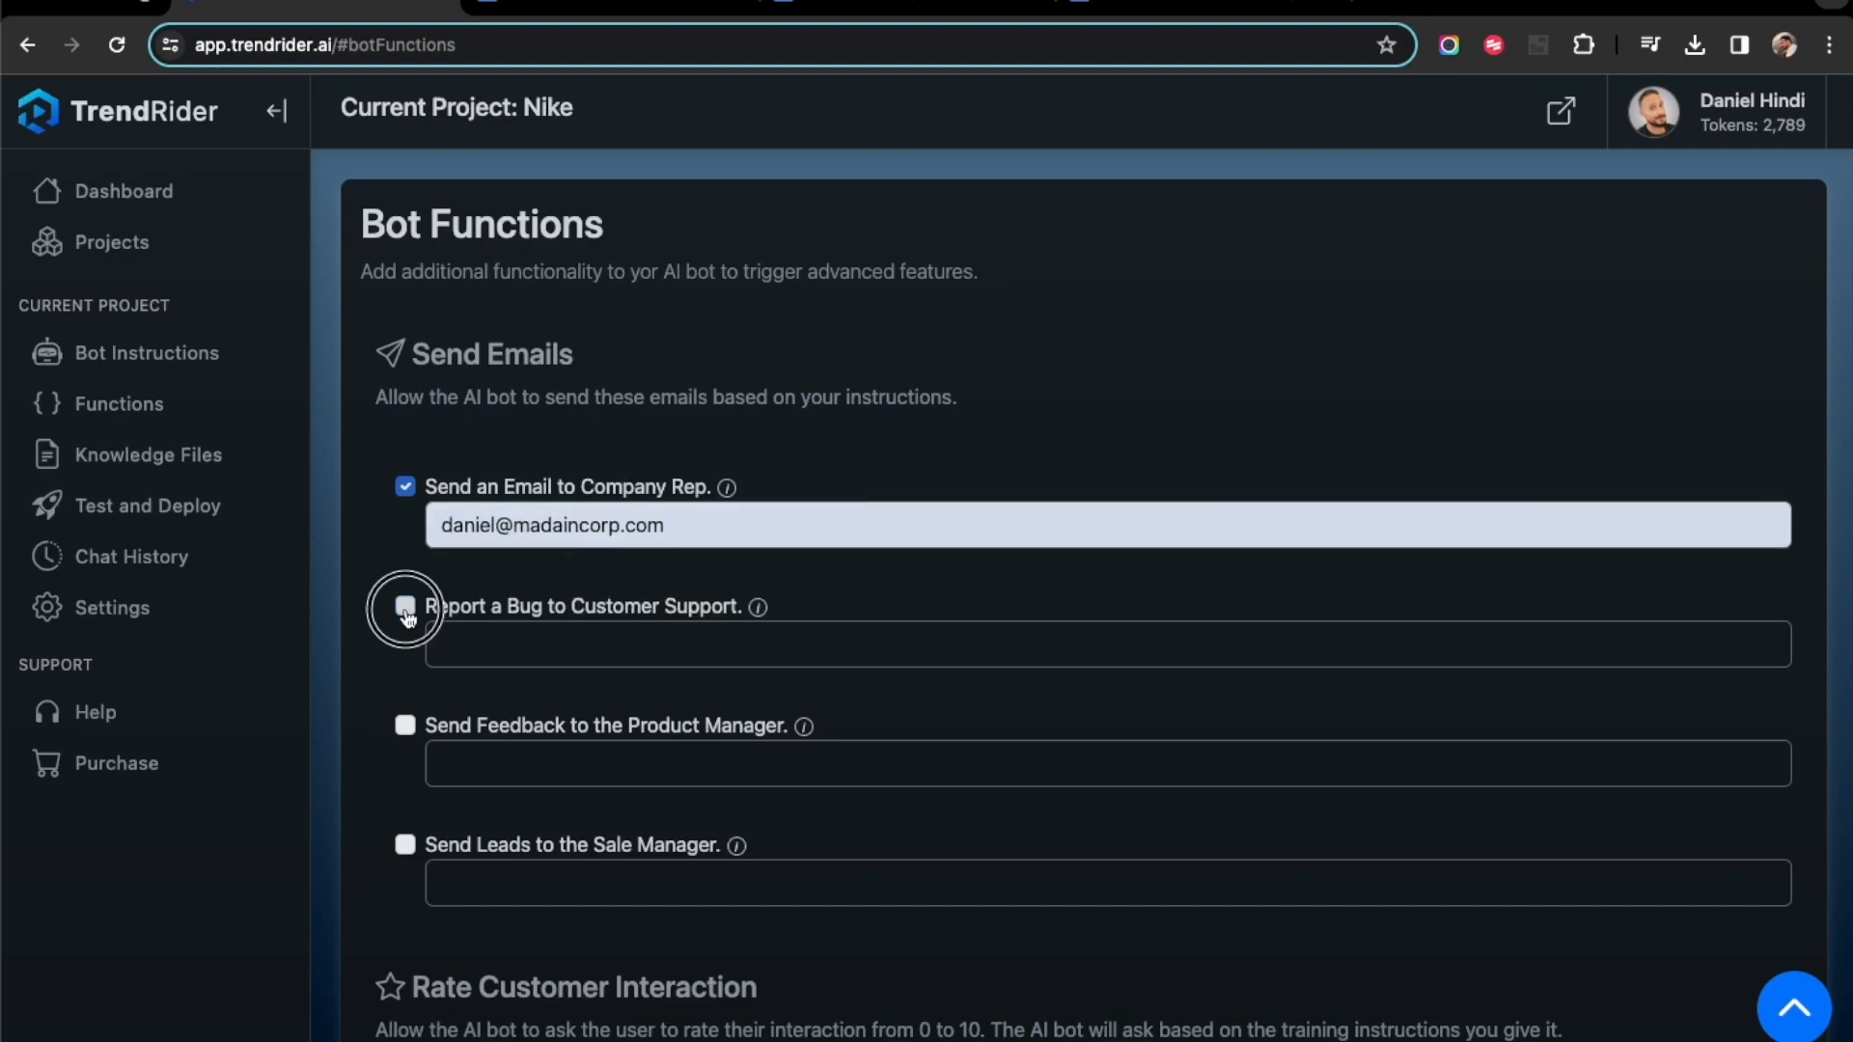
left_click(508, 654)
left_click(582, 703)
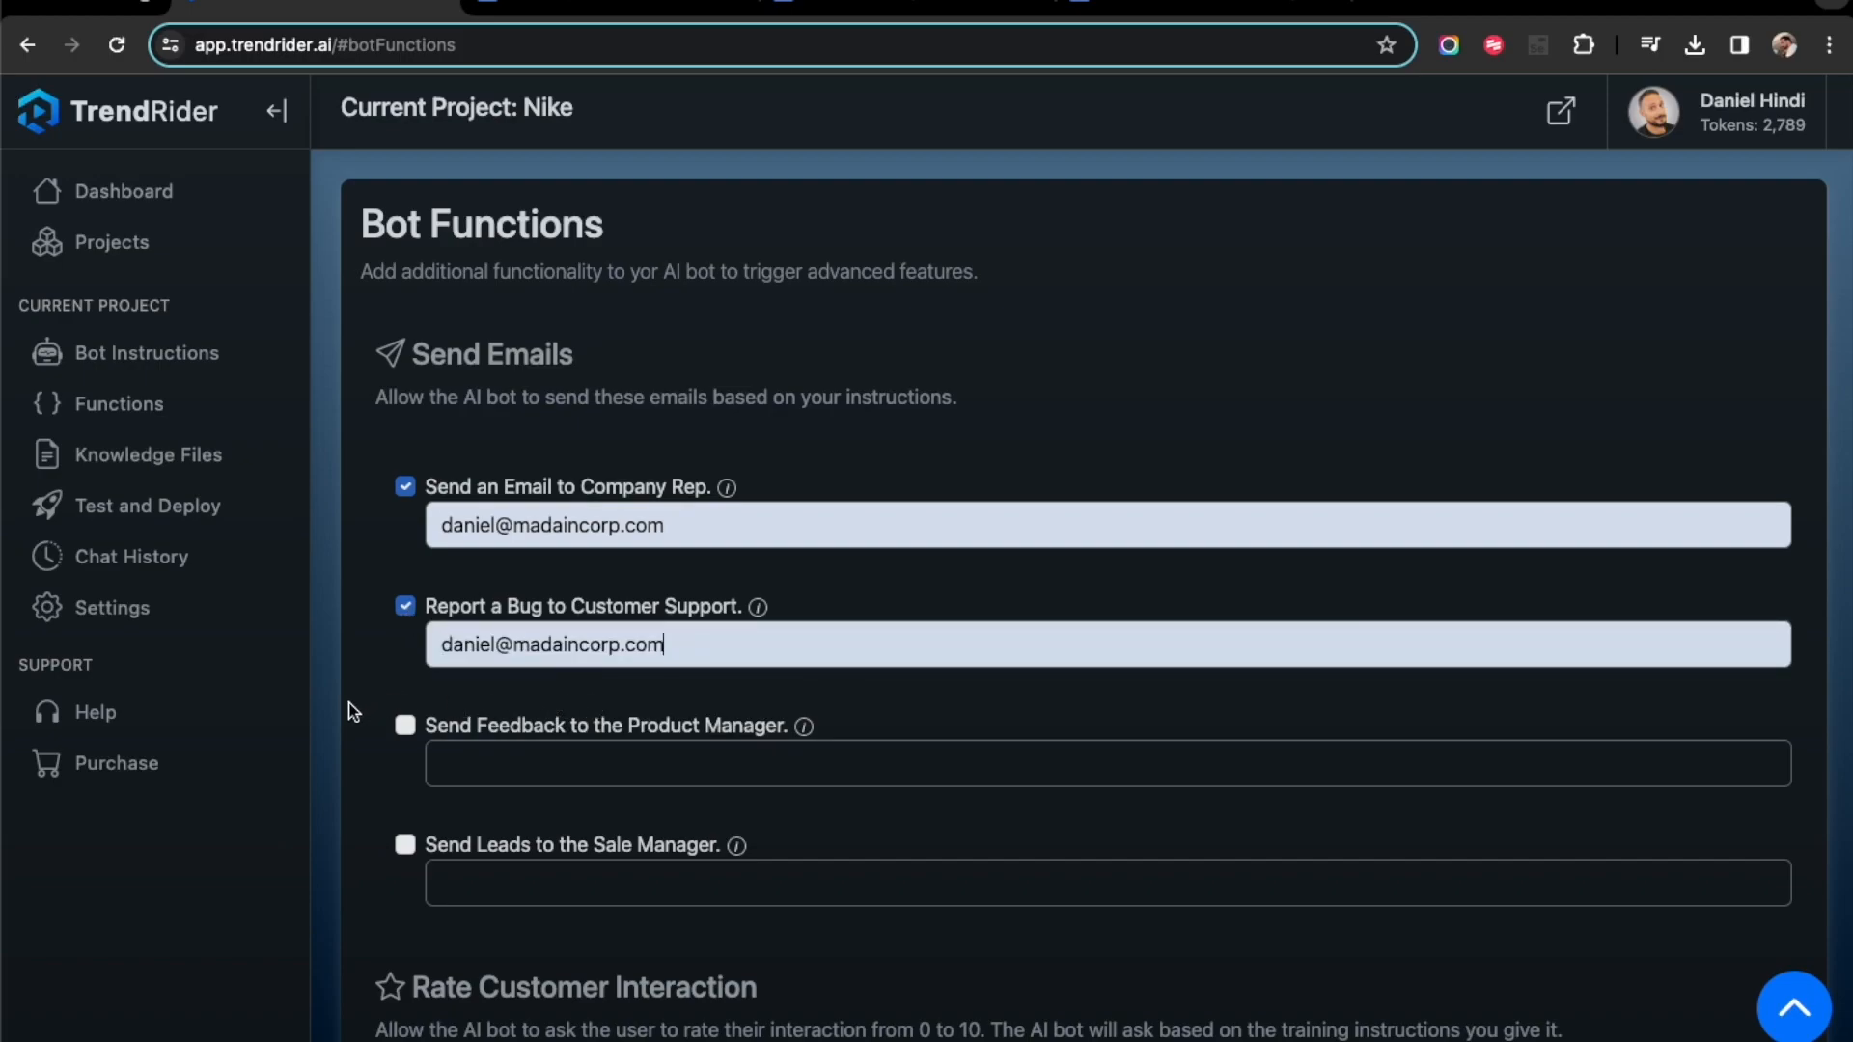
- Examine the remaining bot functions for product feedback, sales leads, customer interaction rating and API calls
scroll(350, 703, "down", 1)
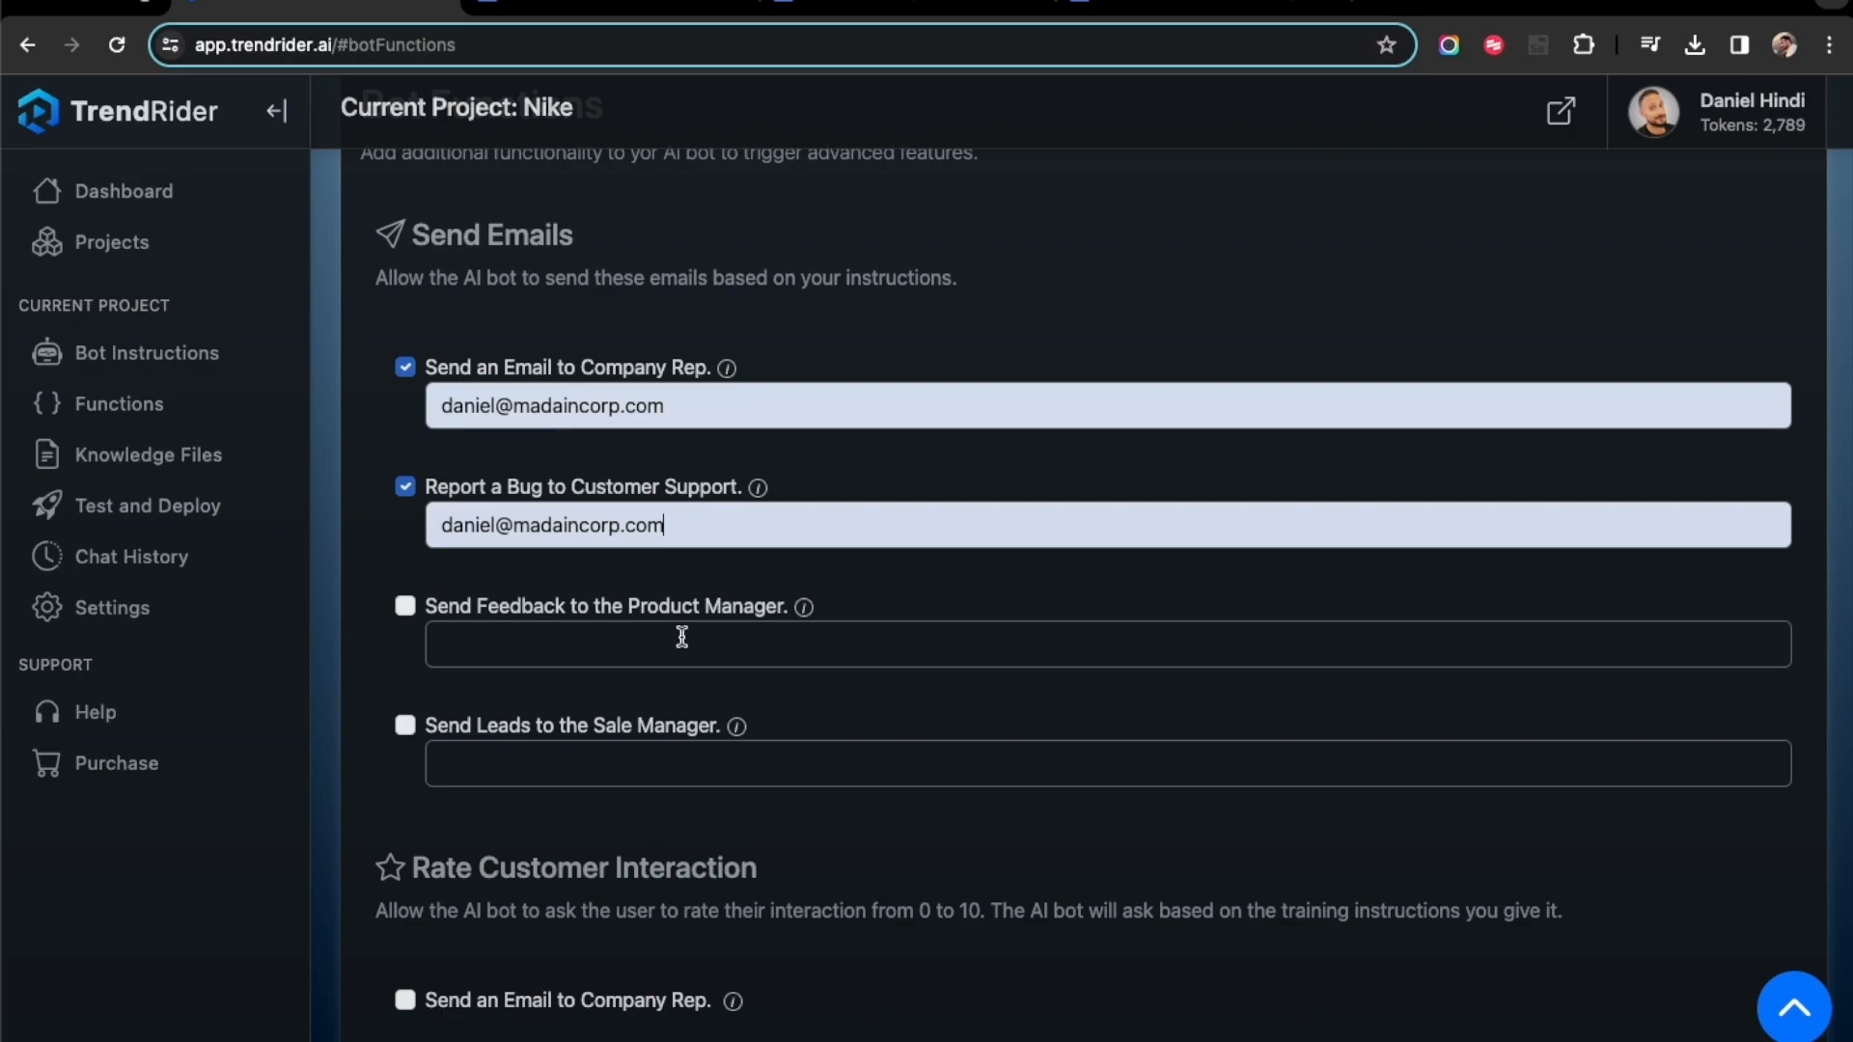
scroll(731, 676, "down", 1)
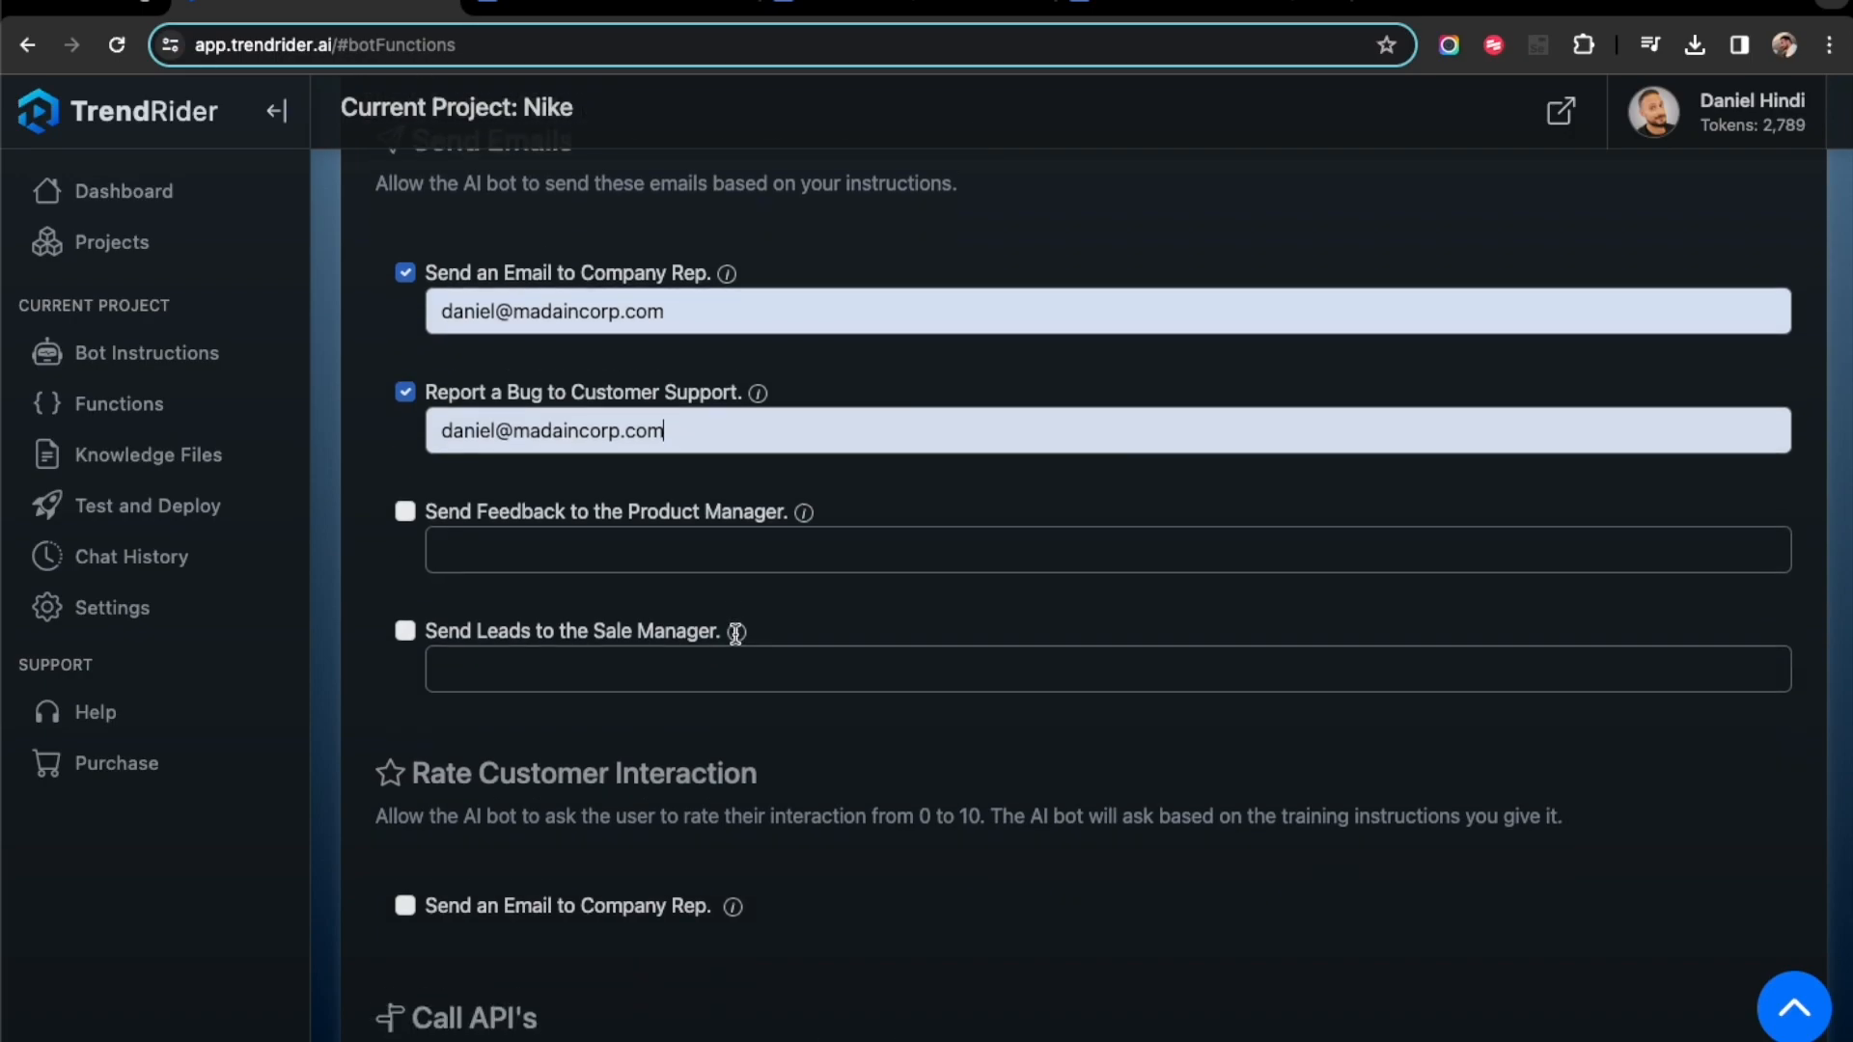
scroll(495, 599, "down", 1)
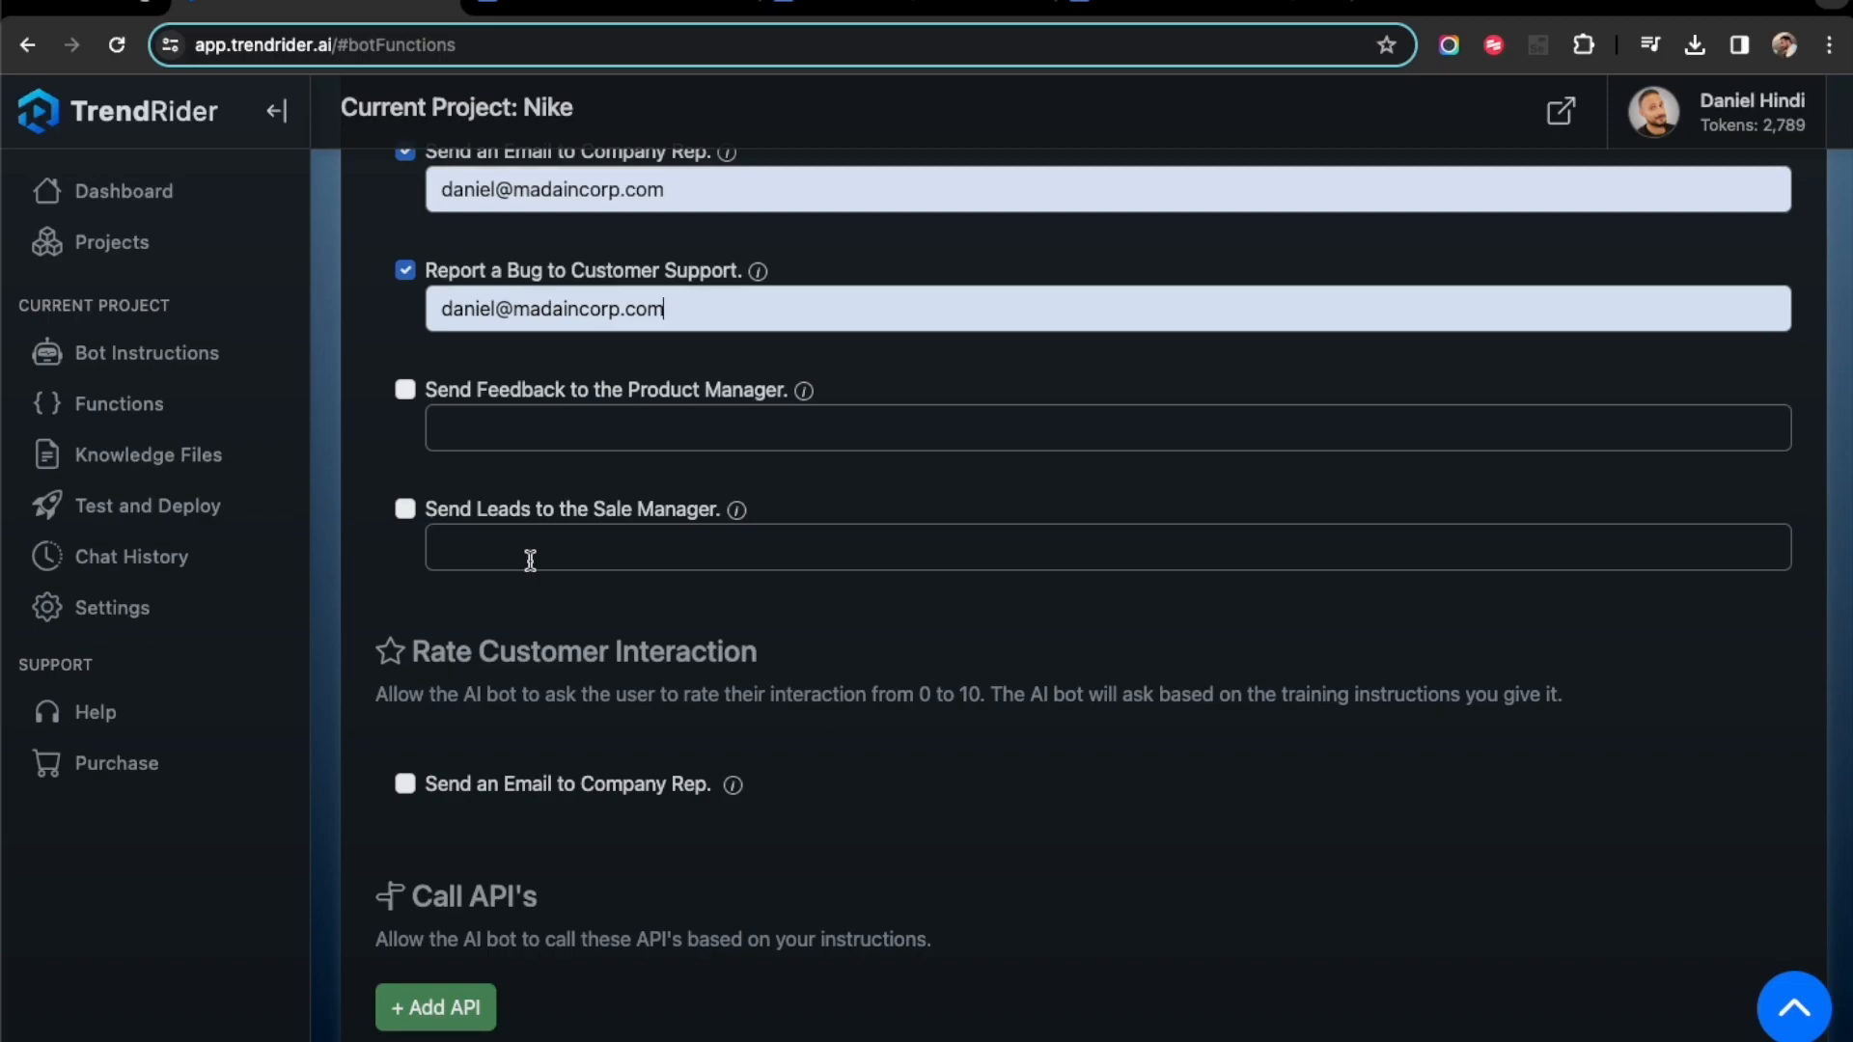
scroll(530, 561, "up", 1)
scroll(529, 560, "up", 1)
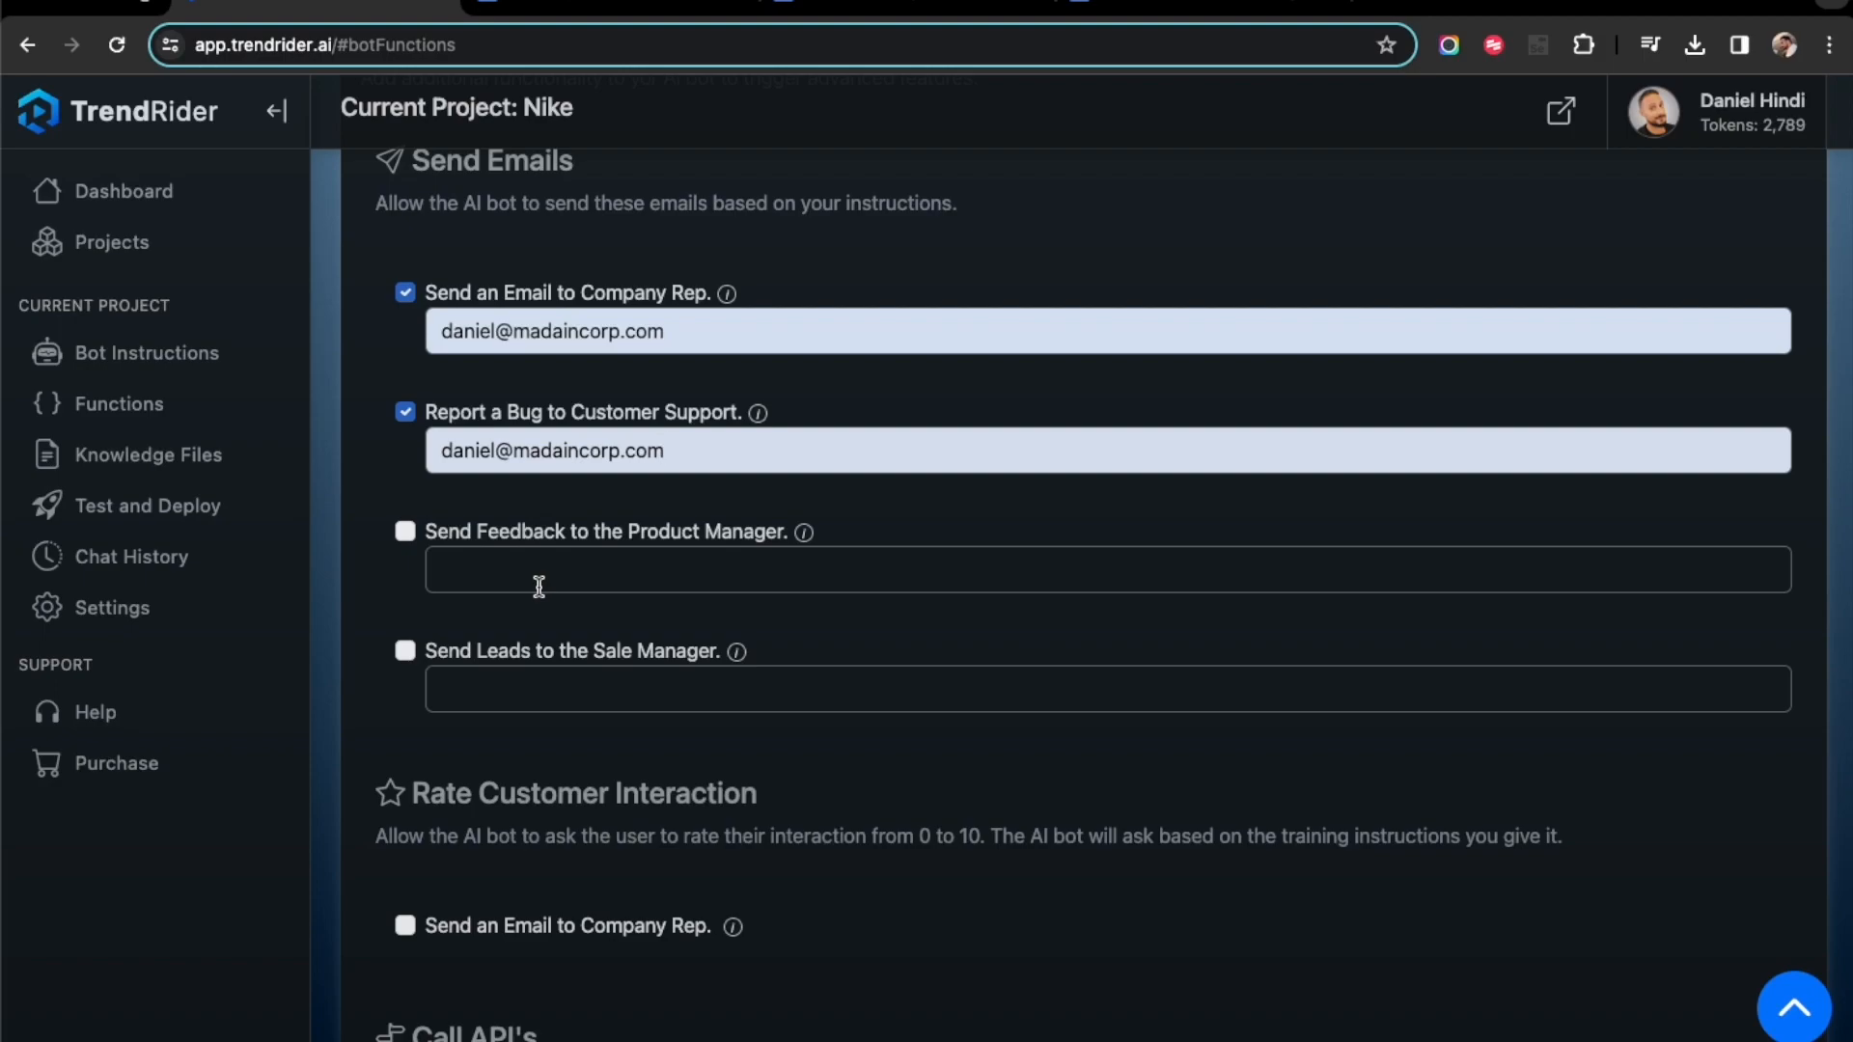
scroll(471, 749, "down", 1)
scroll(471, 749, "down", 1)
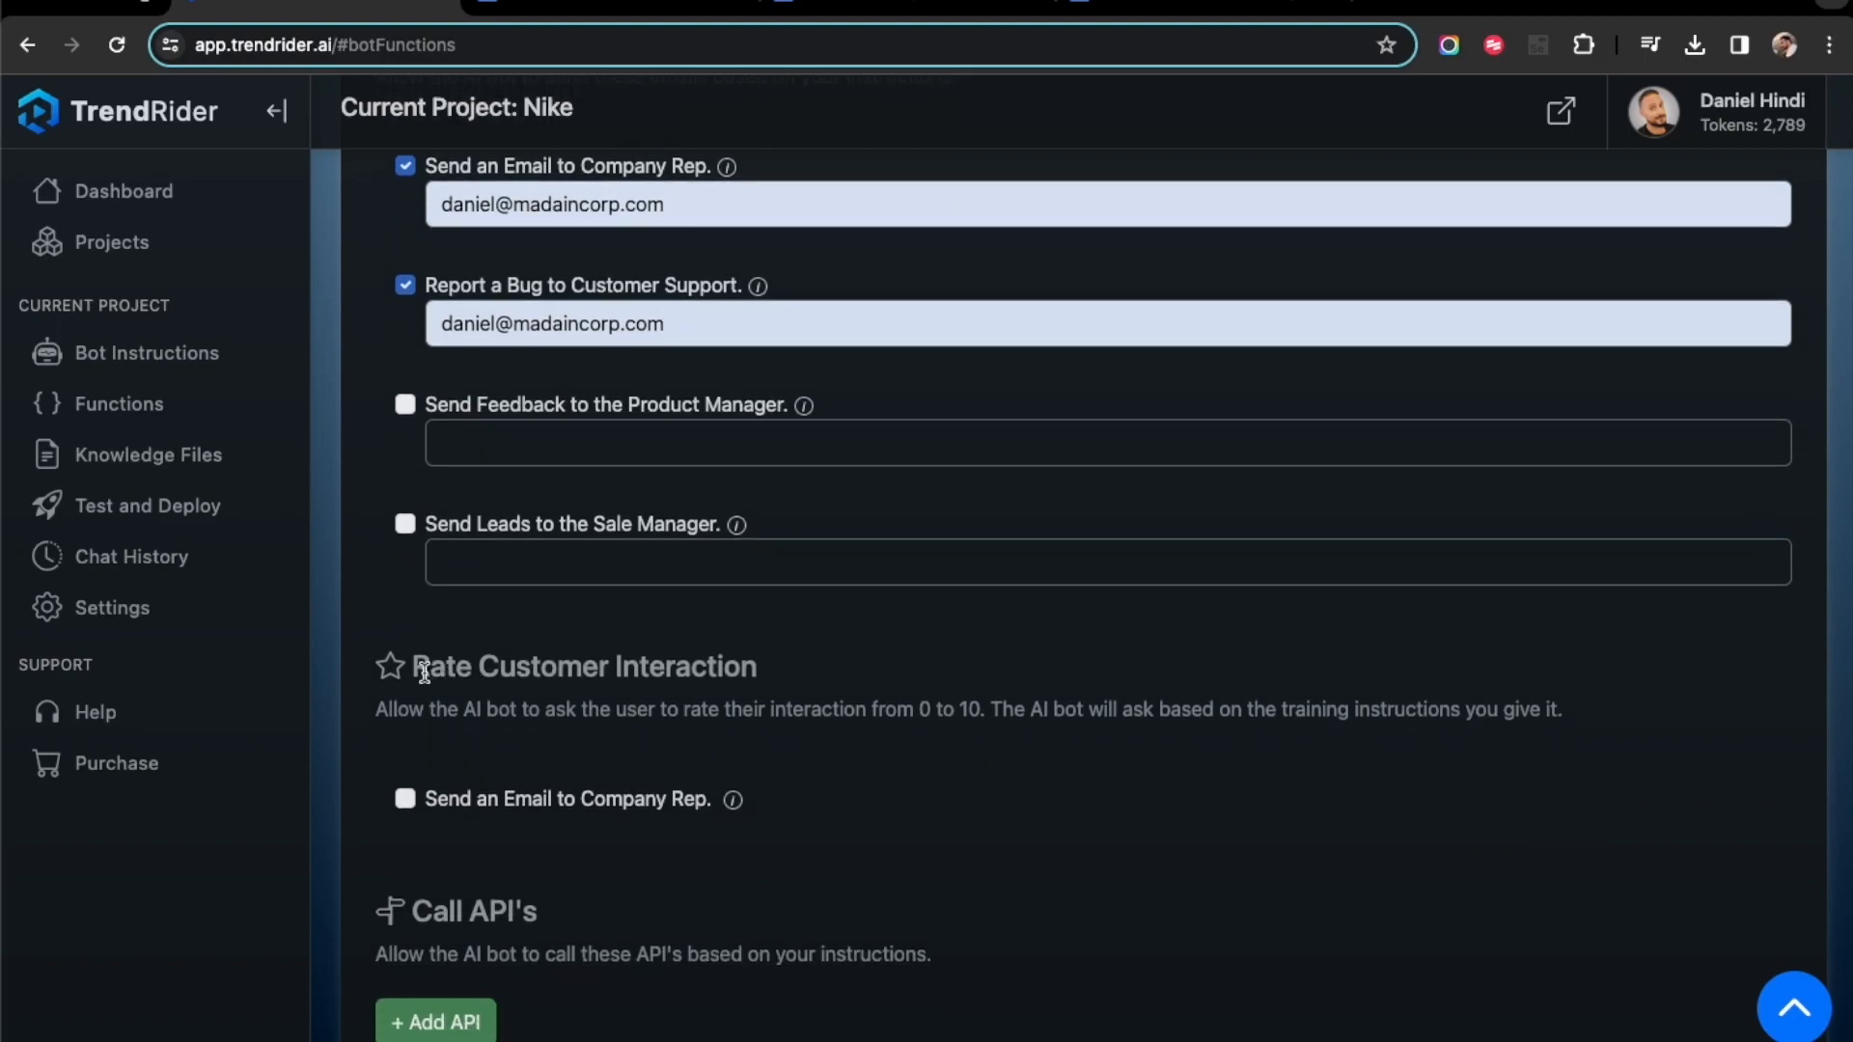
scroll(655, 668, "down", 3)
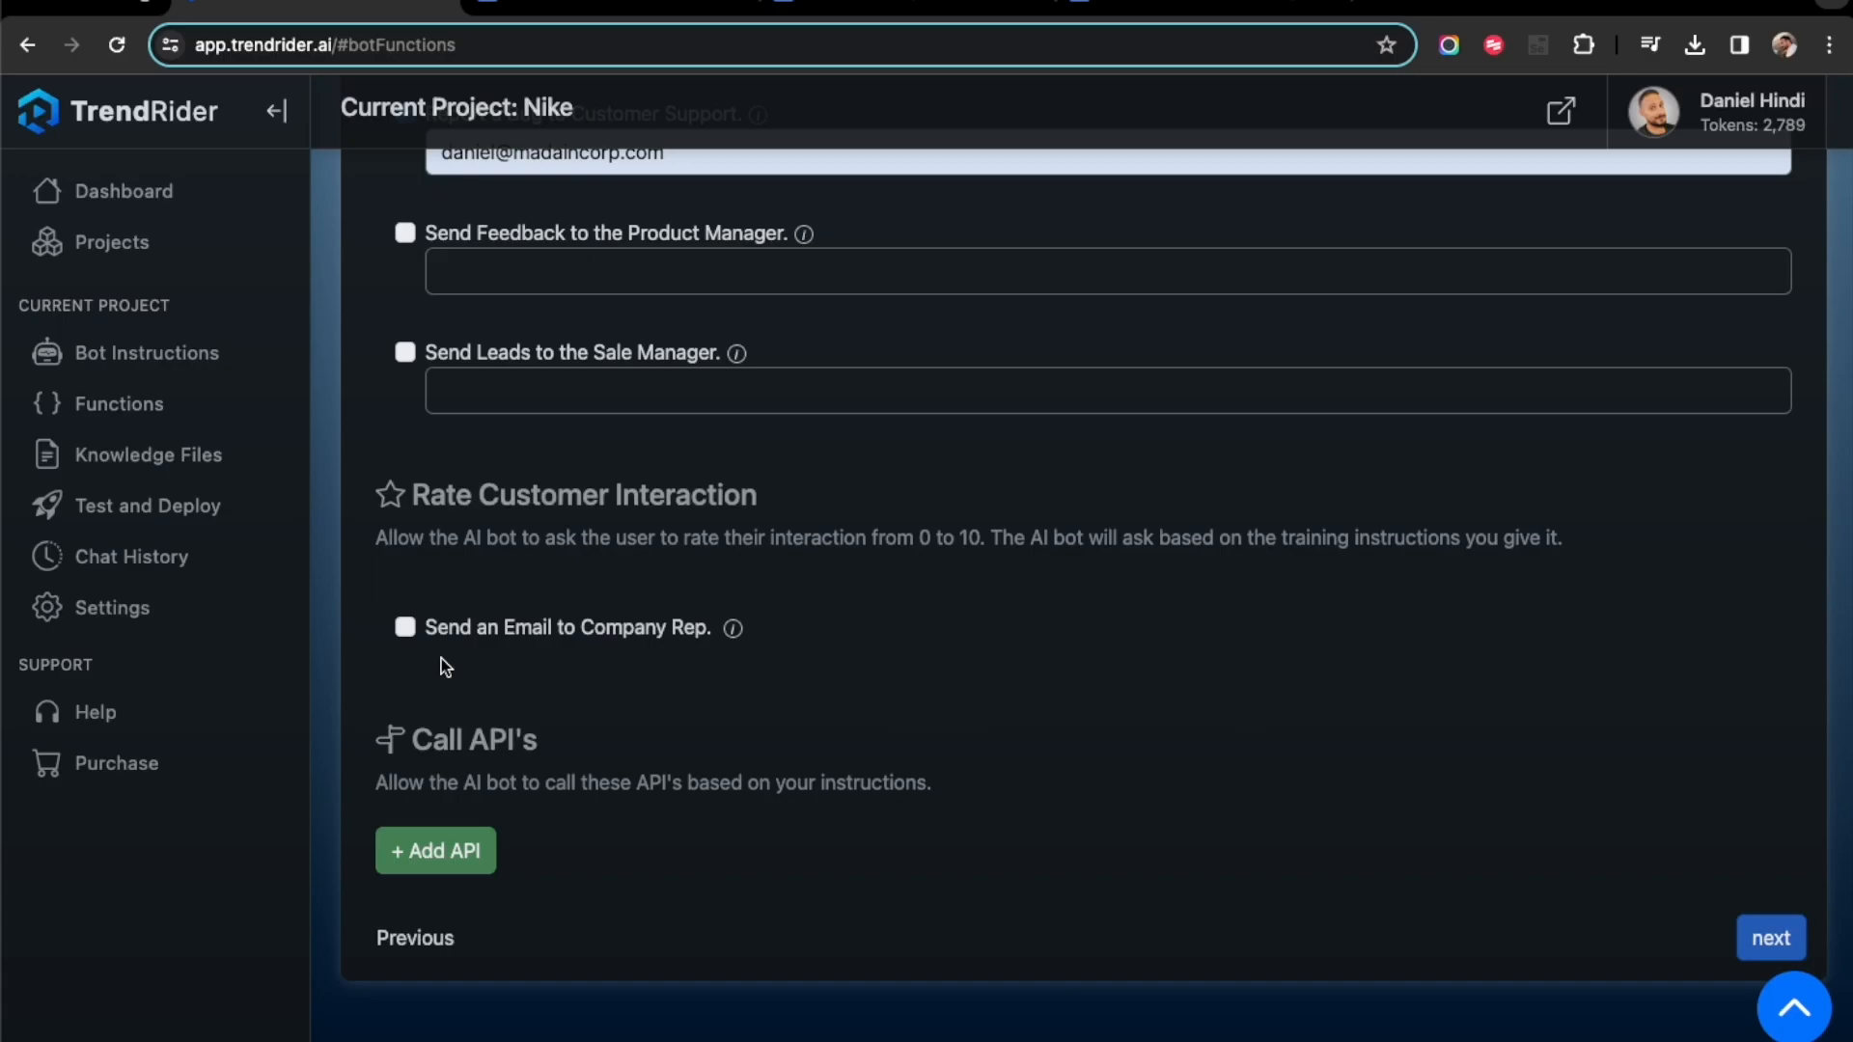
- View the blank API Call form, close it without adding an API, and save the bot functions by continuing to the deployment page
left_click(468, 857)
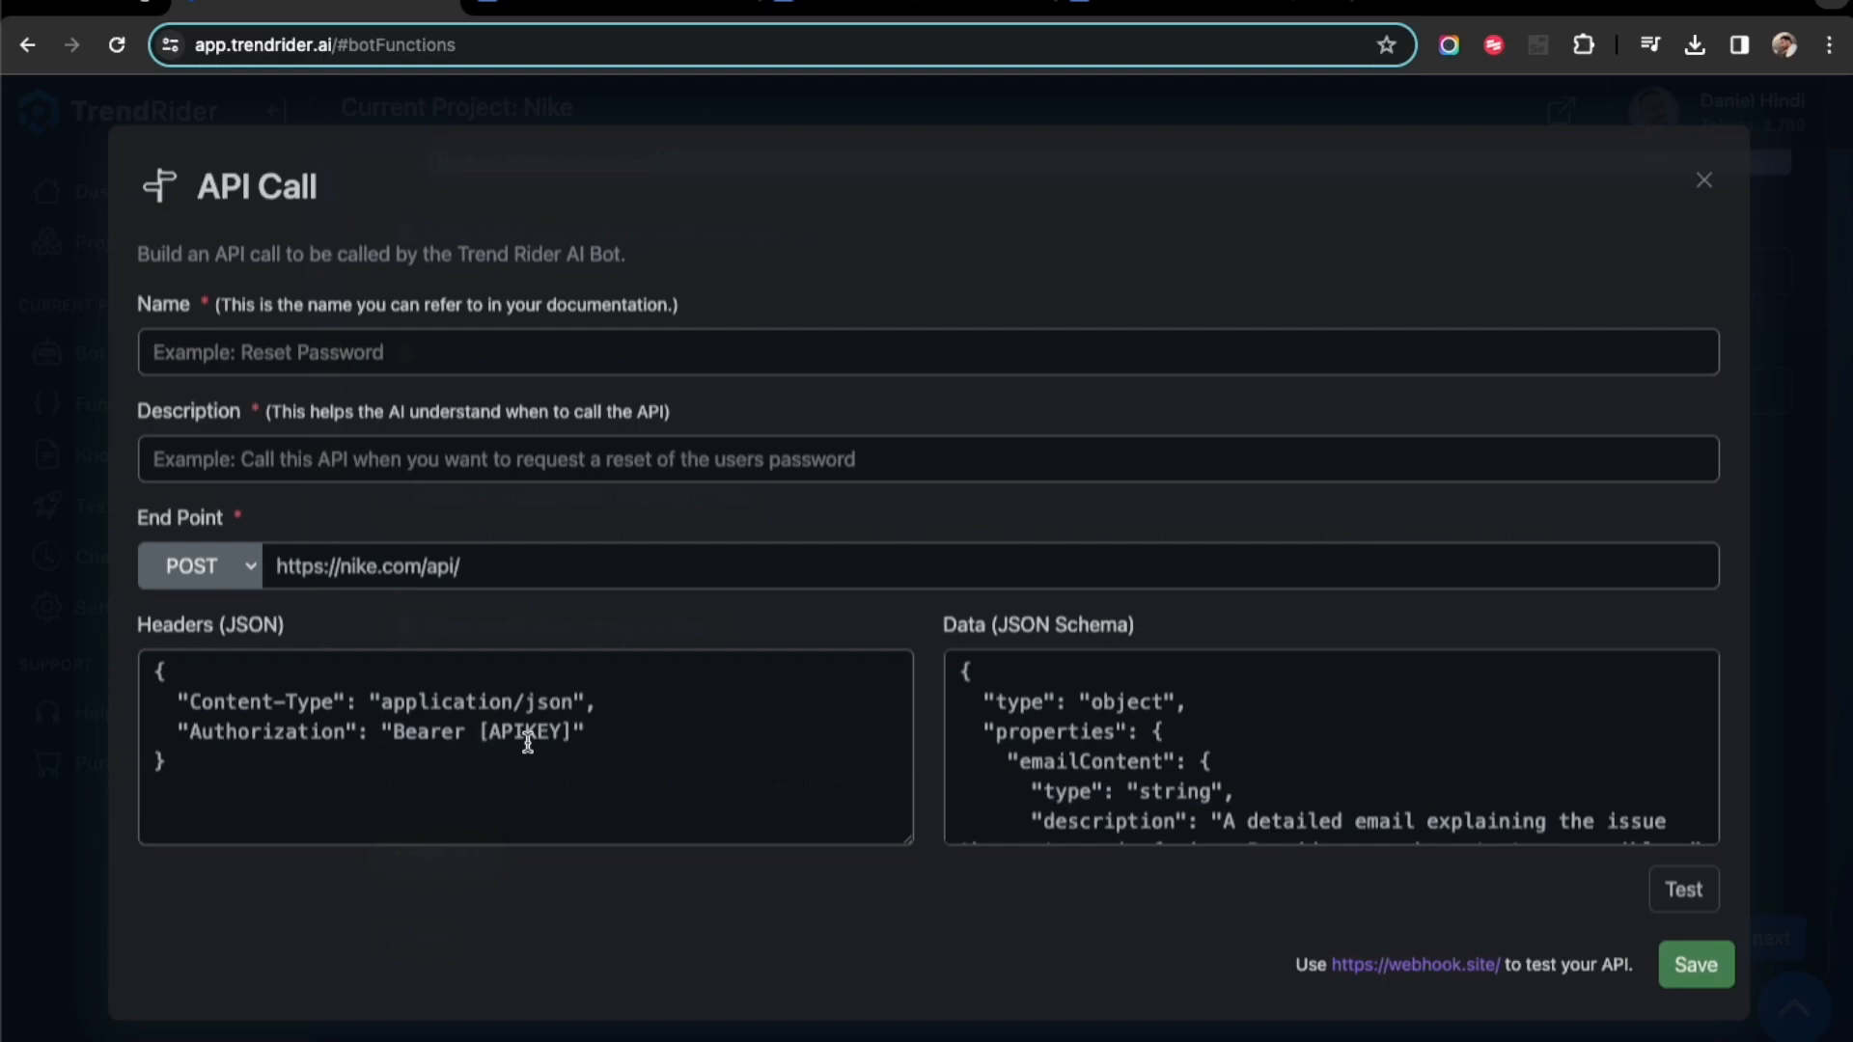
left_click(1705, 181)
left_click(1771, 938)
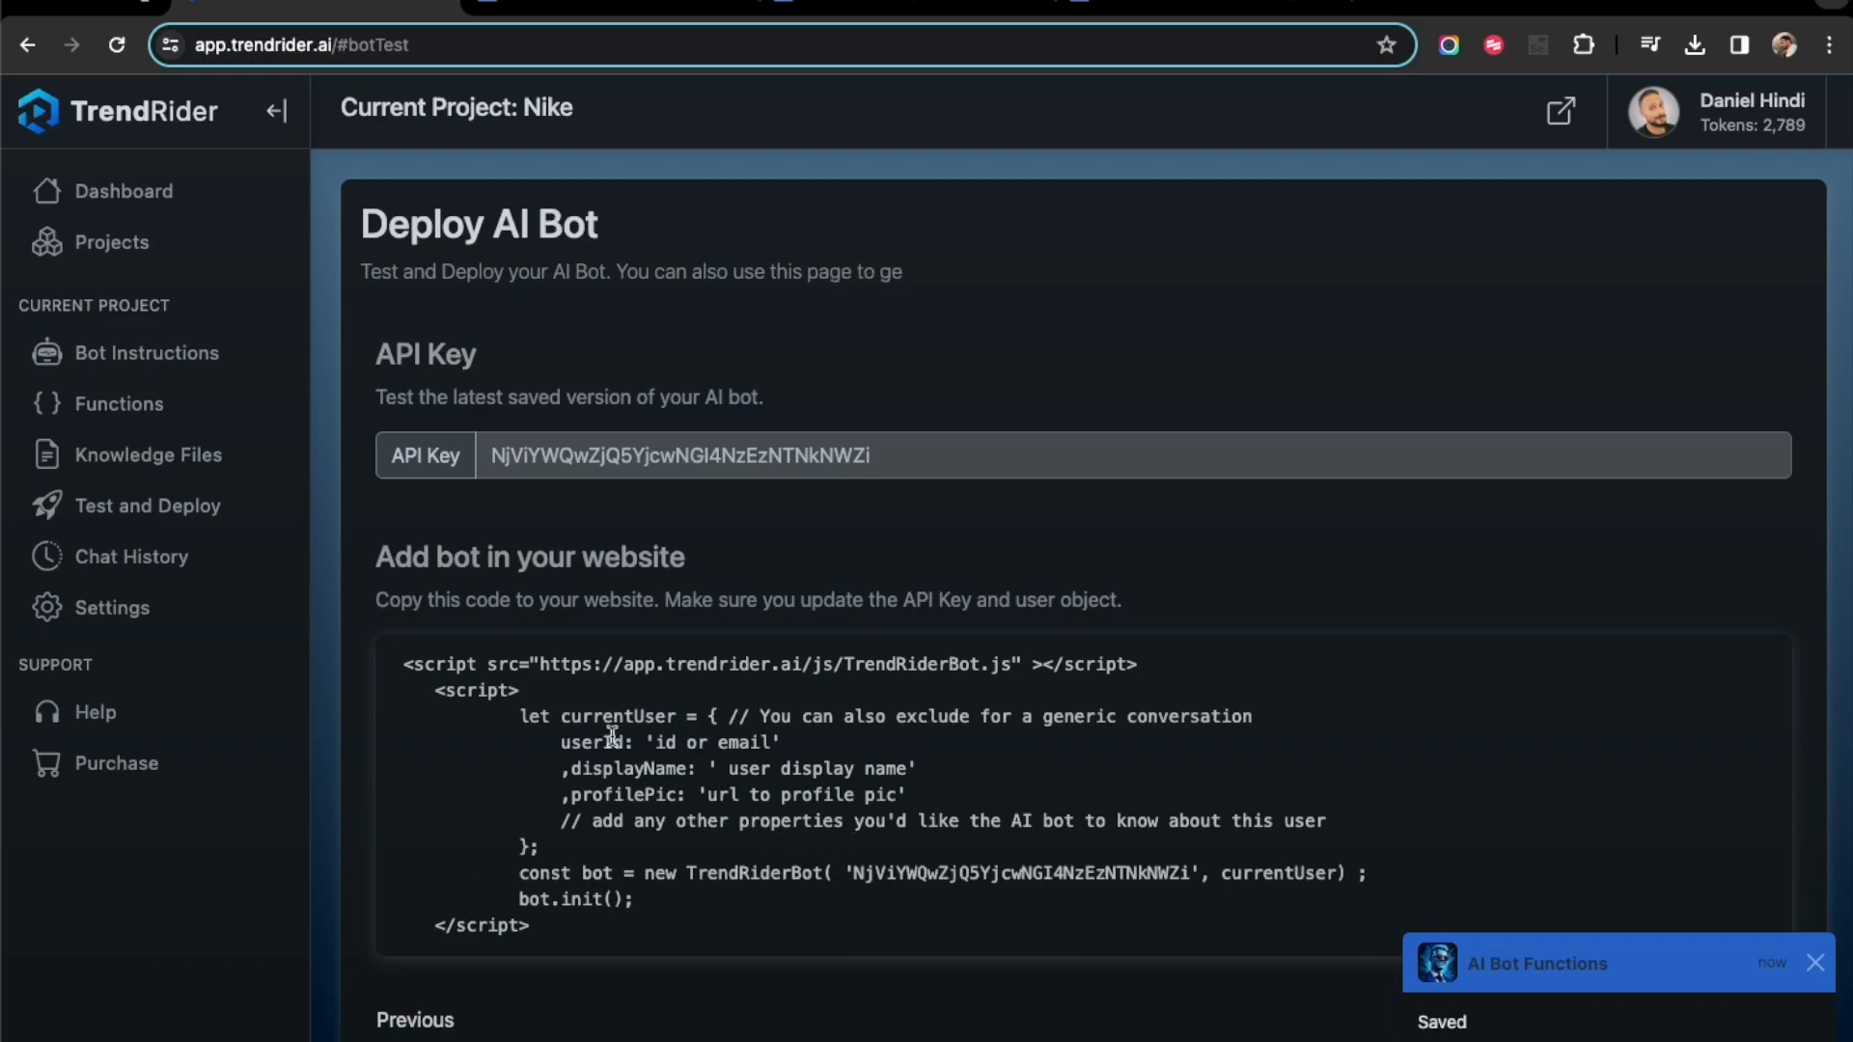
- Review the website embed code, including its script source, the currentUser object and the comment on adding other user properties
scroll(642, 618, "down", 2)
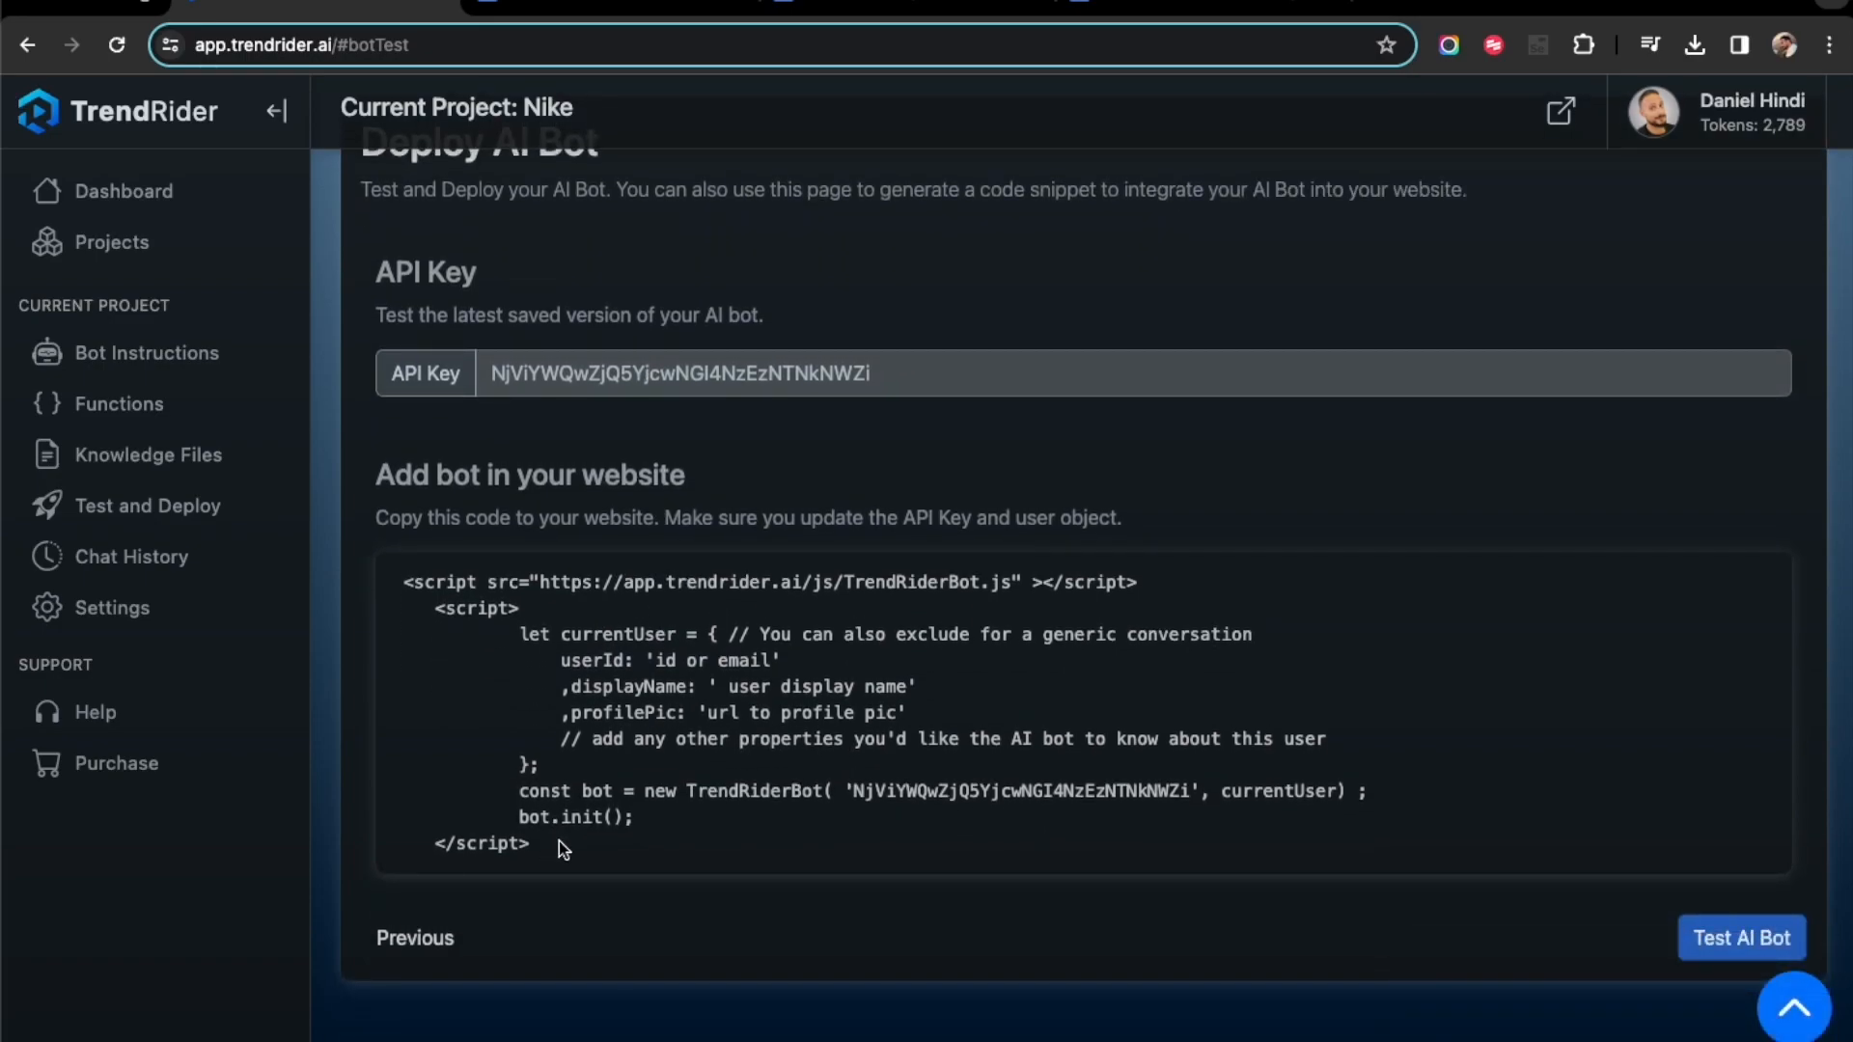
left_click_drag(468, 584, 1158, 589)
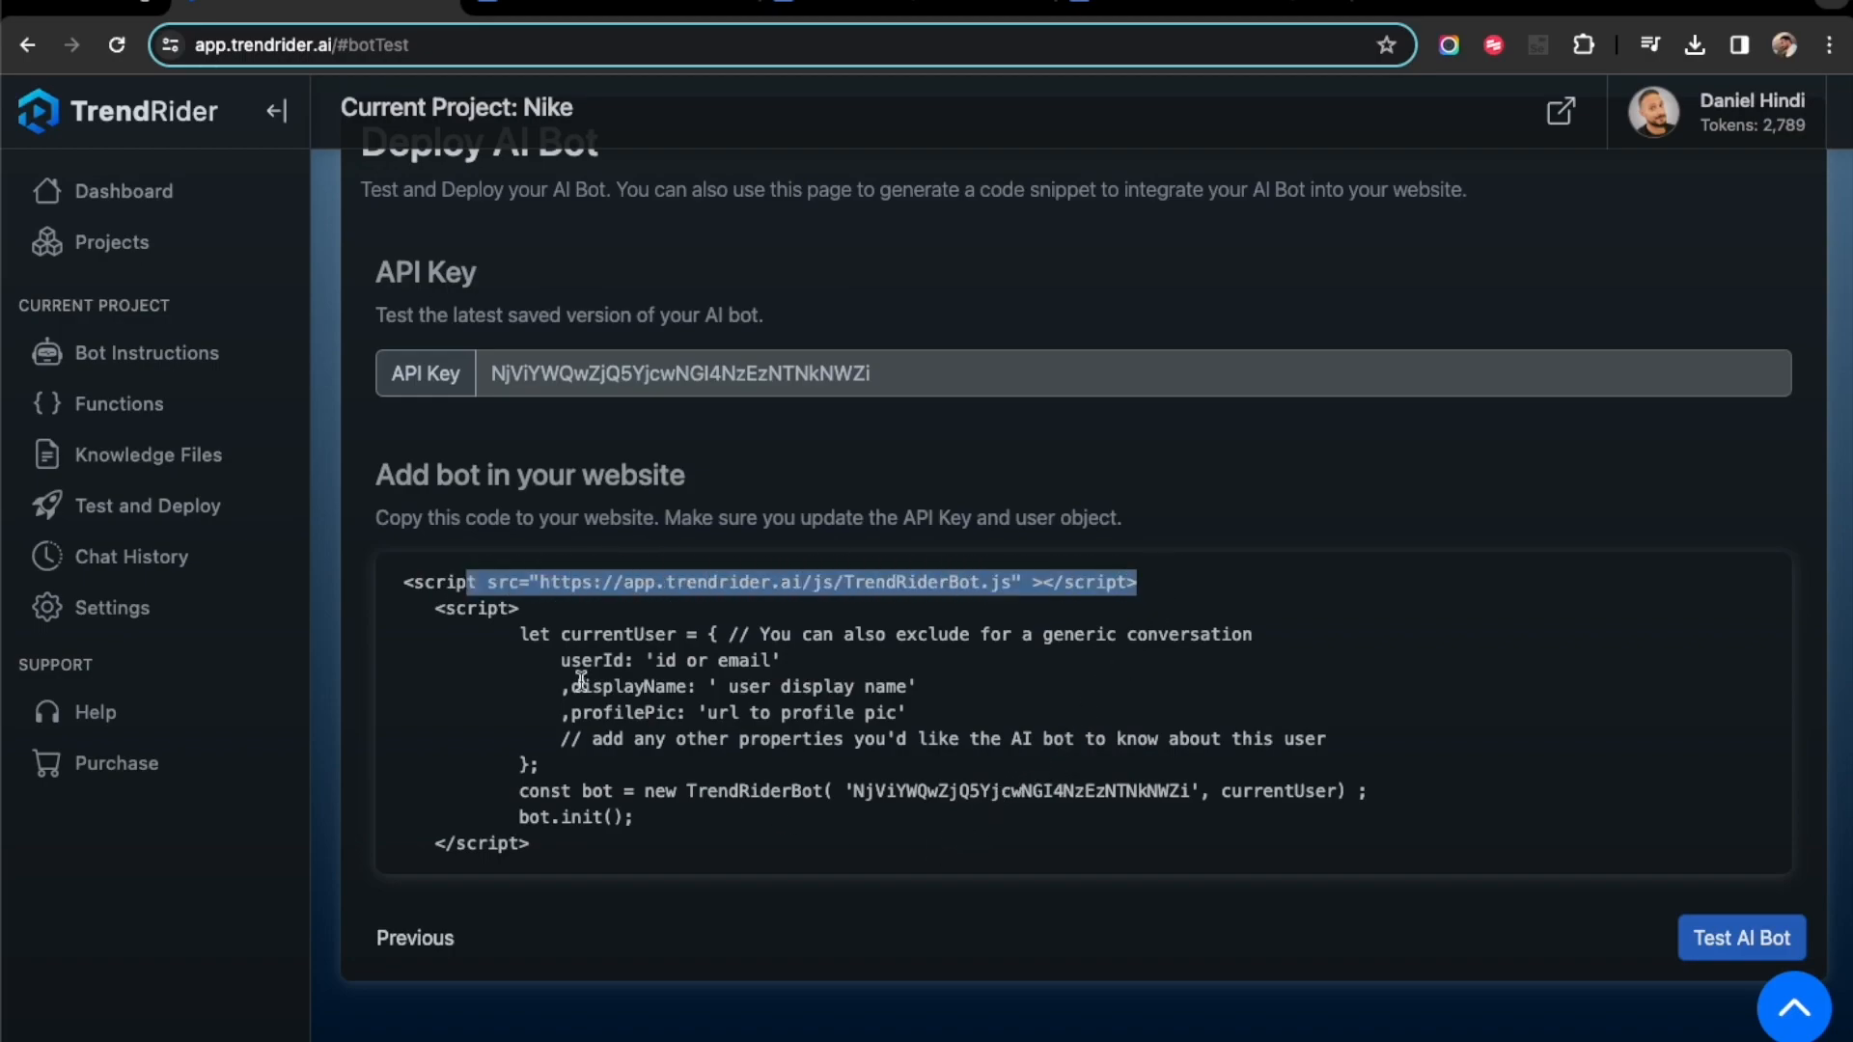
left_click_drag(508, 634, 555, 767)
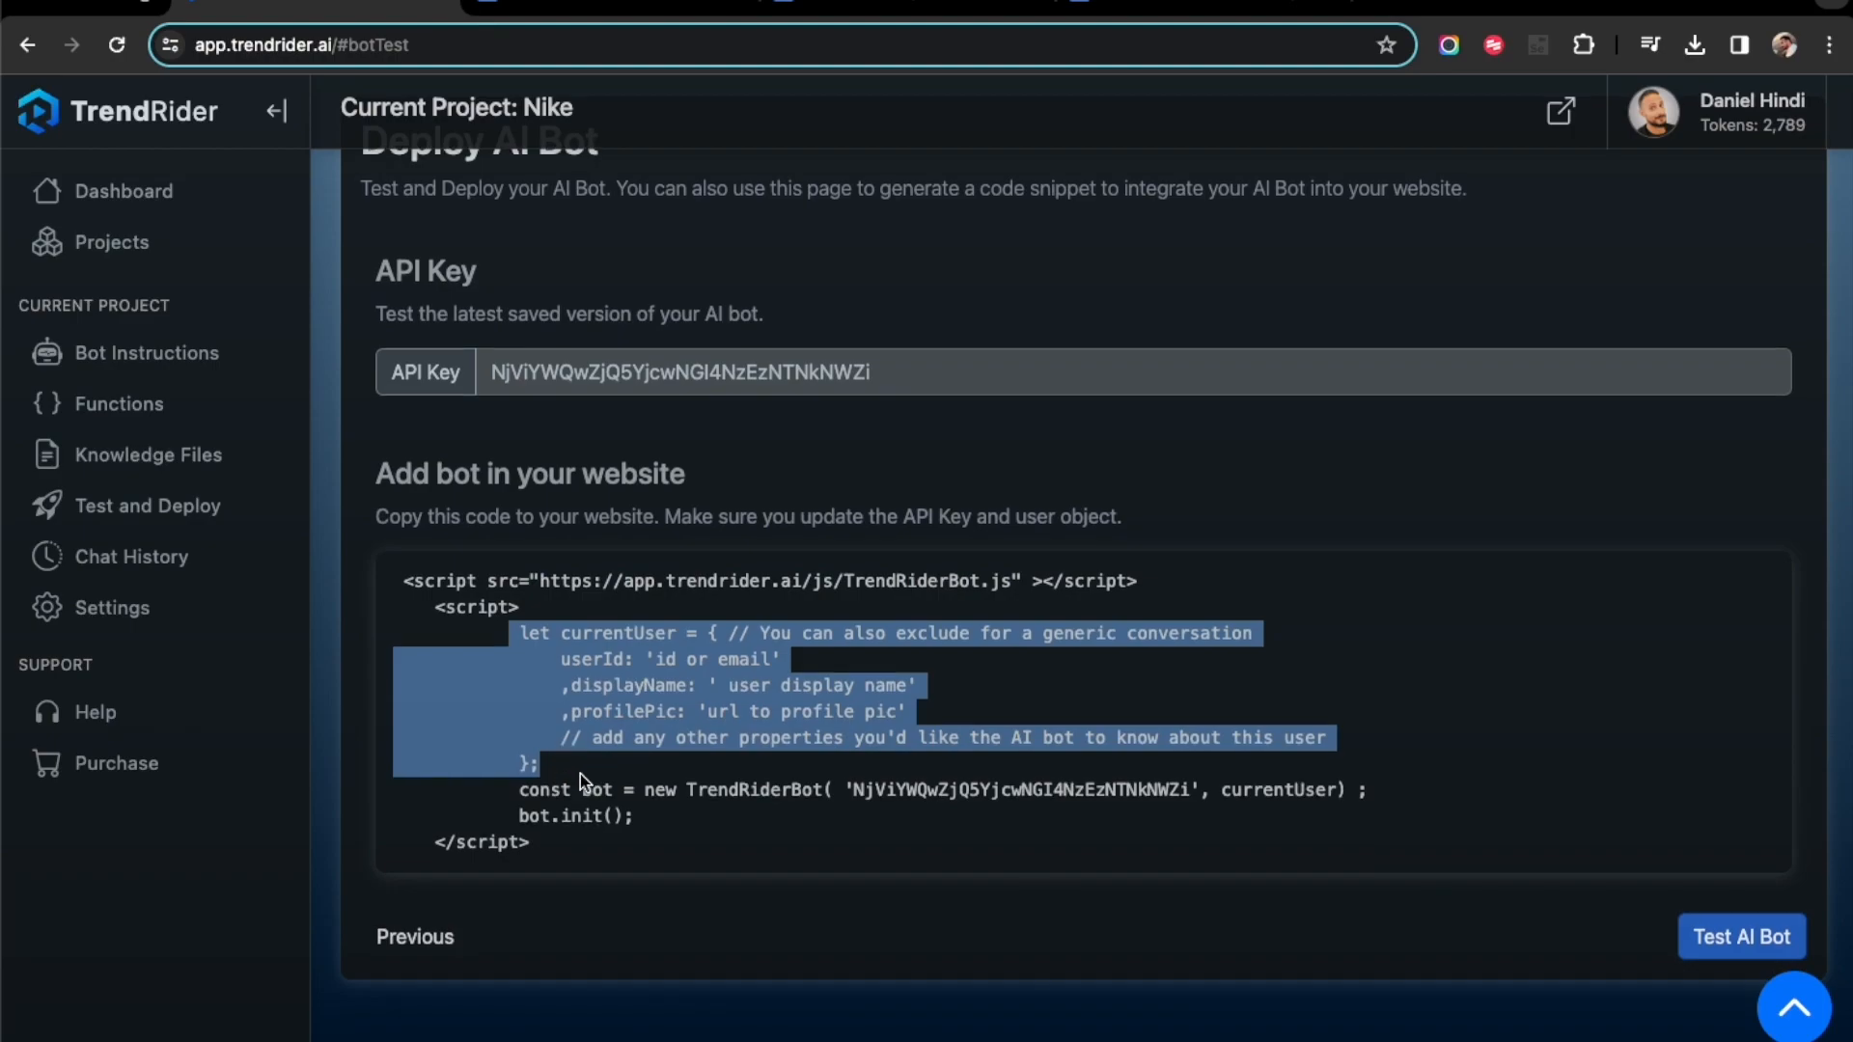
left_click(618, 688)
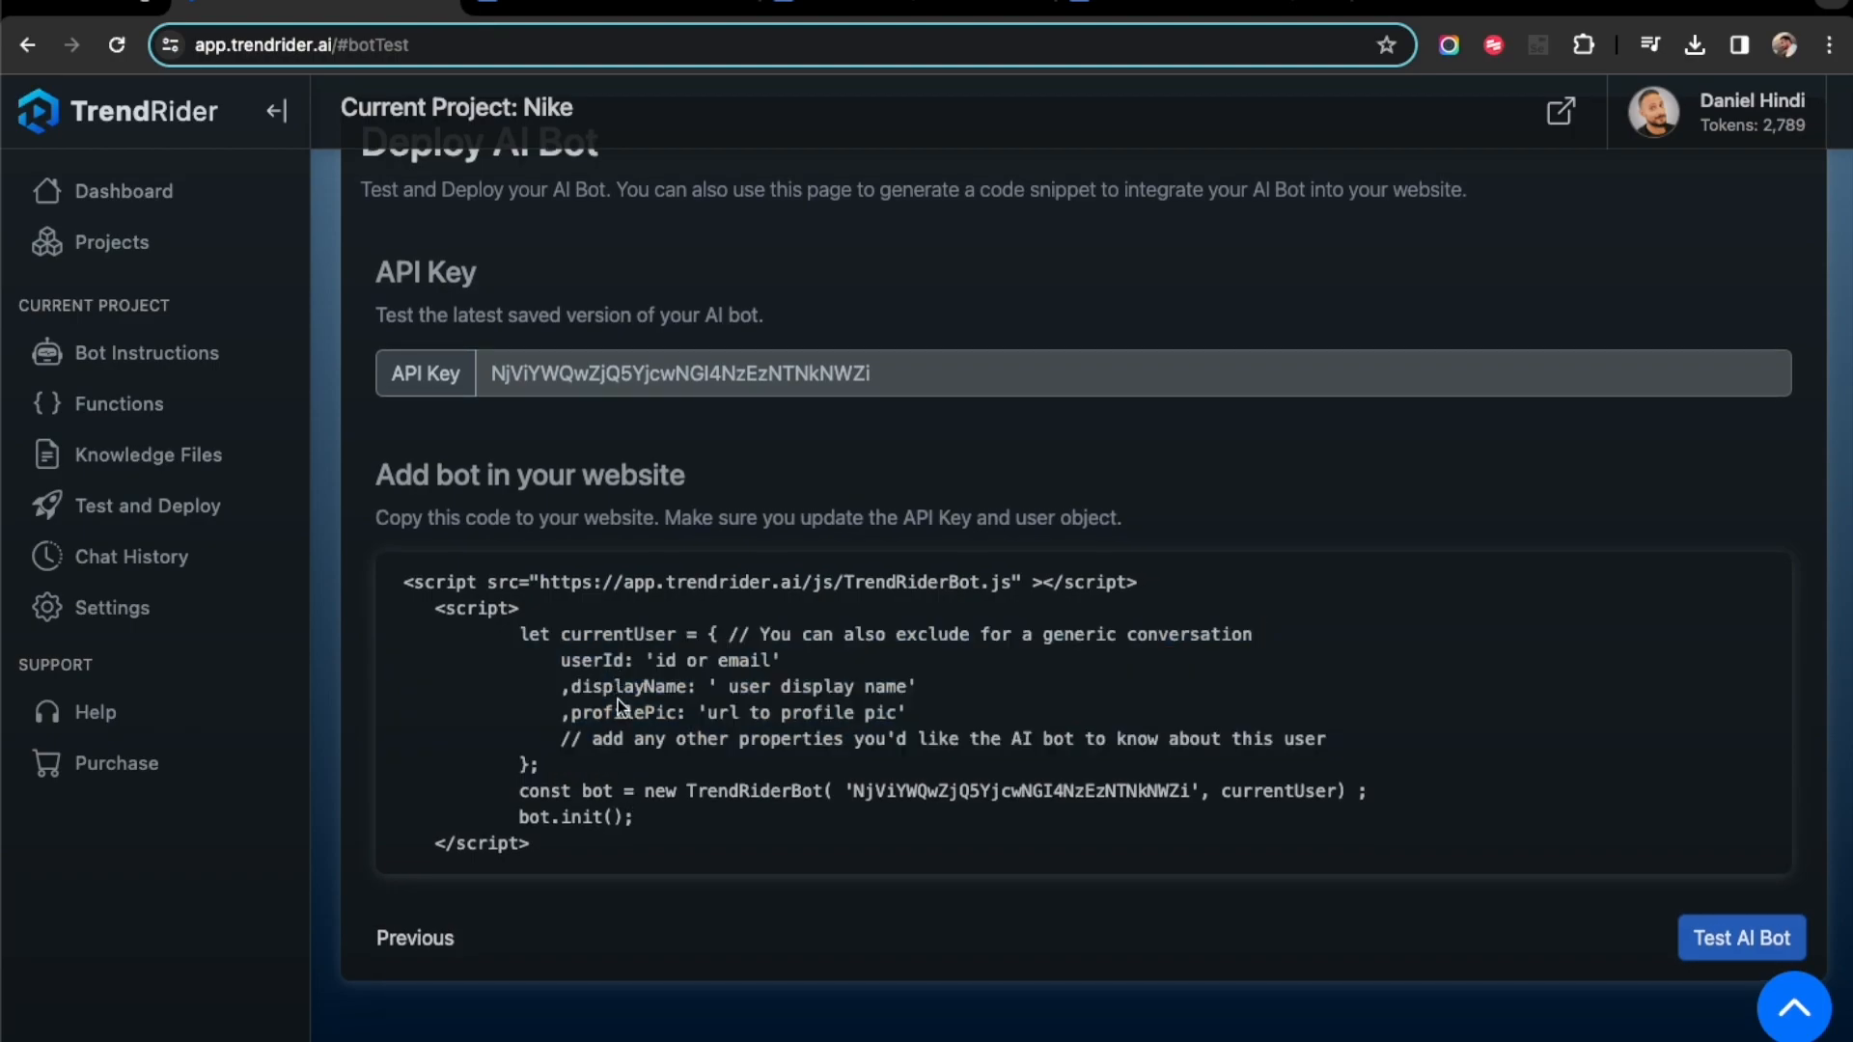
left_click_drag(549, 740, 1349, 751)
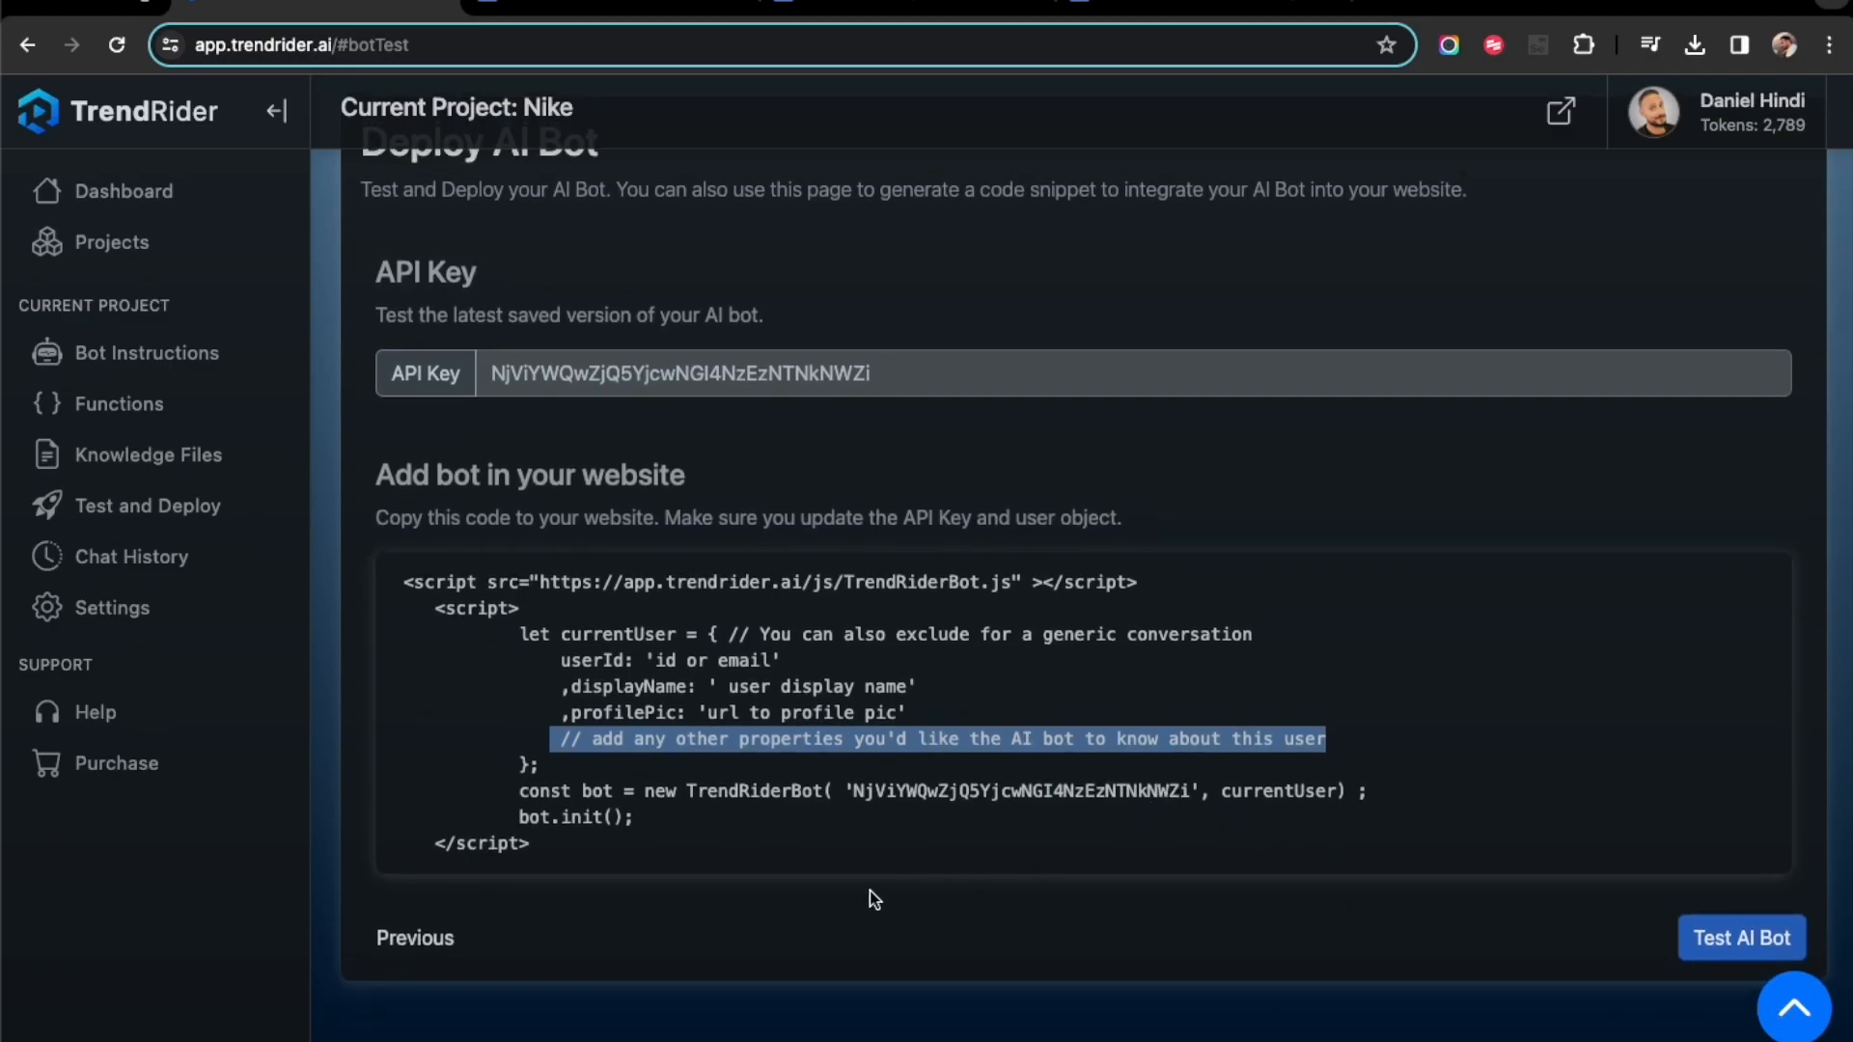
- Open the bot's knowledge files page and review the Trend Rider Help Docs and Trend Rider AI Refund Policy documents in Google Docs
left_click(182, 470)
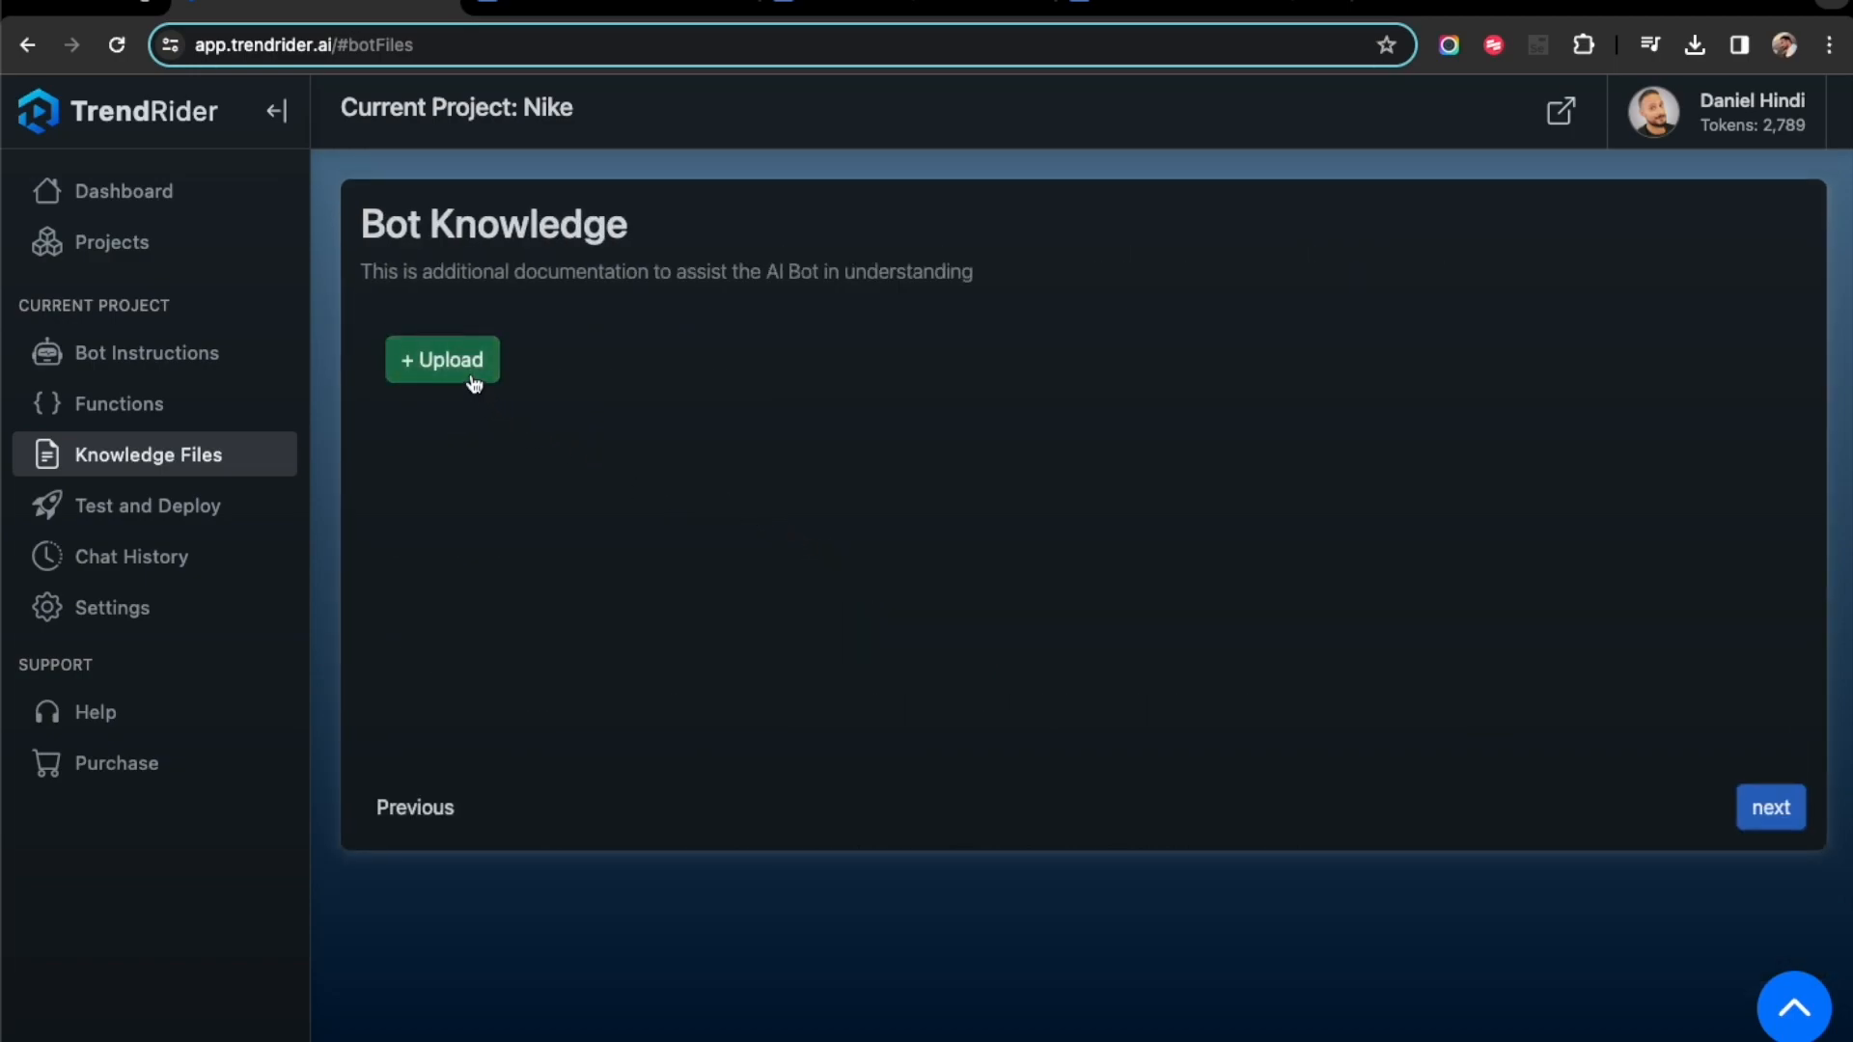
left_click(907, 4)
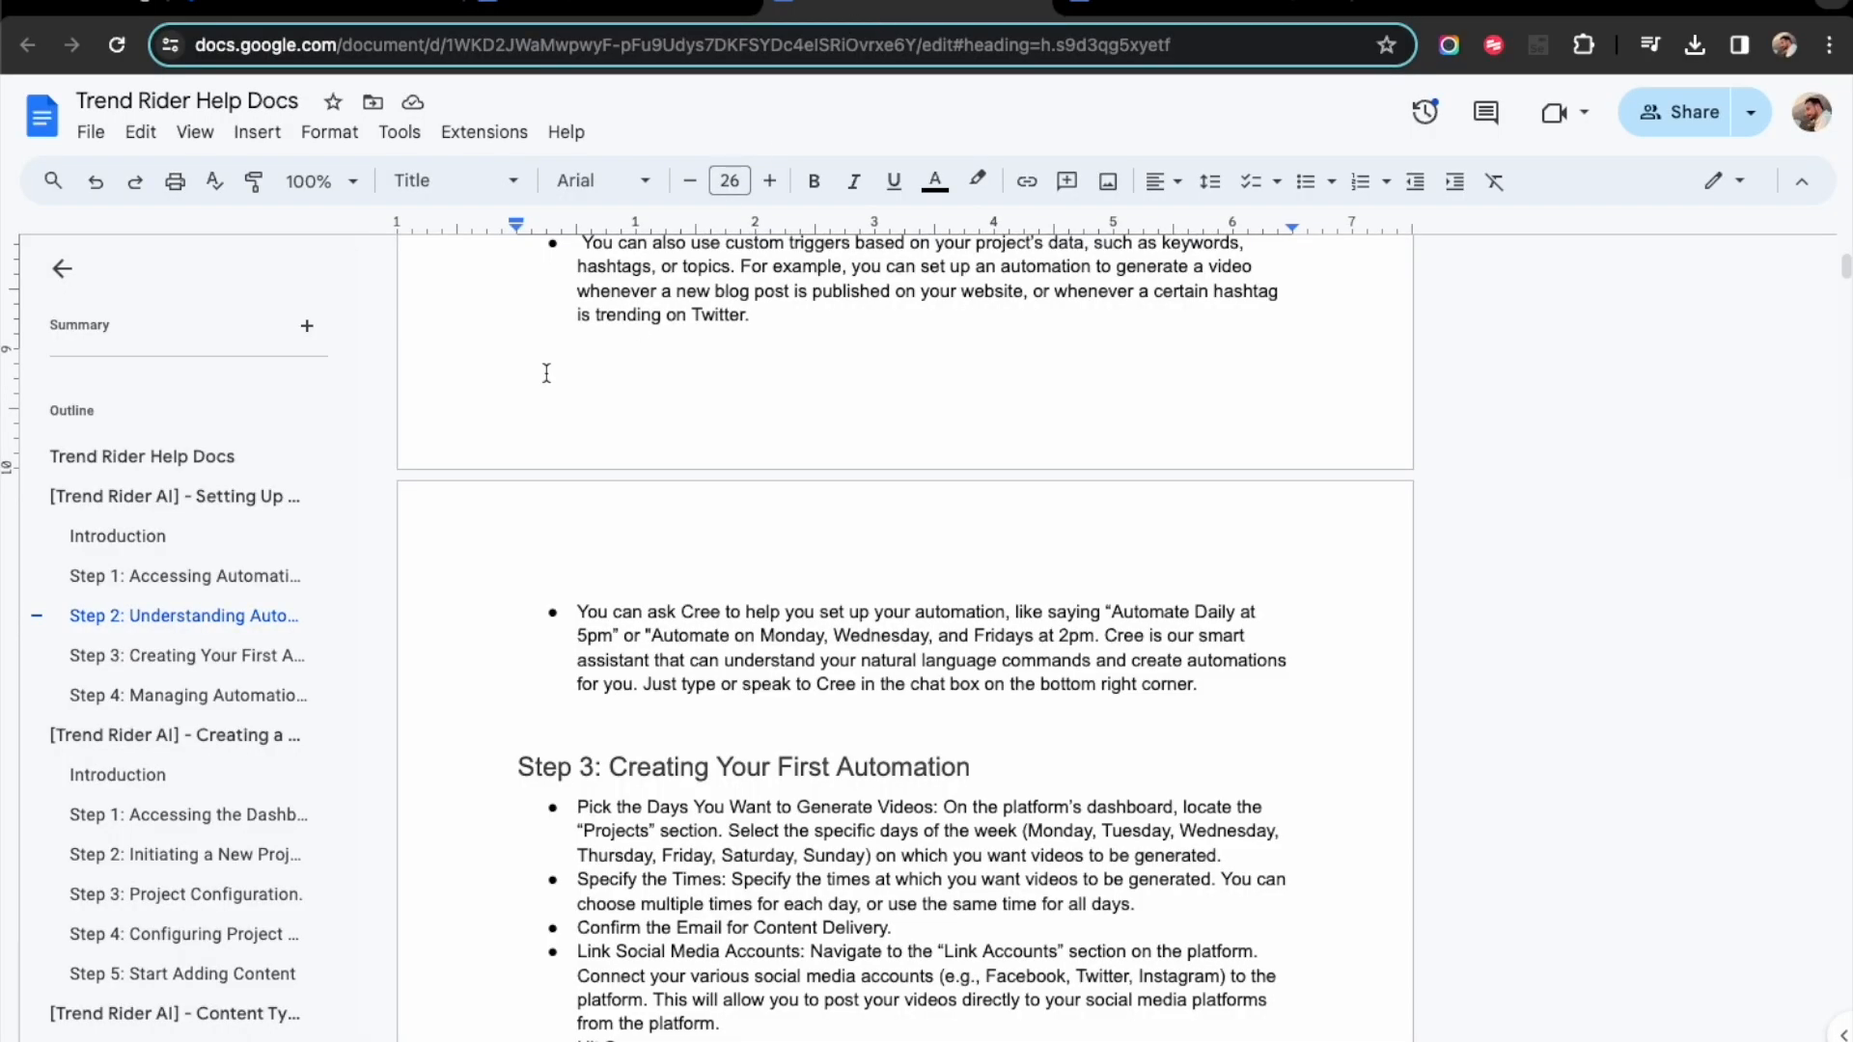
scroll(788, 440, "up", 15)
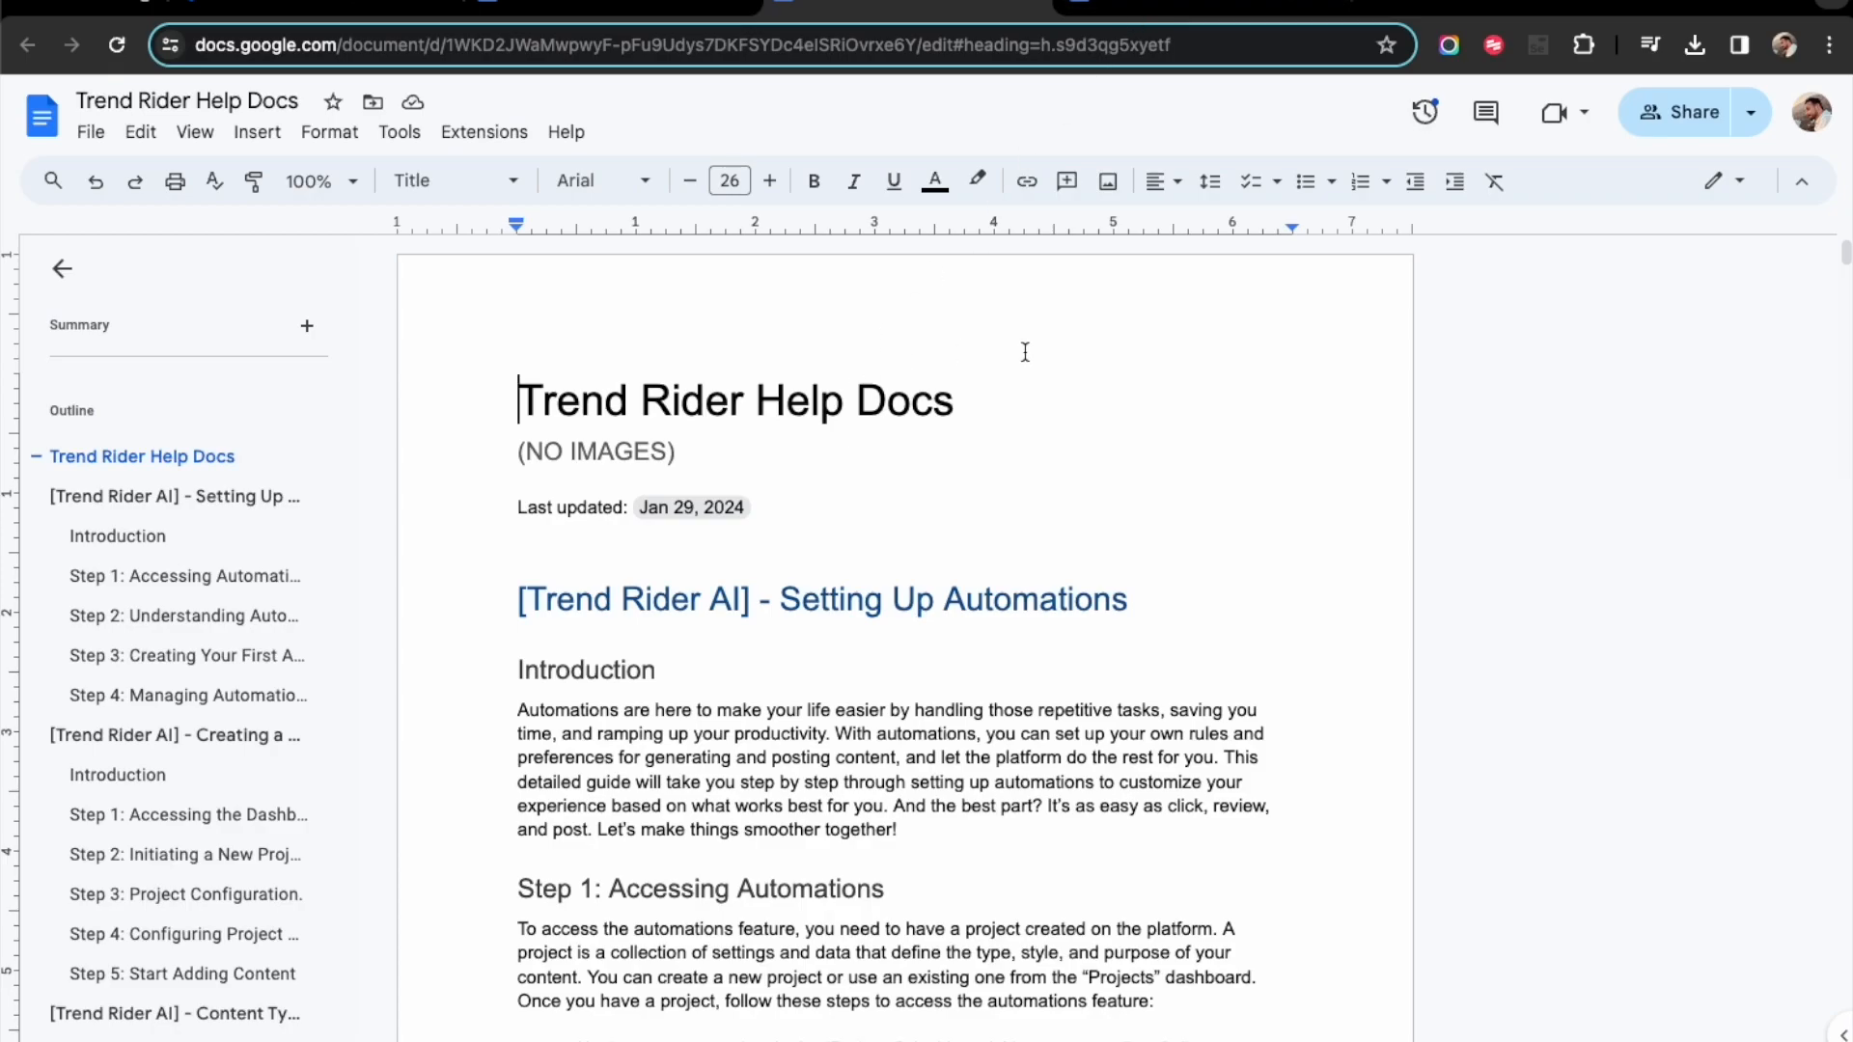
left_click(1243, 5)
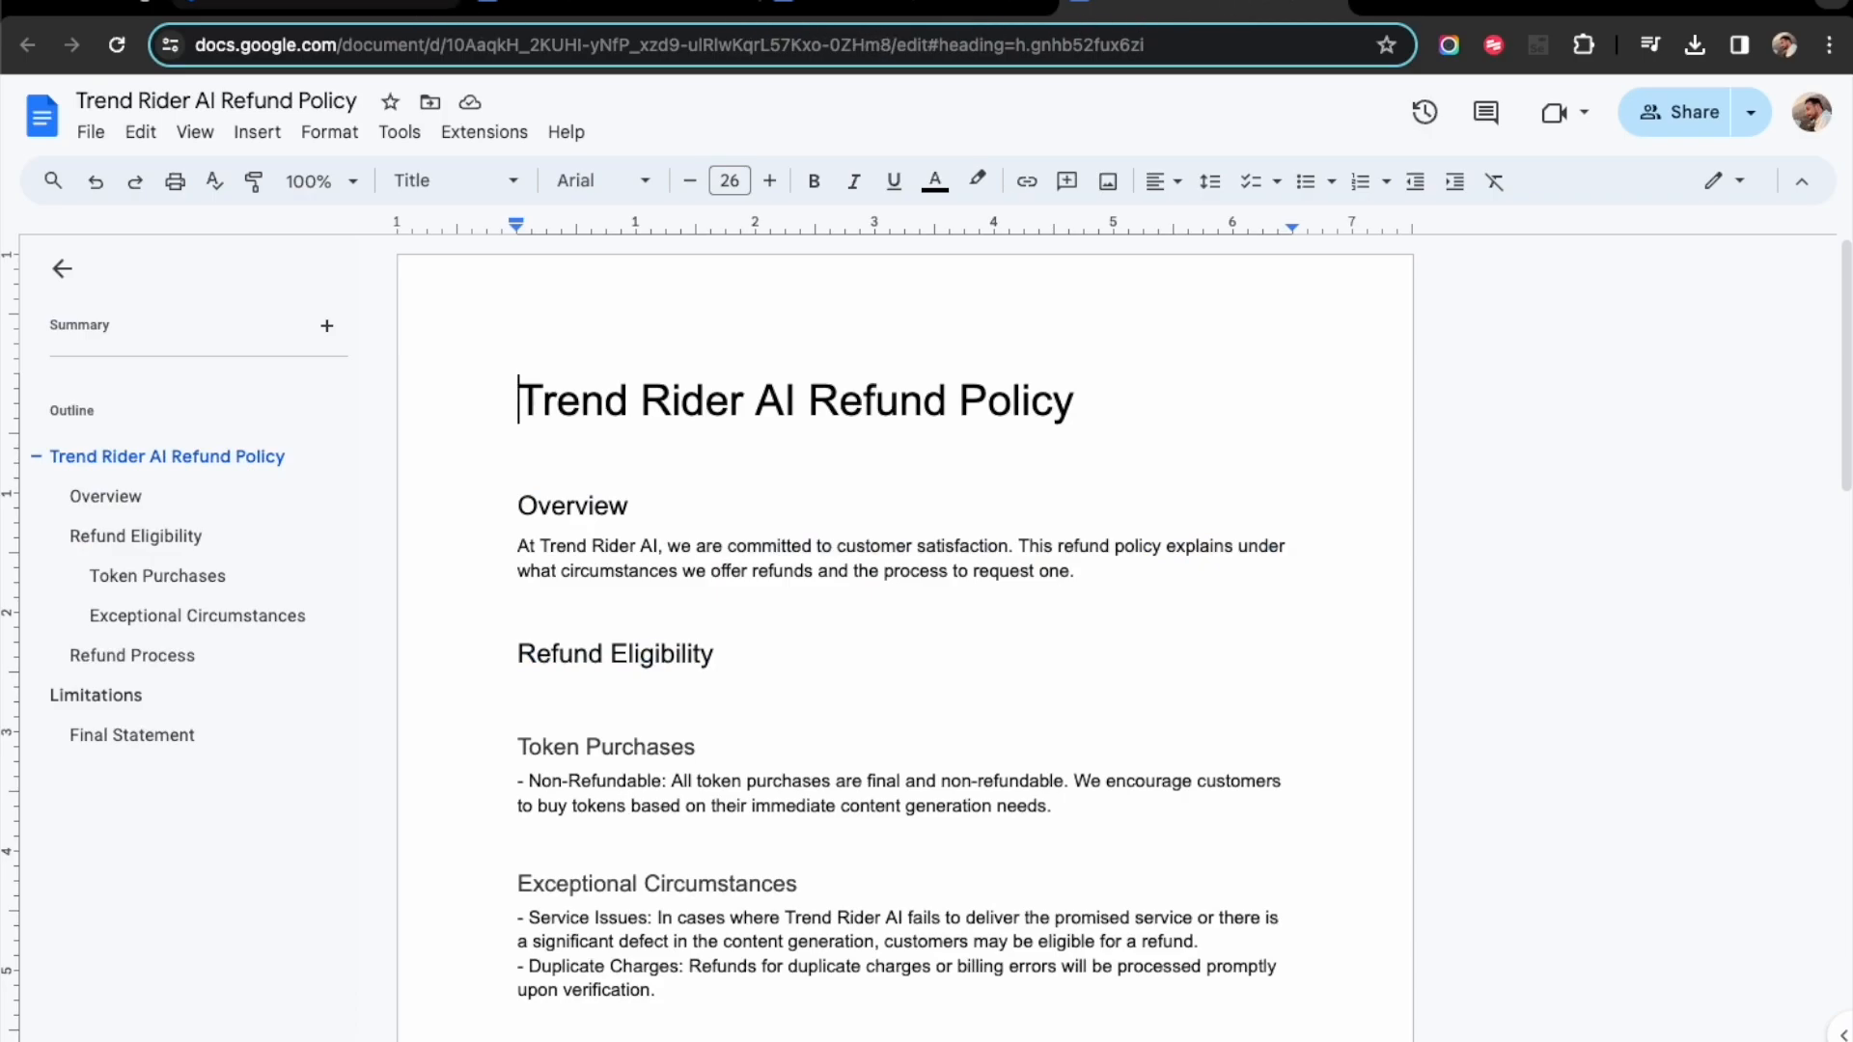
- Return to TrendRider and upload Trend Rider Help Docs.pdf and Trend Rider AI Refund Policy.pdf from Downloads as bot knowledge files
left_click(396, 8)
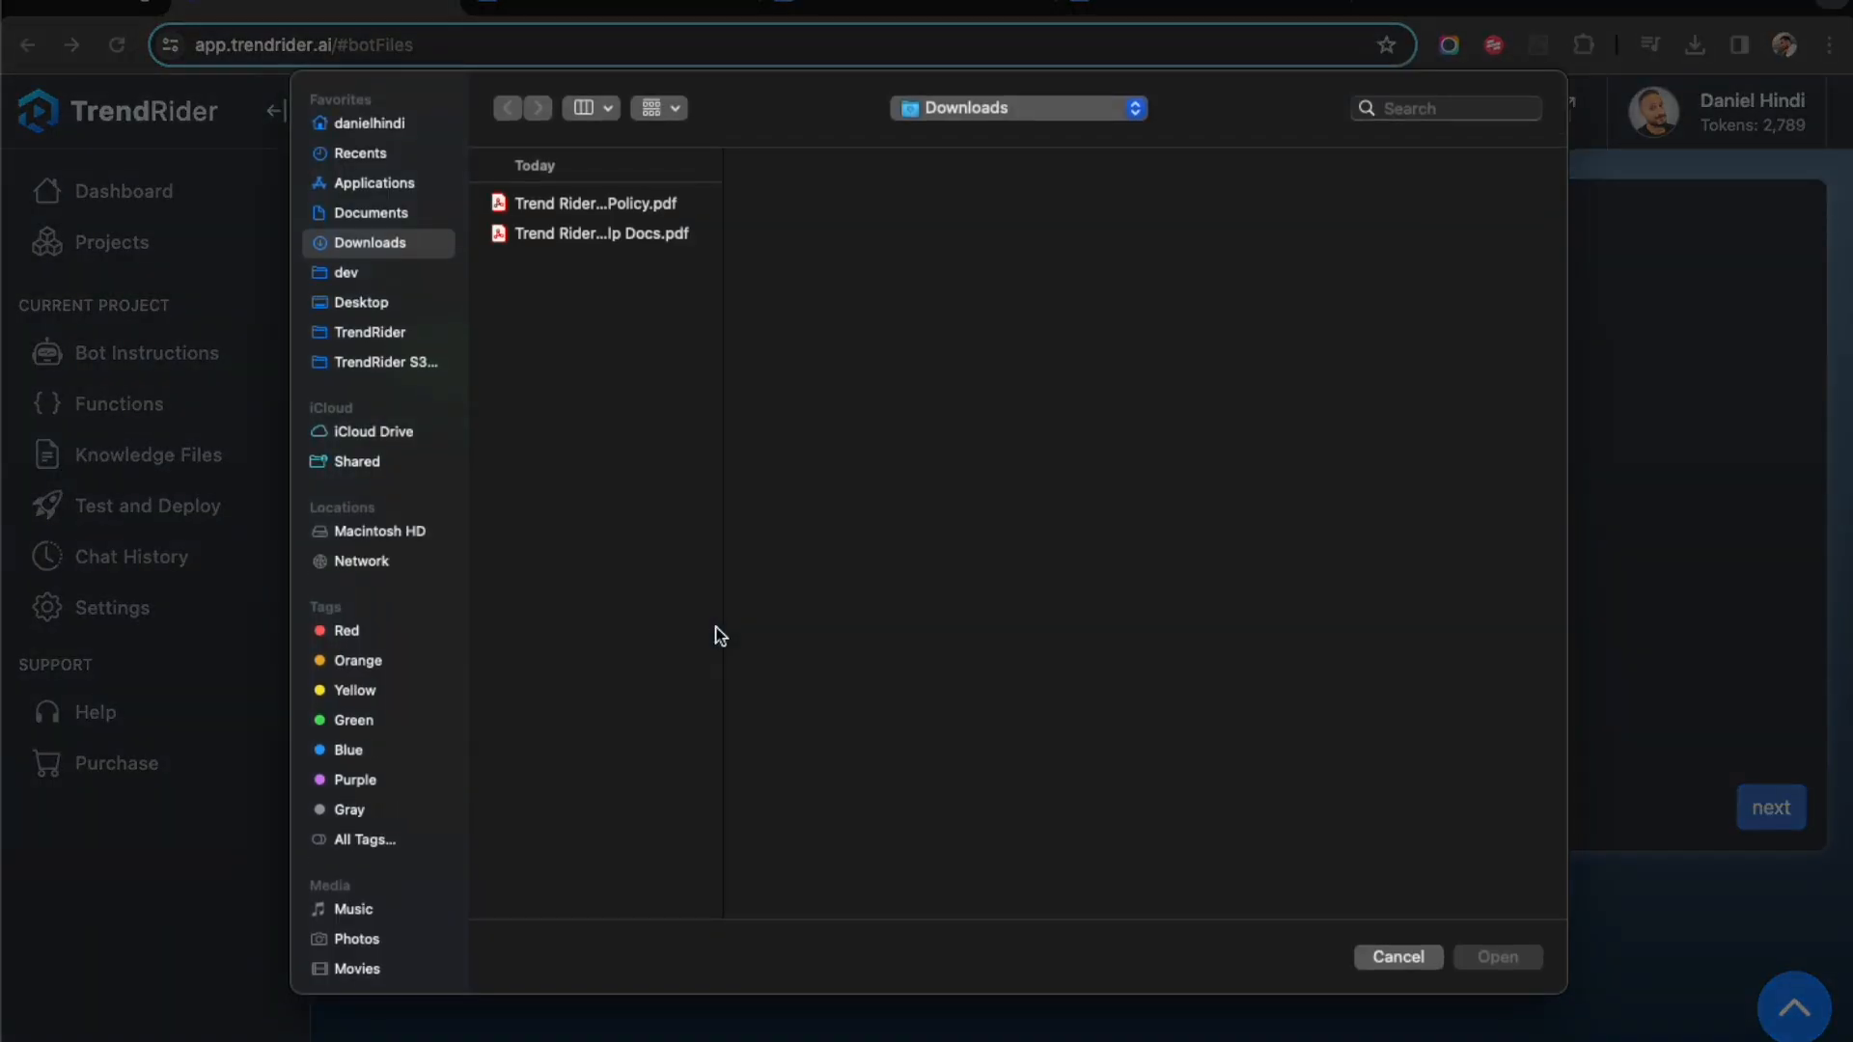
left_click(622, 276)
left_click_drag(621, 278, 538, 194)
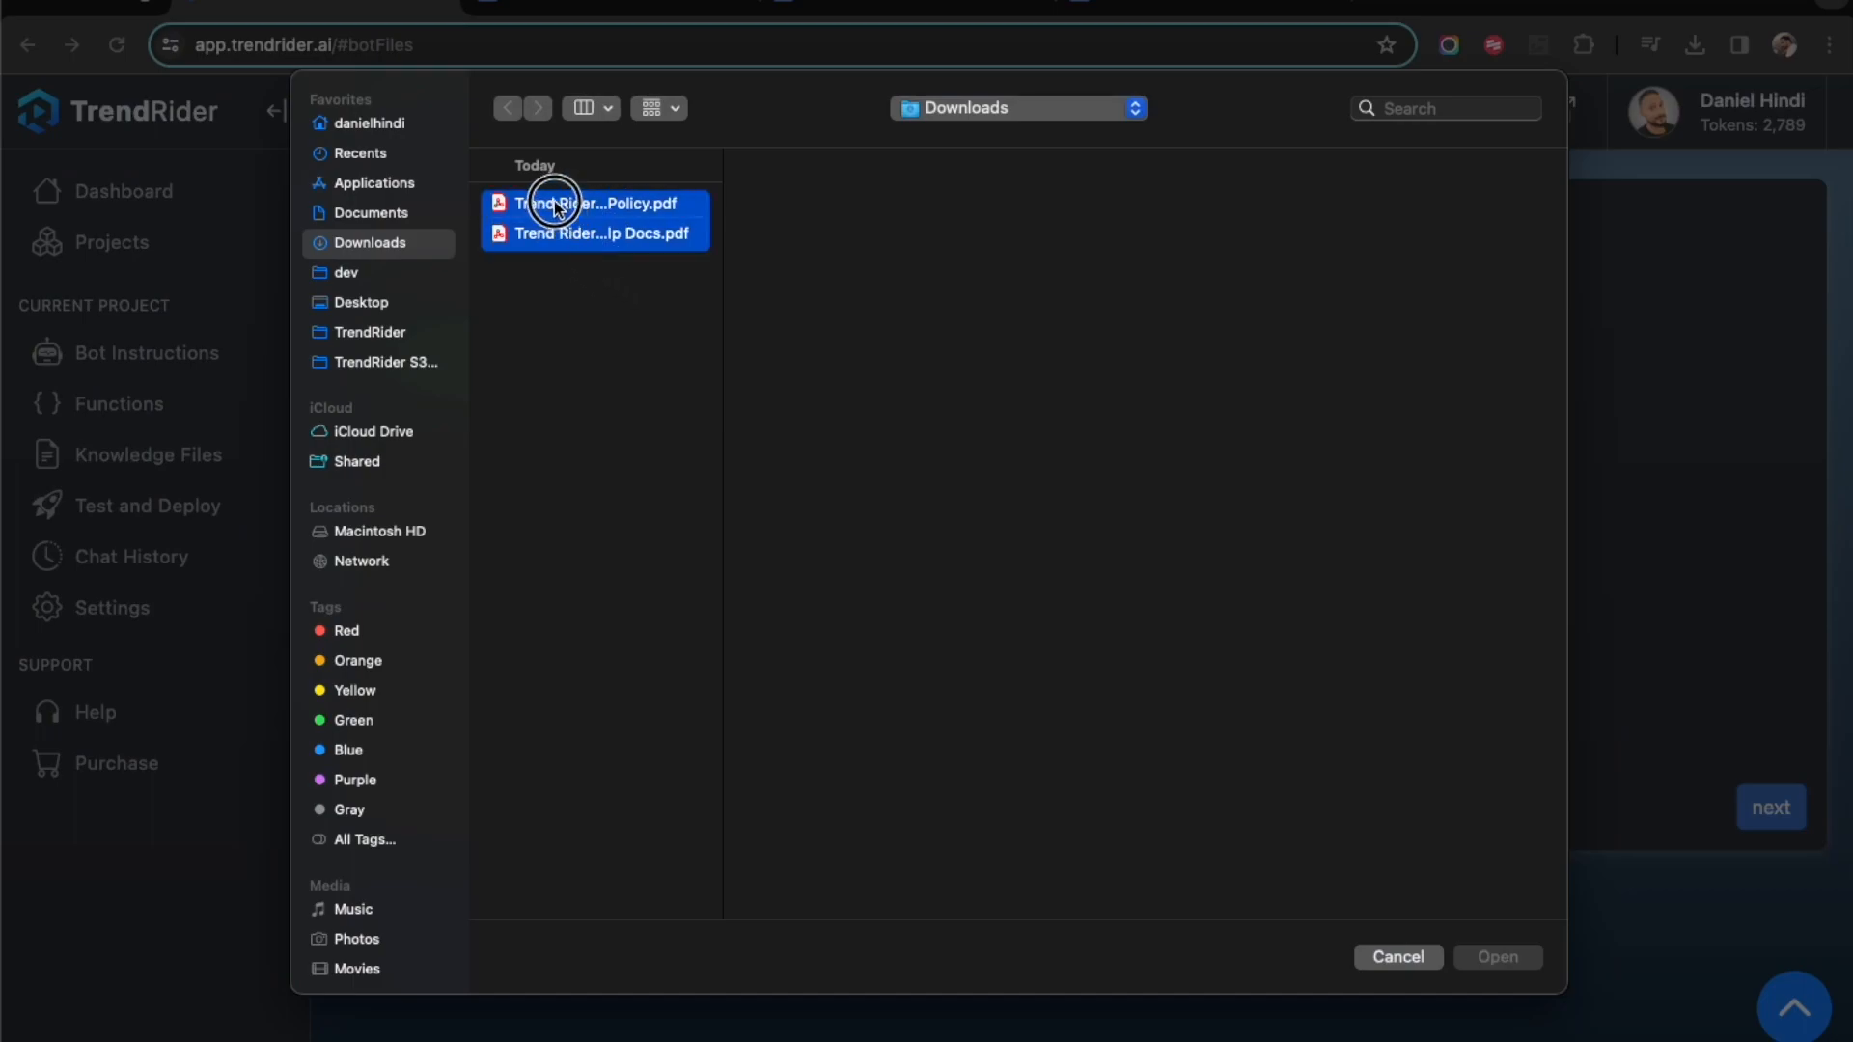
left_click(1497, 956)
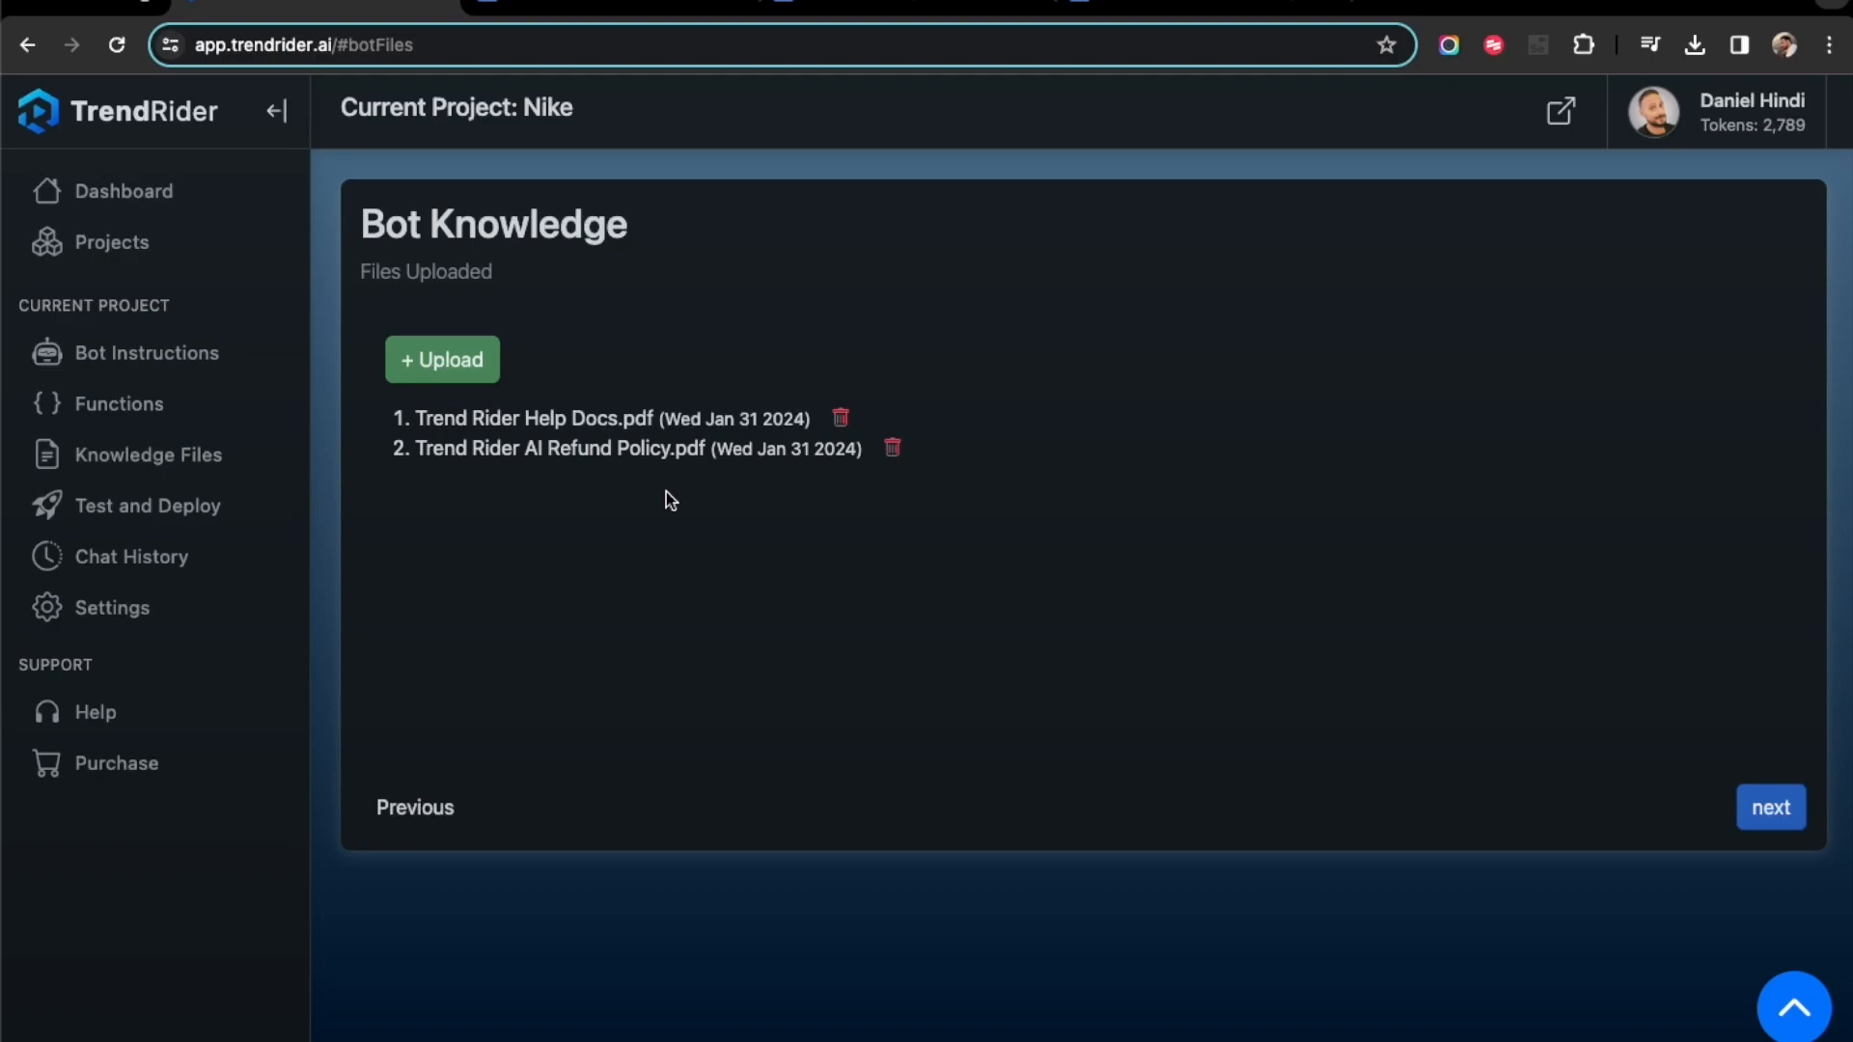
- Return to the Deploy AI Bot page, start a test chat with the bot and check its welcome message
left_click(188, 510)
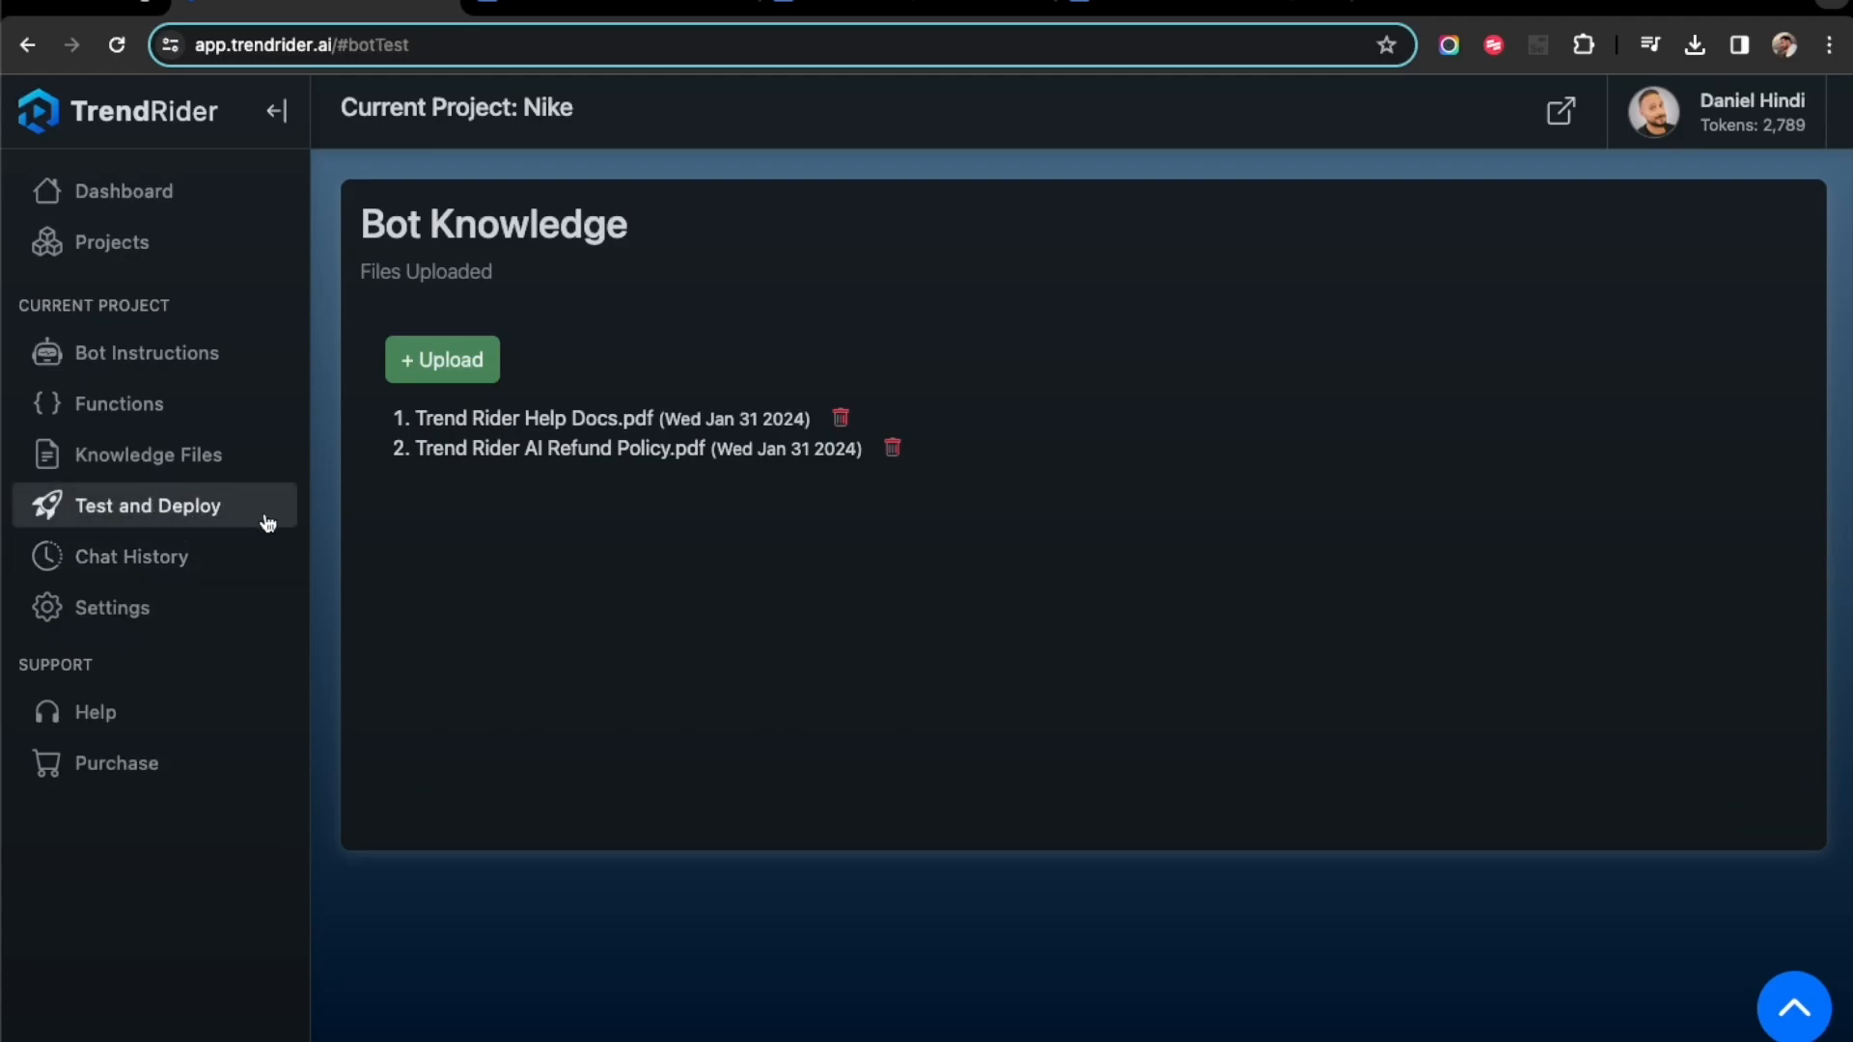
scroll(939, 525, "down", 3)
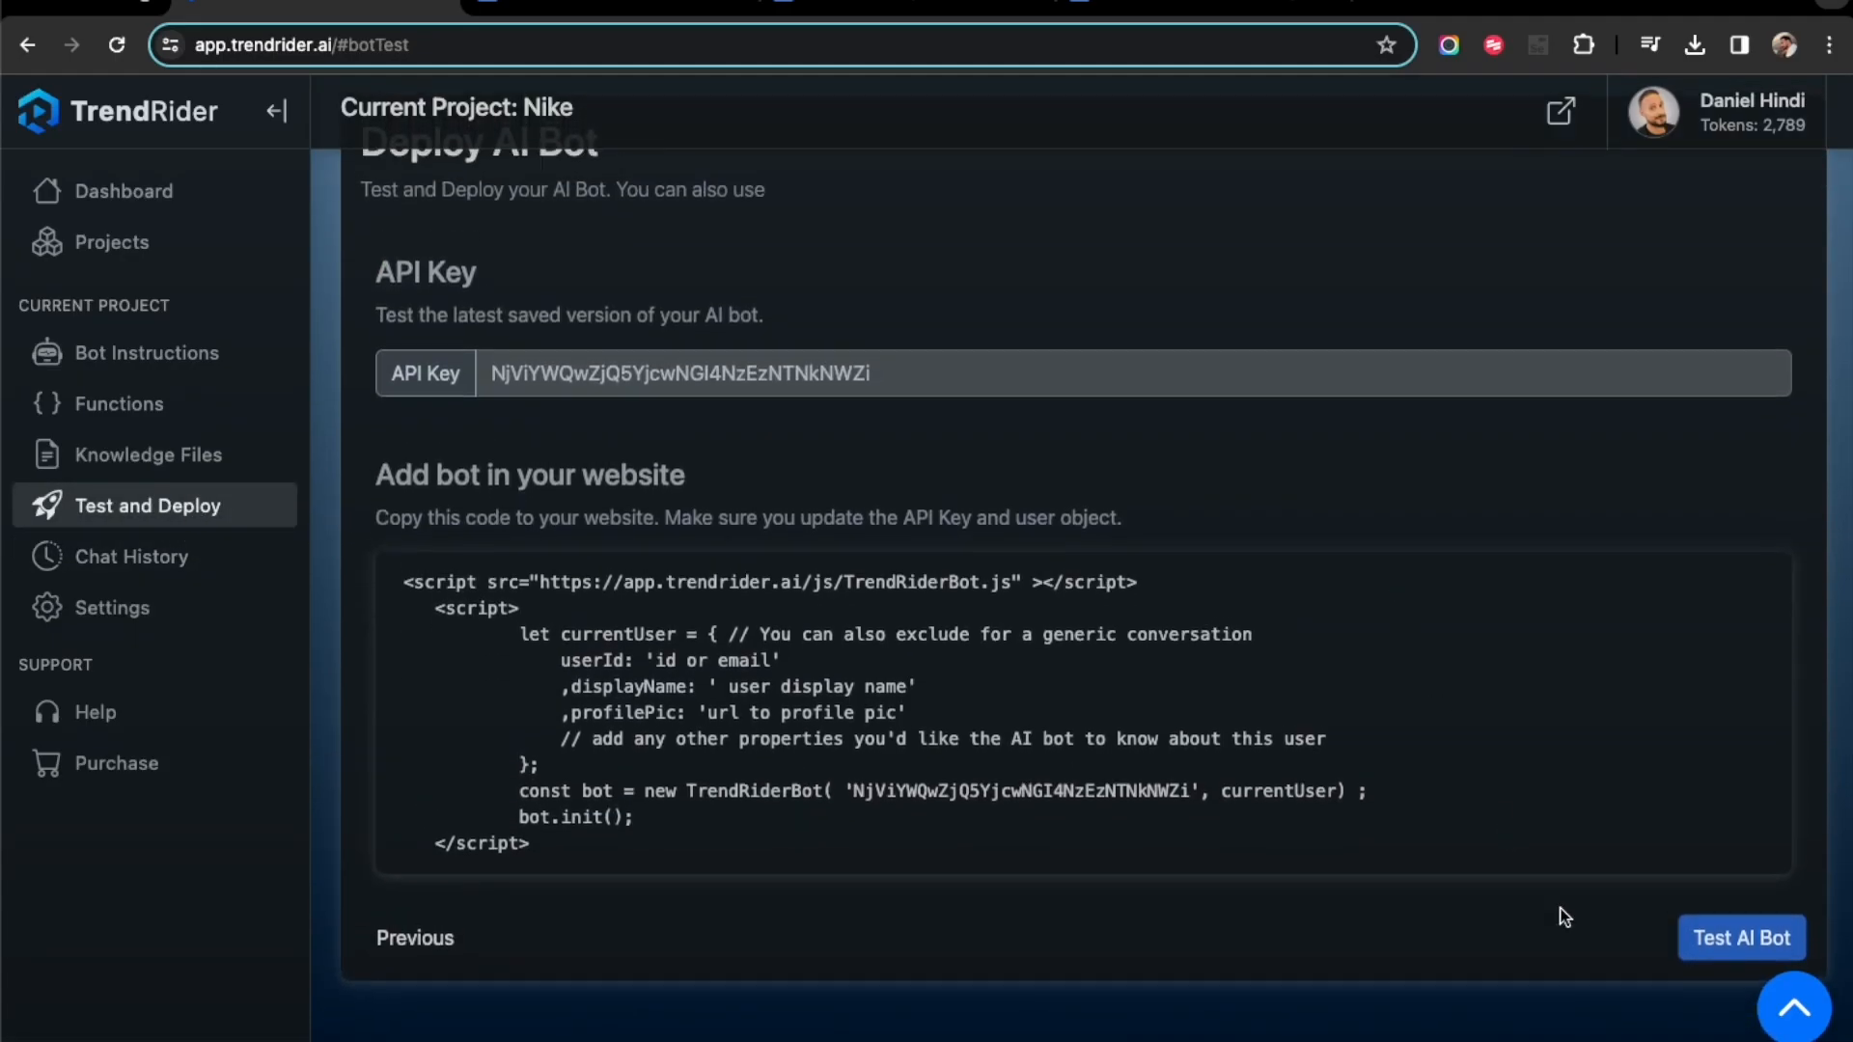
left_click(1718, 940)
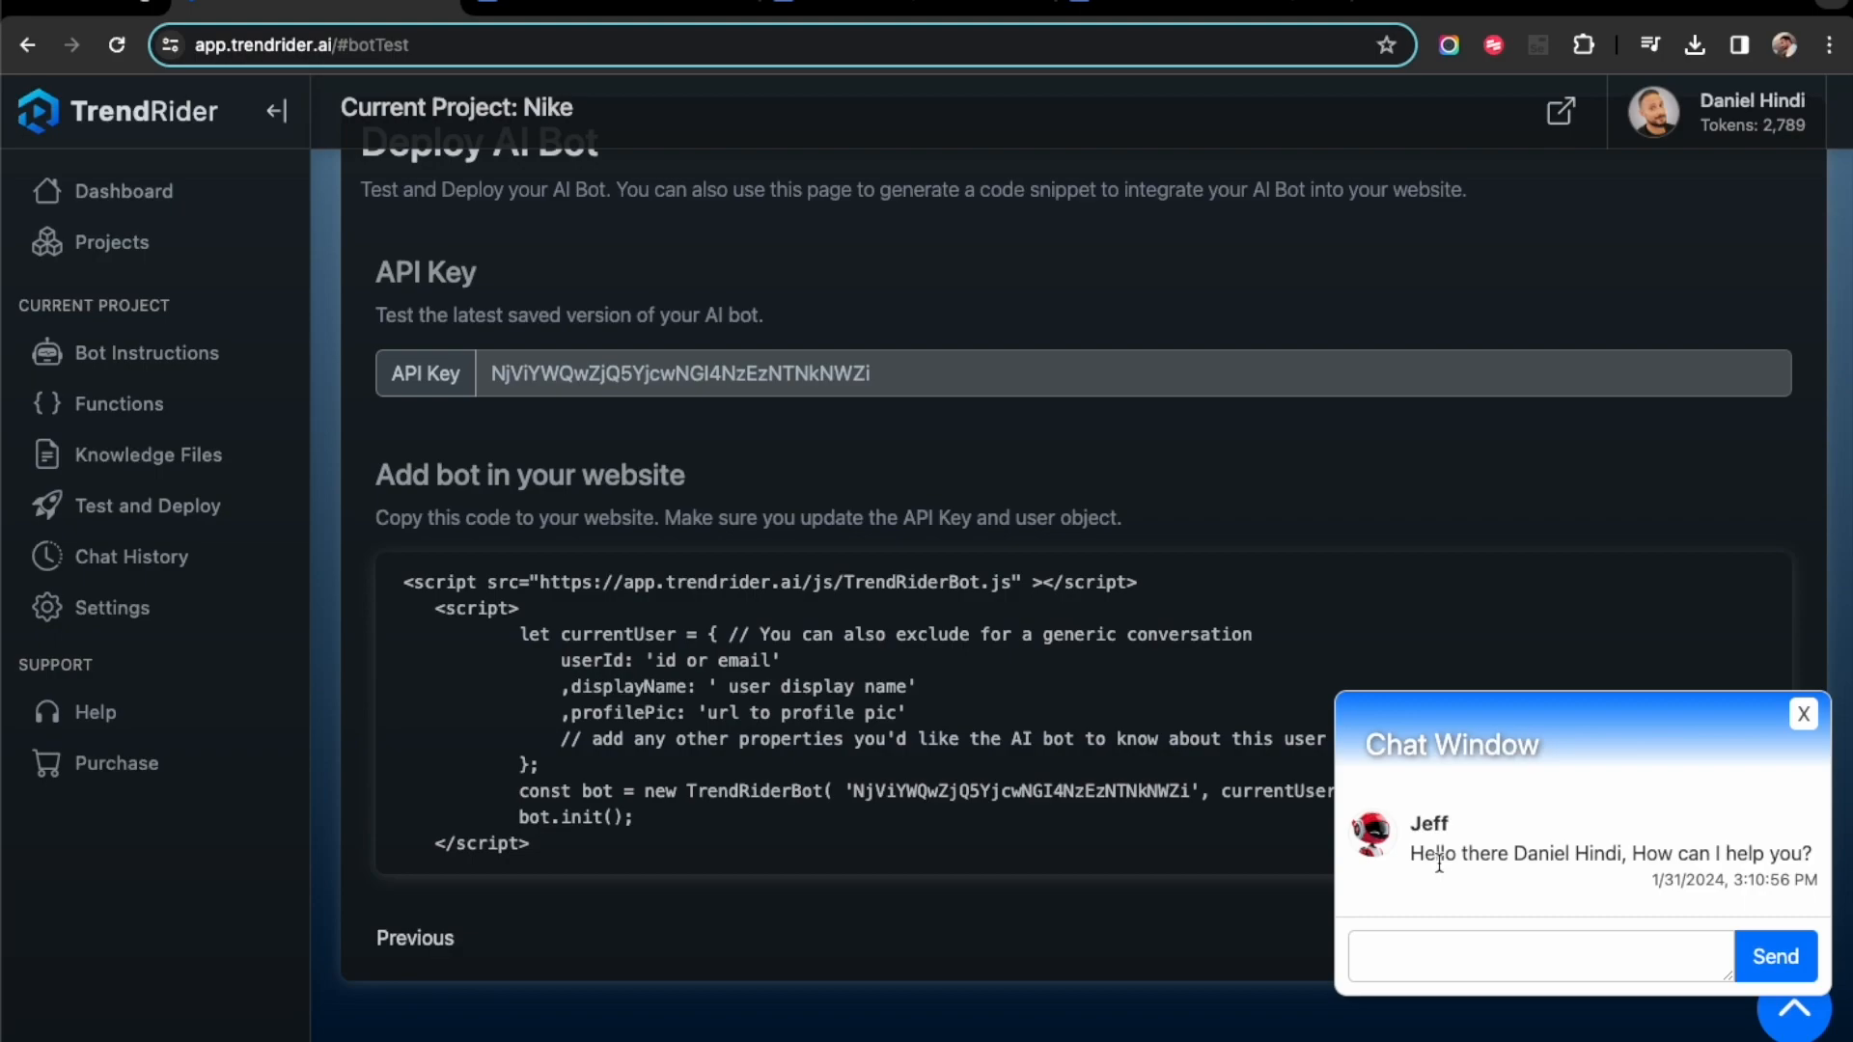
left_click_drag(1536, 855, 1673, 855)
- Send the bot the test message "I'm an investor and I'd like to buy your company. Can you send an email to your boss?"
left_click(1558, 957)
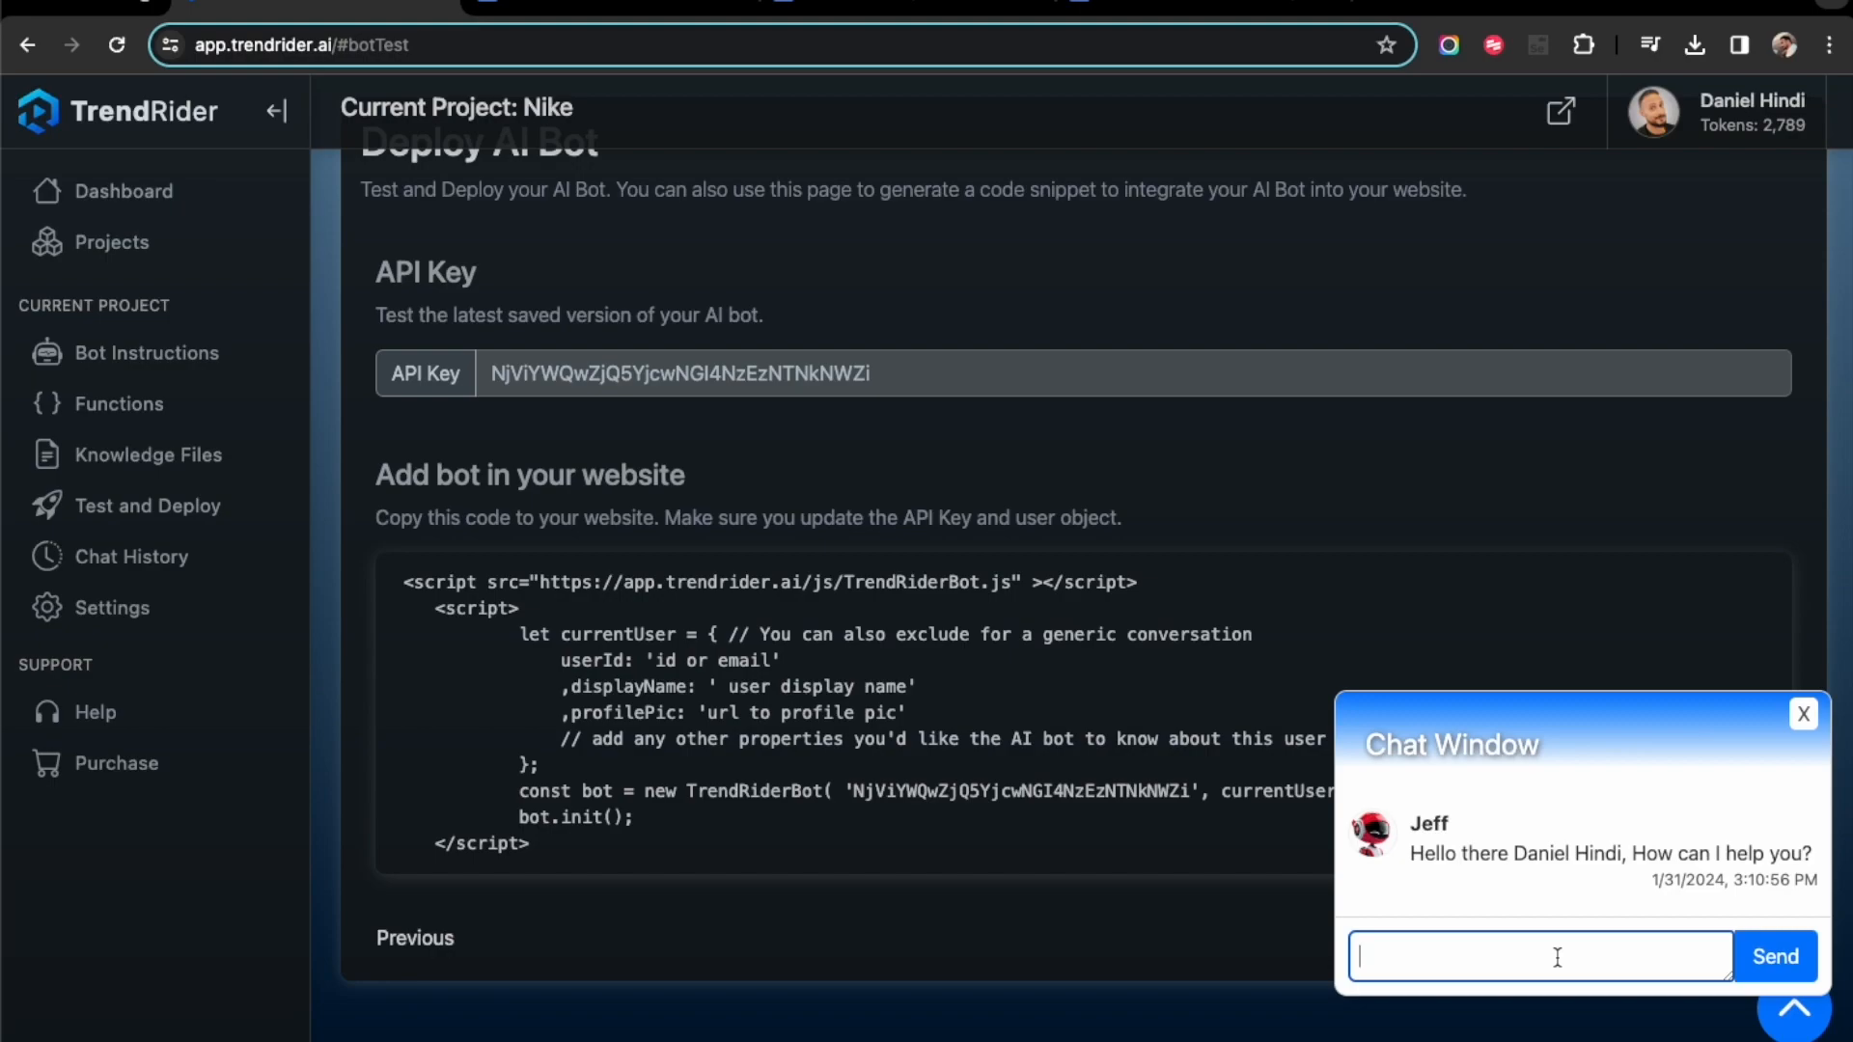
type("I'm")
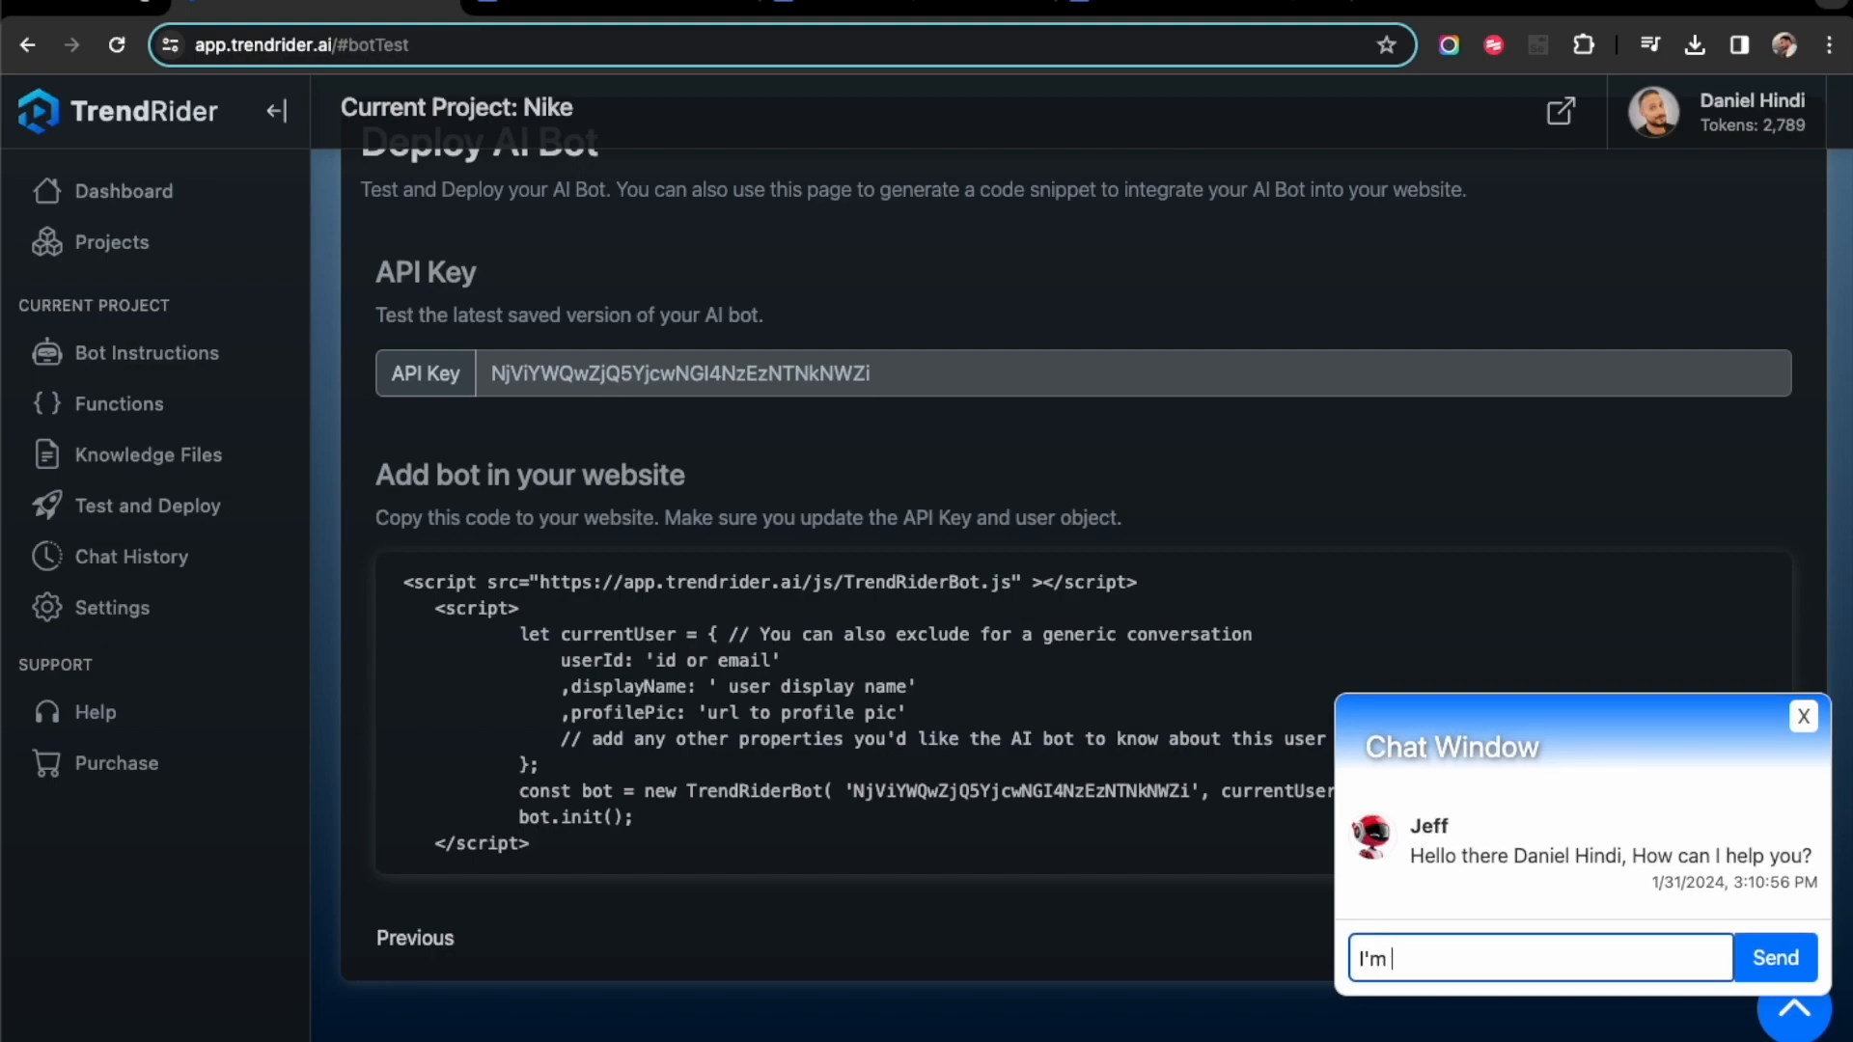
type(" an investor and I'd lik")
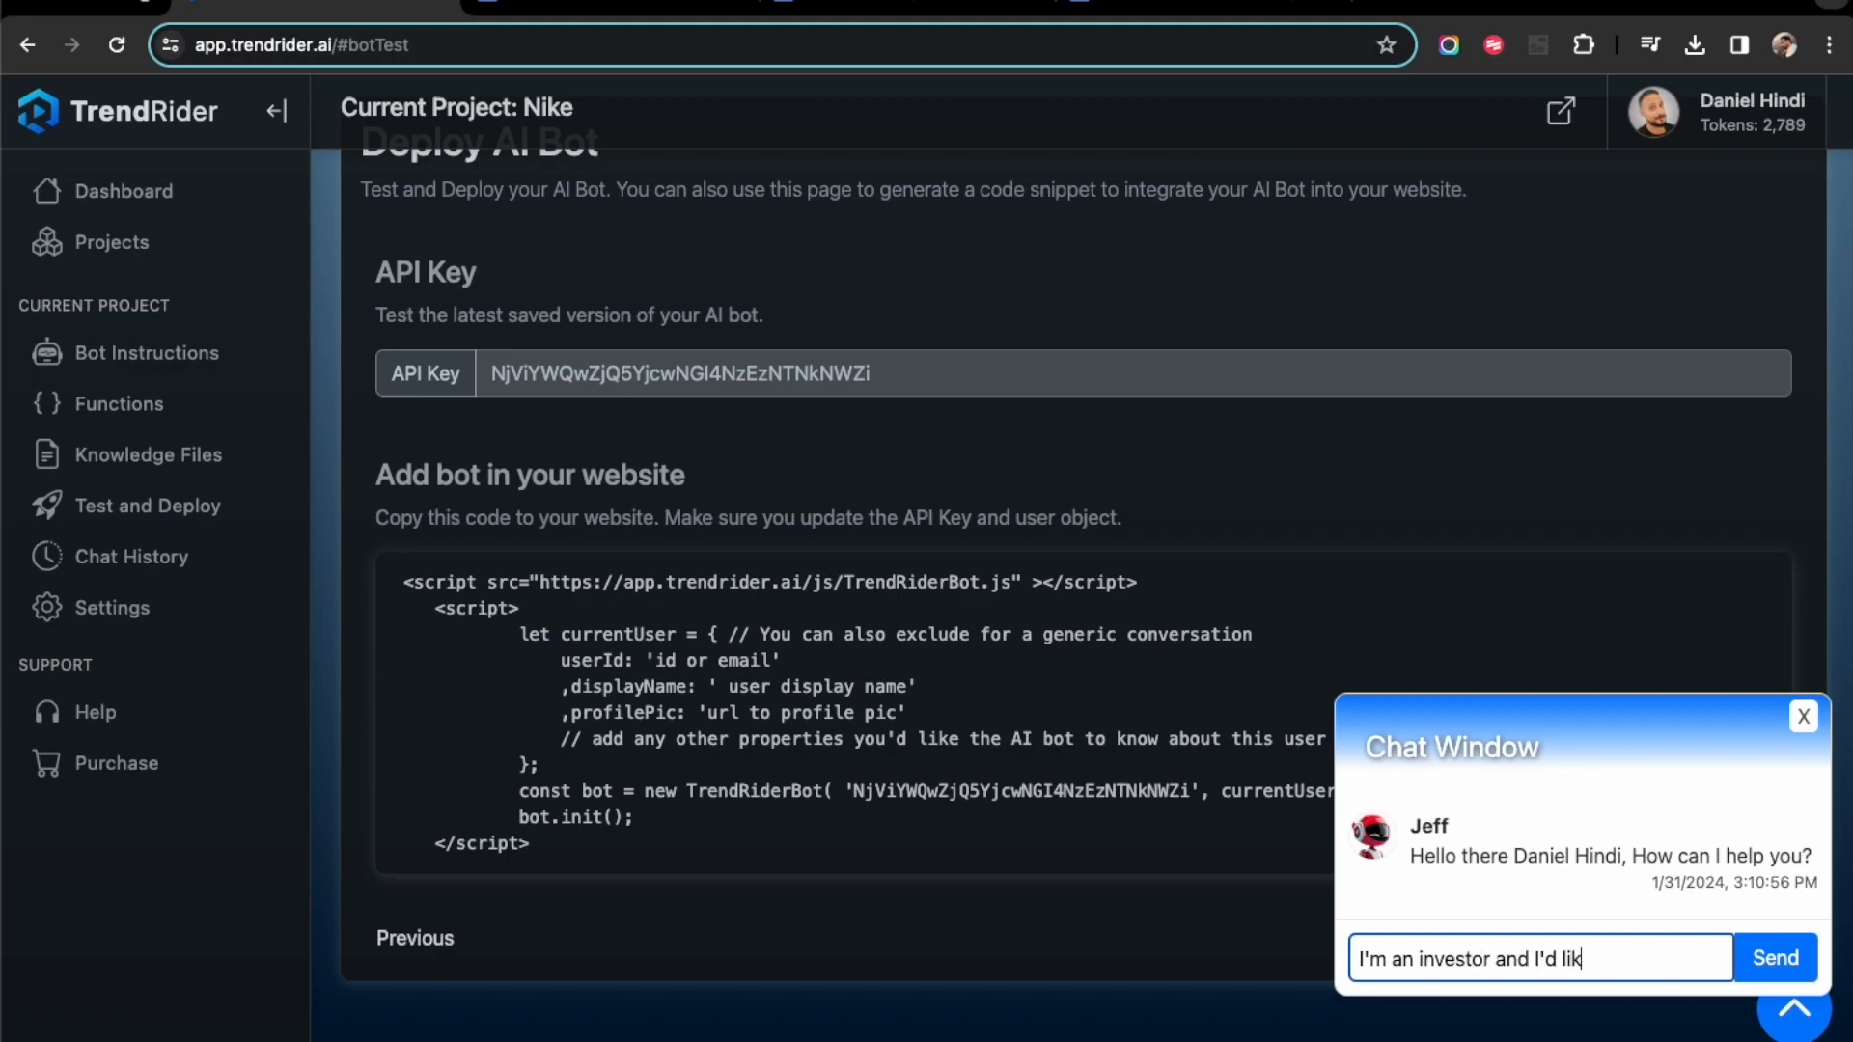
type("e to buy your com")
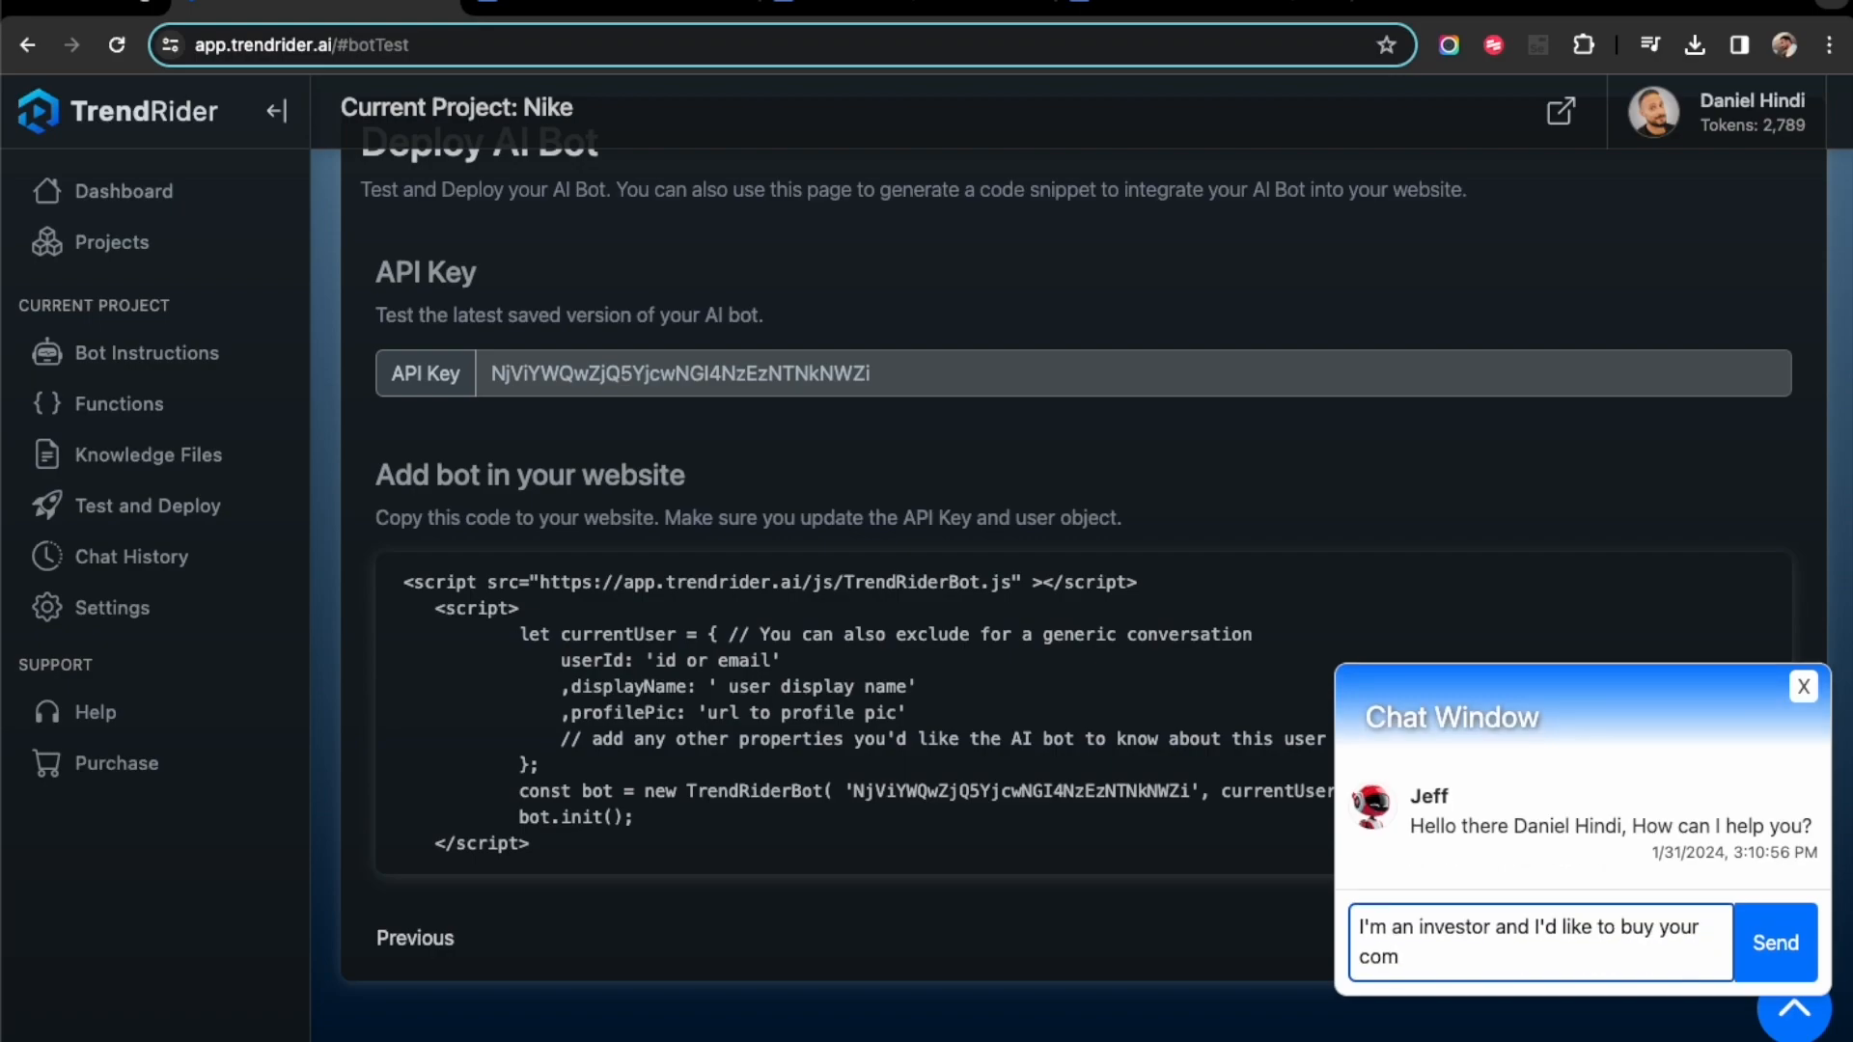
type("pany. Can you send an email ")
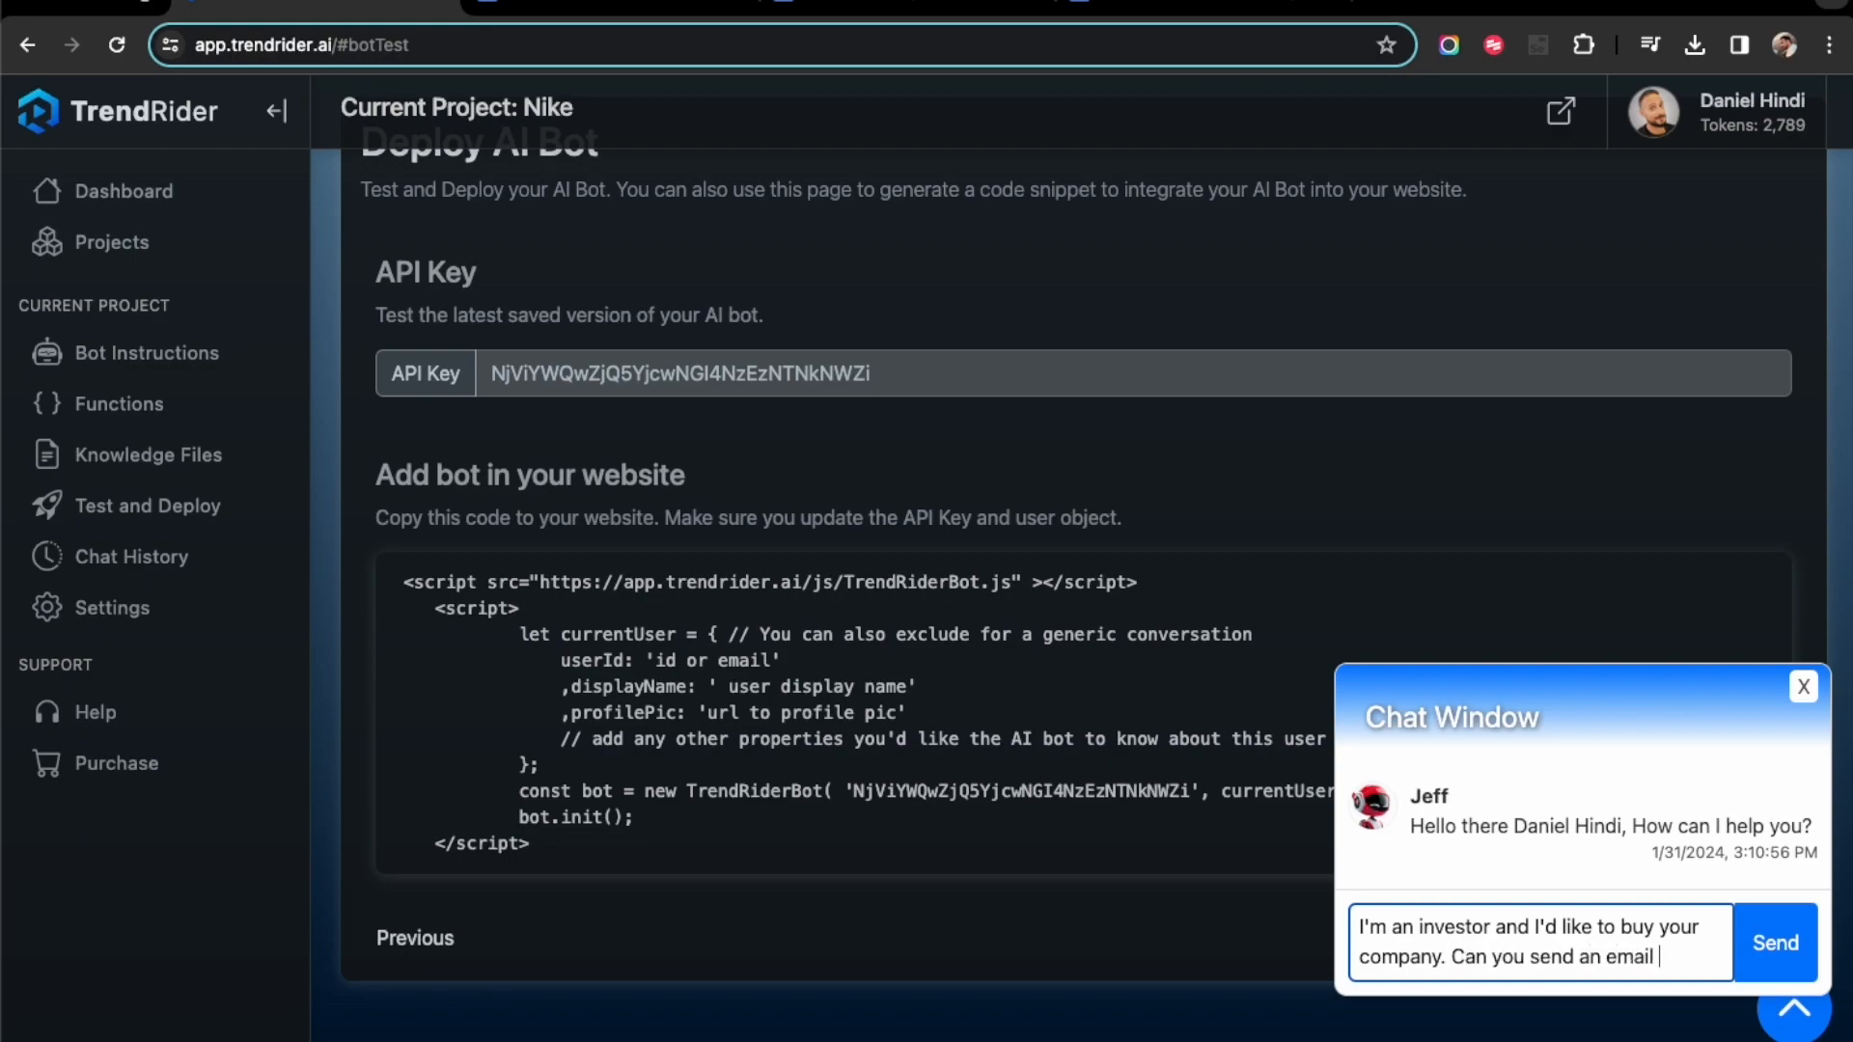
type("to your boss?")
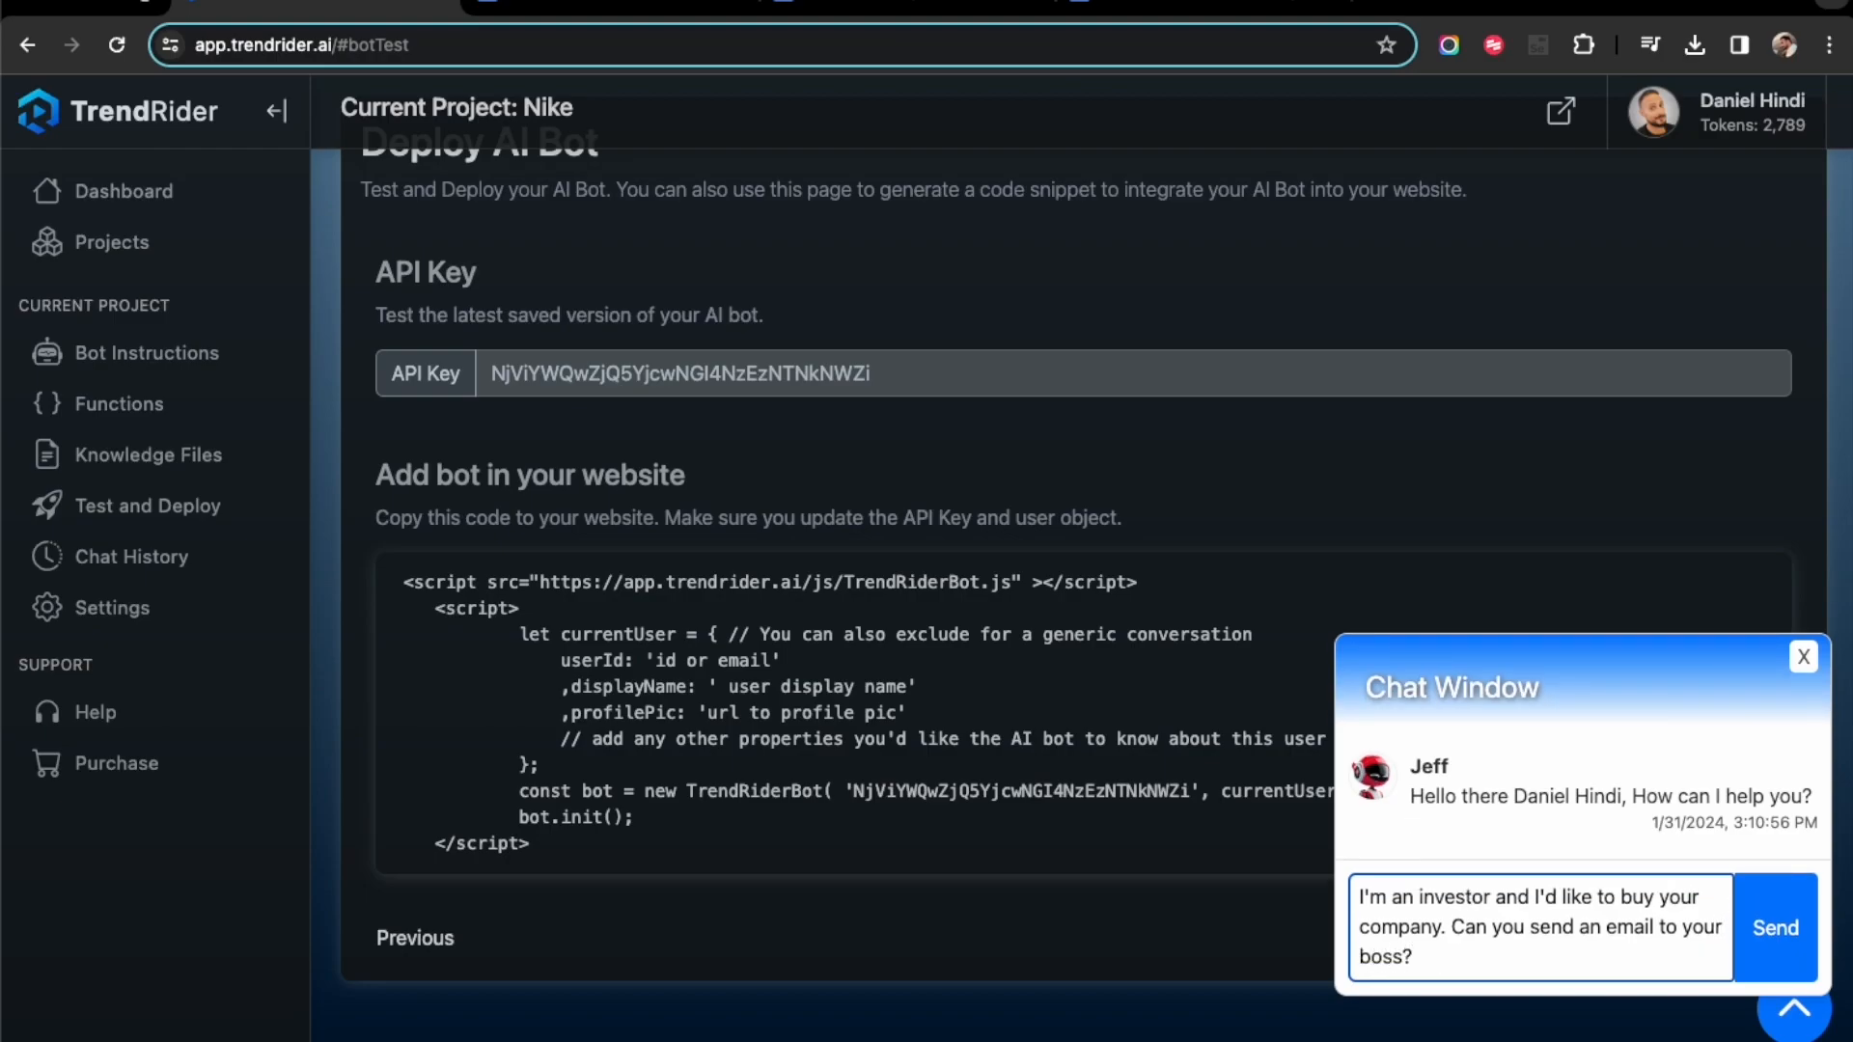
key("Return")
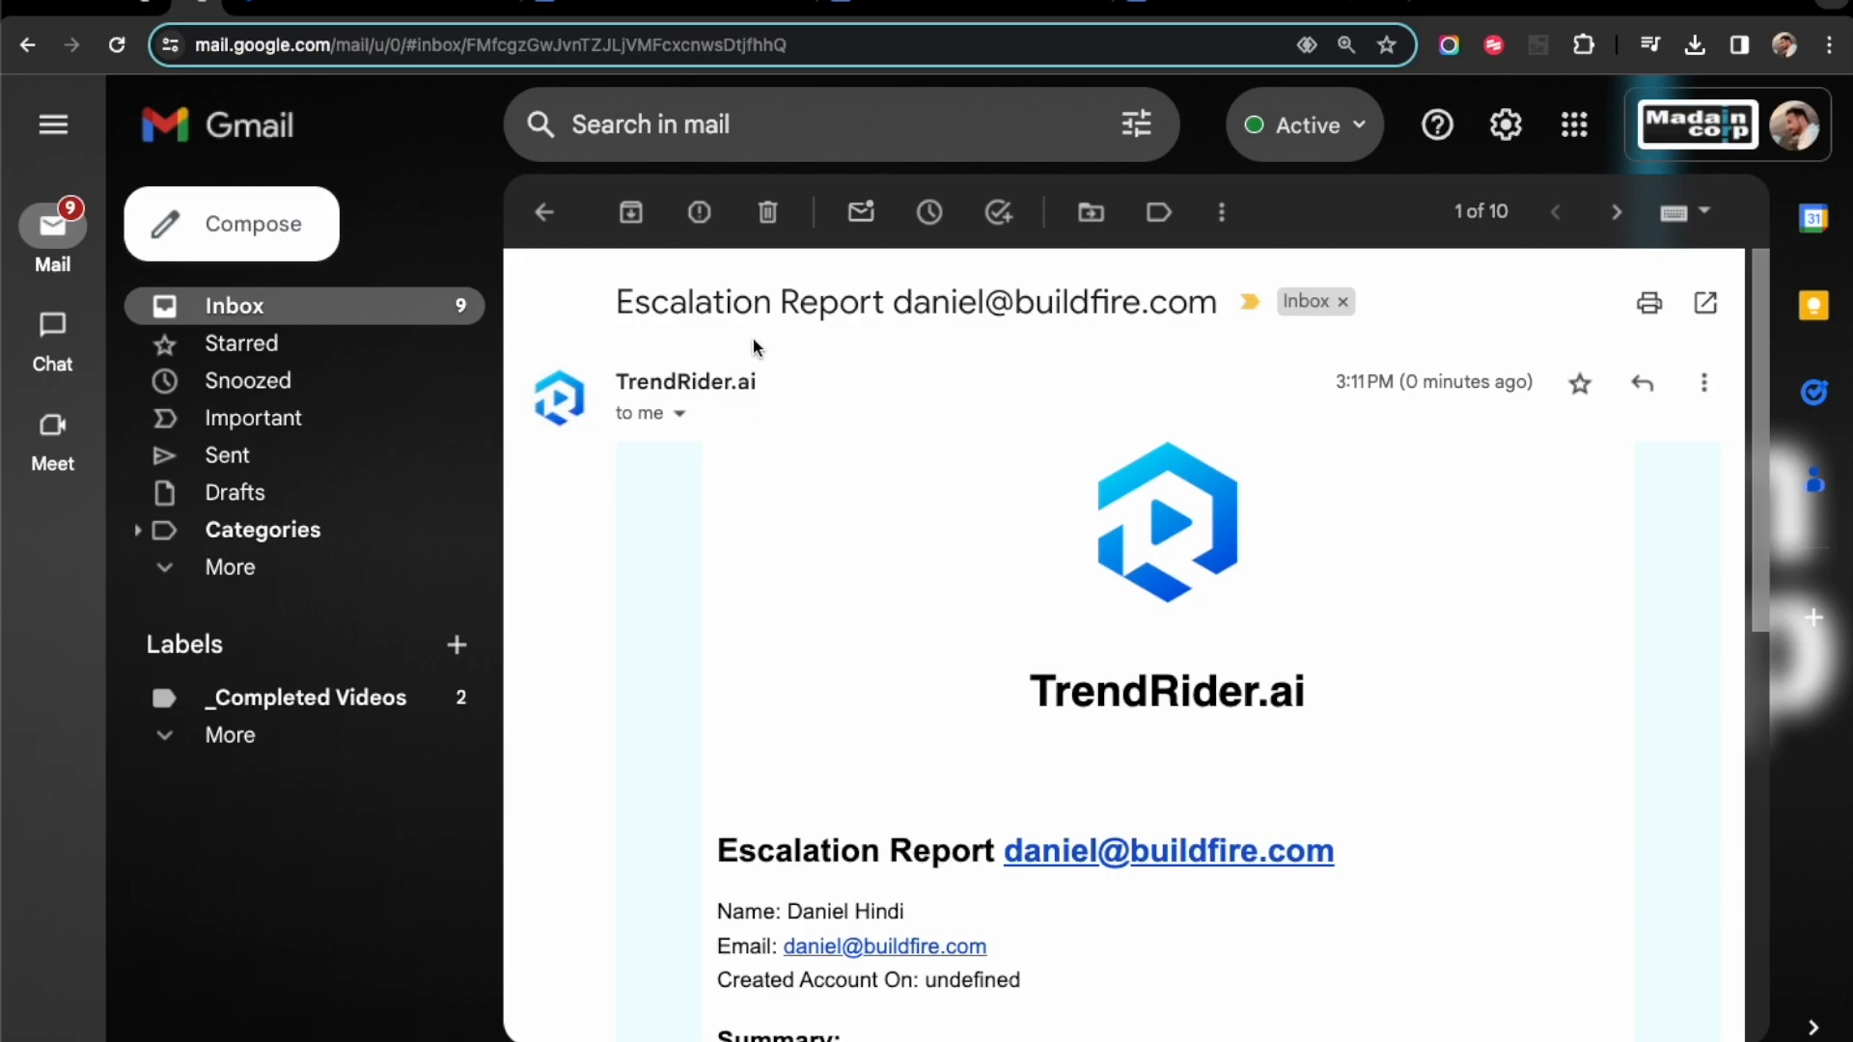
- Review the Escalation Report email from TrendRider.ai in Gmail, including its summary and messages, and return to the TrendRider test chat
scroll(847, 840, "down", 3)
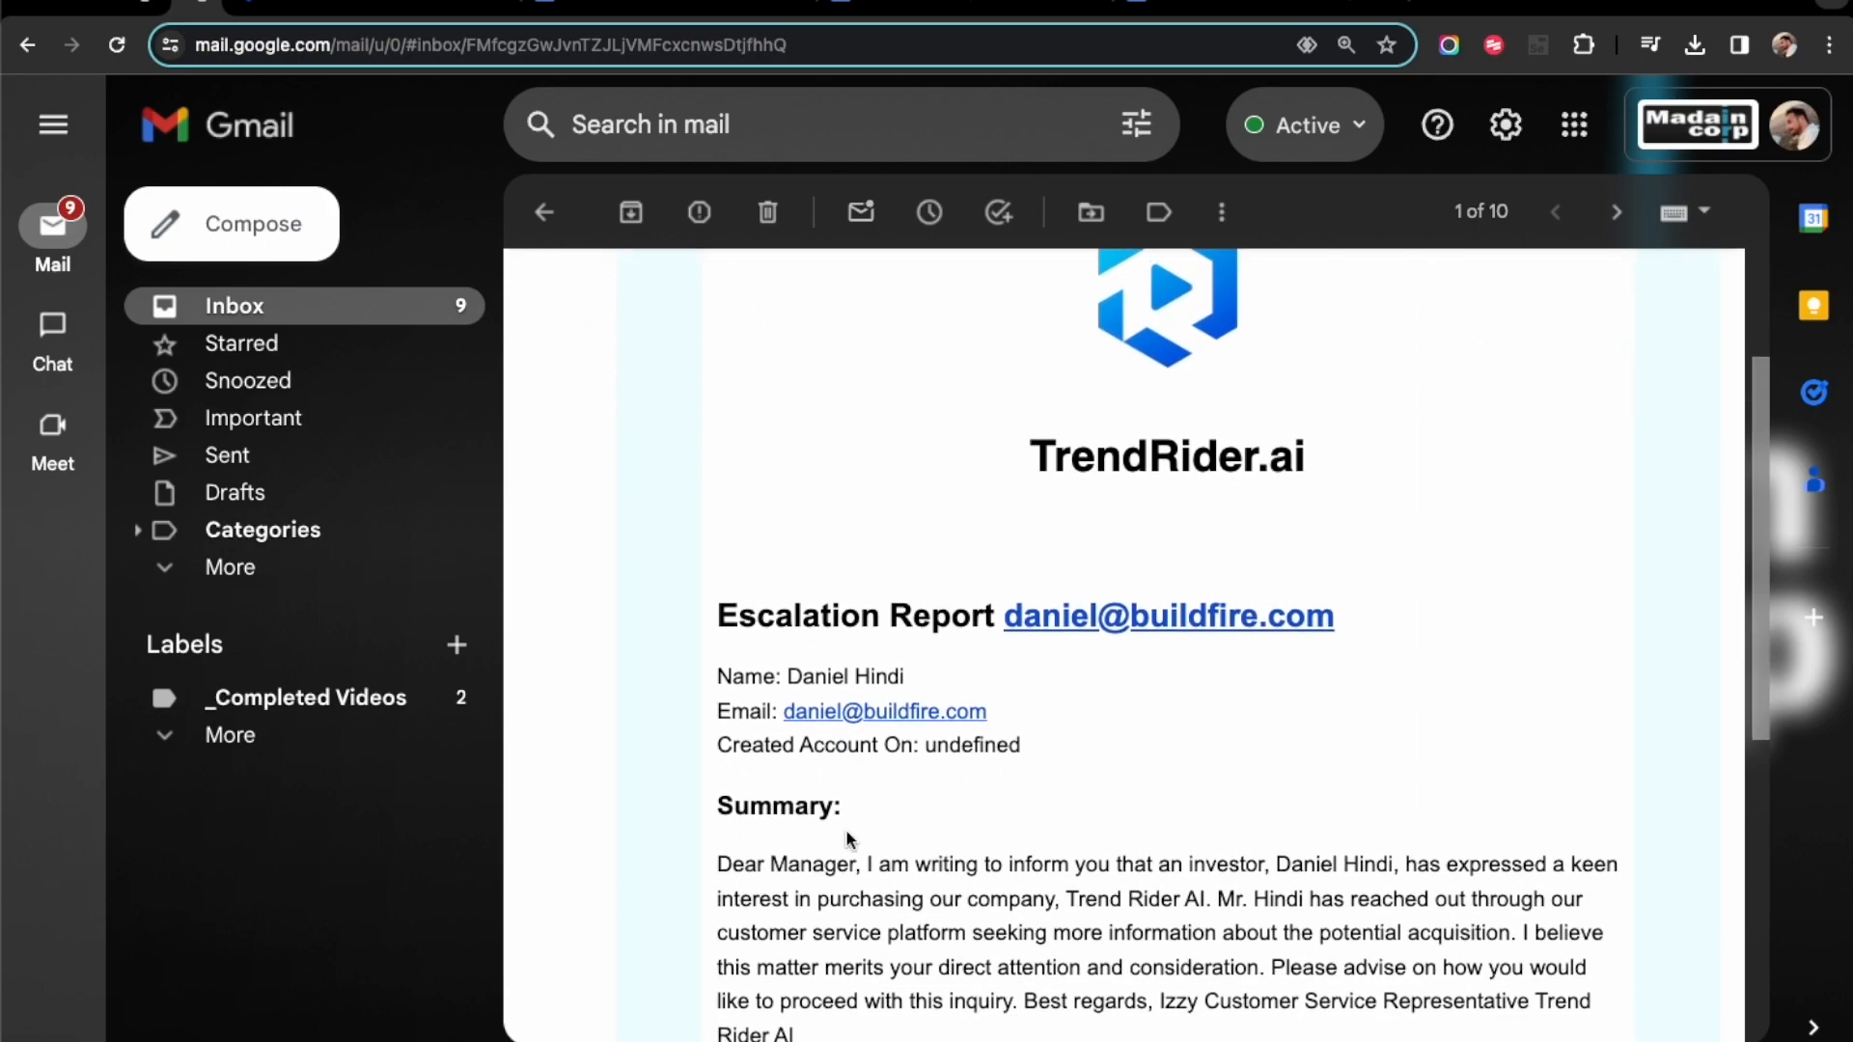
scroll(846, 830, "down", 2)
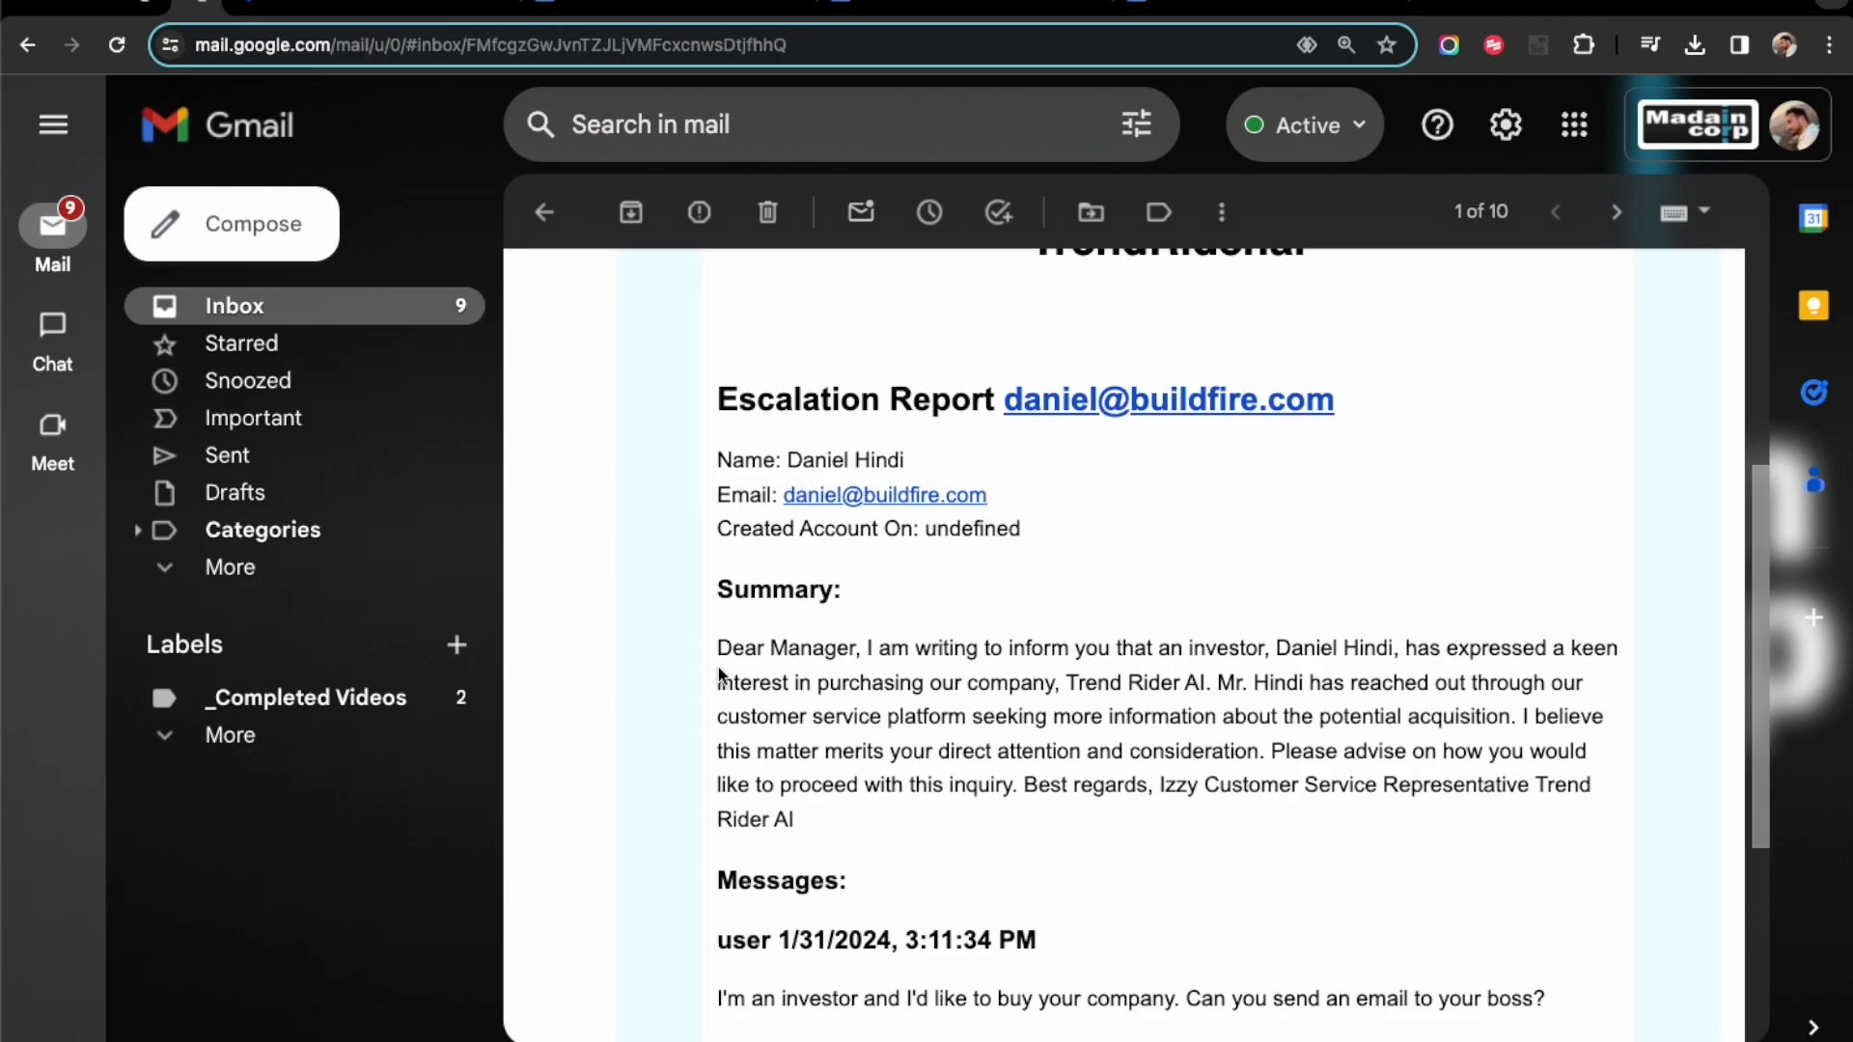
scroll(691, 714, "down", 1)
scroll(691, 714, "down", 2)
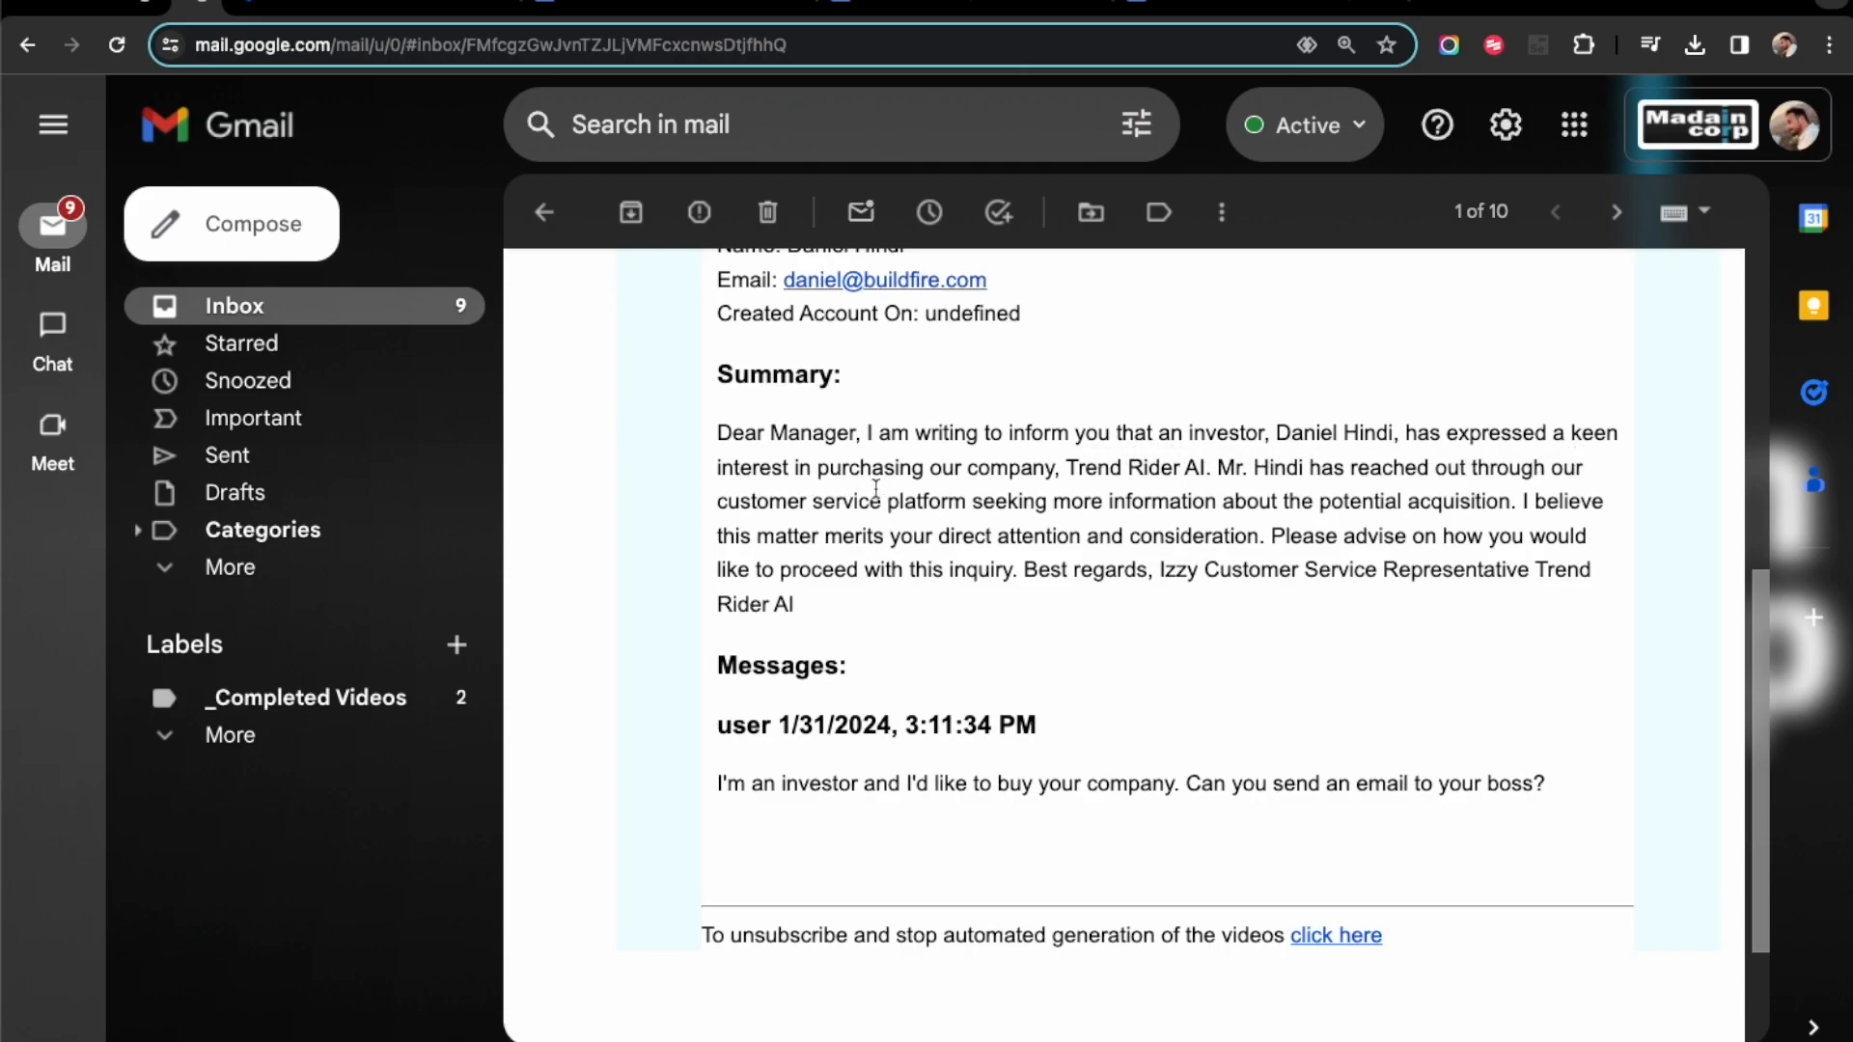
left_click_drag(1066, 467, 1136, 600)
scroll(1073, 612, "down", 2)
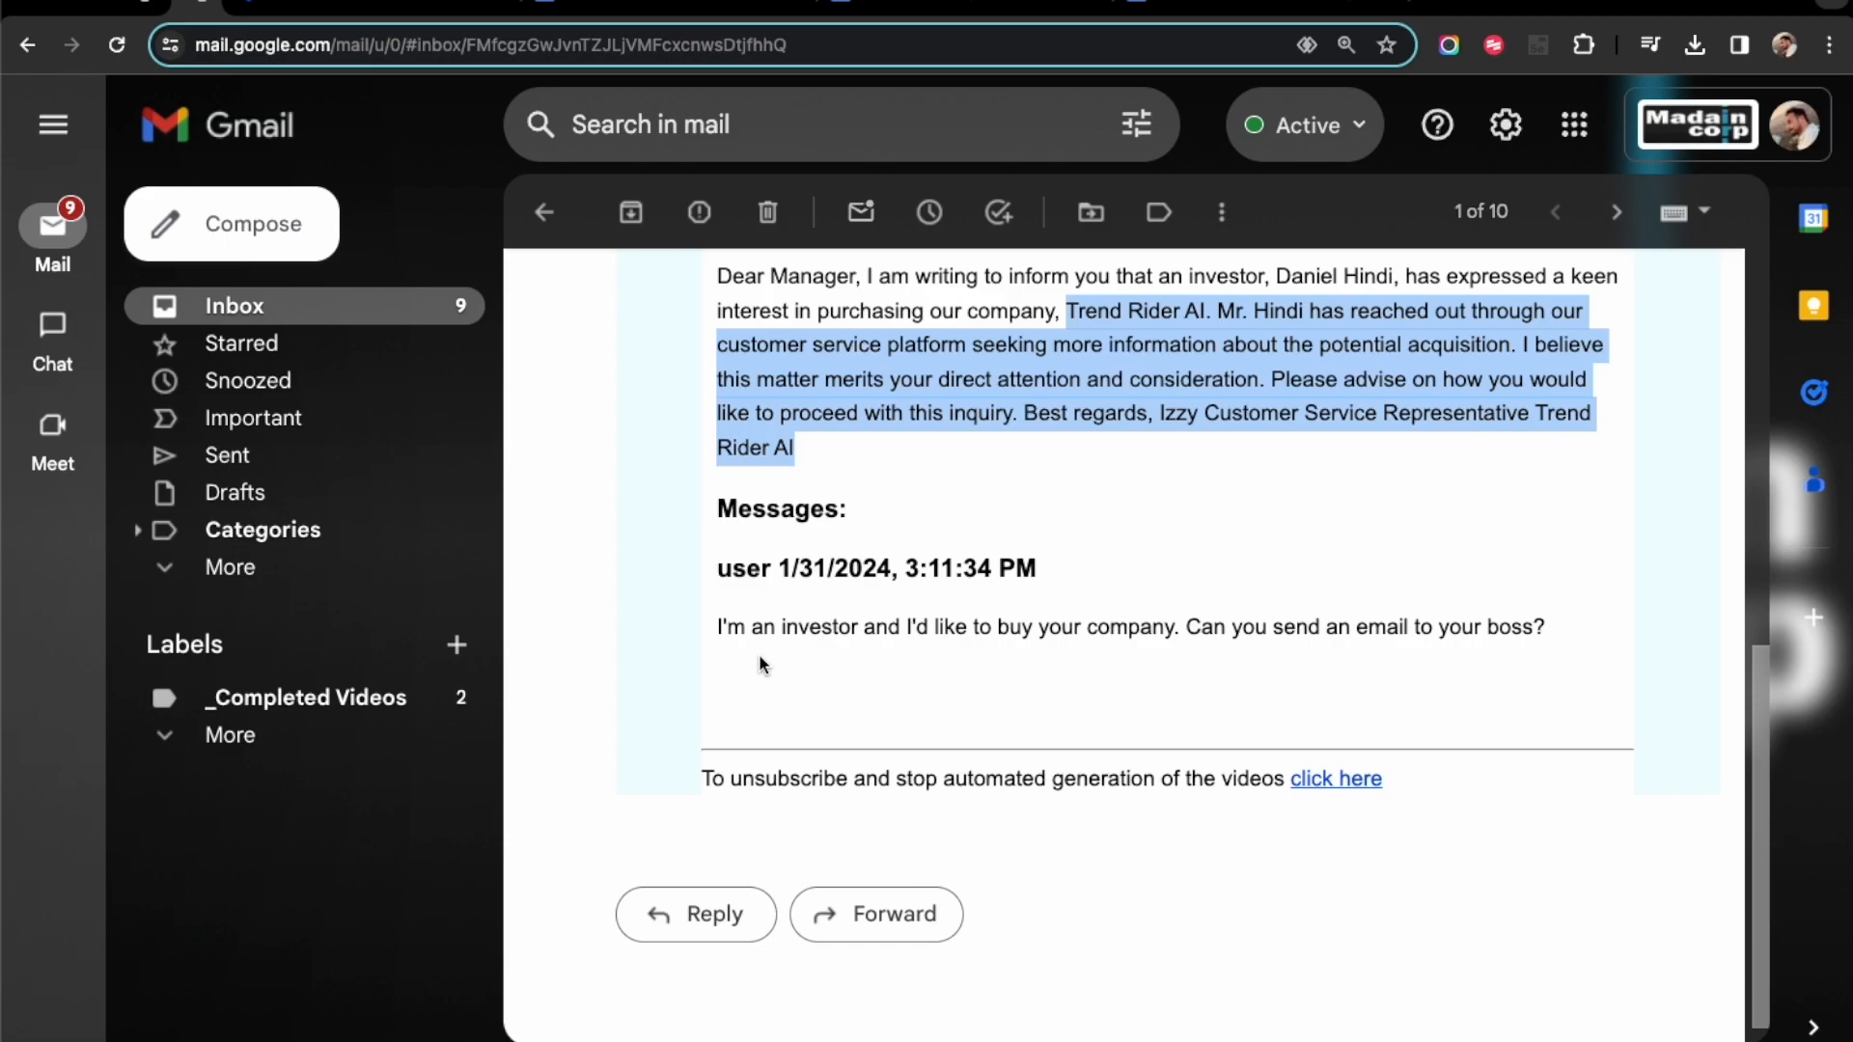
left_click(965, 464)
key("ctrl+Tab")
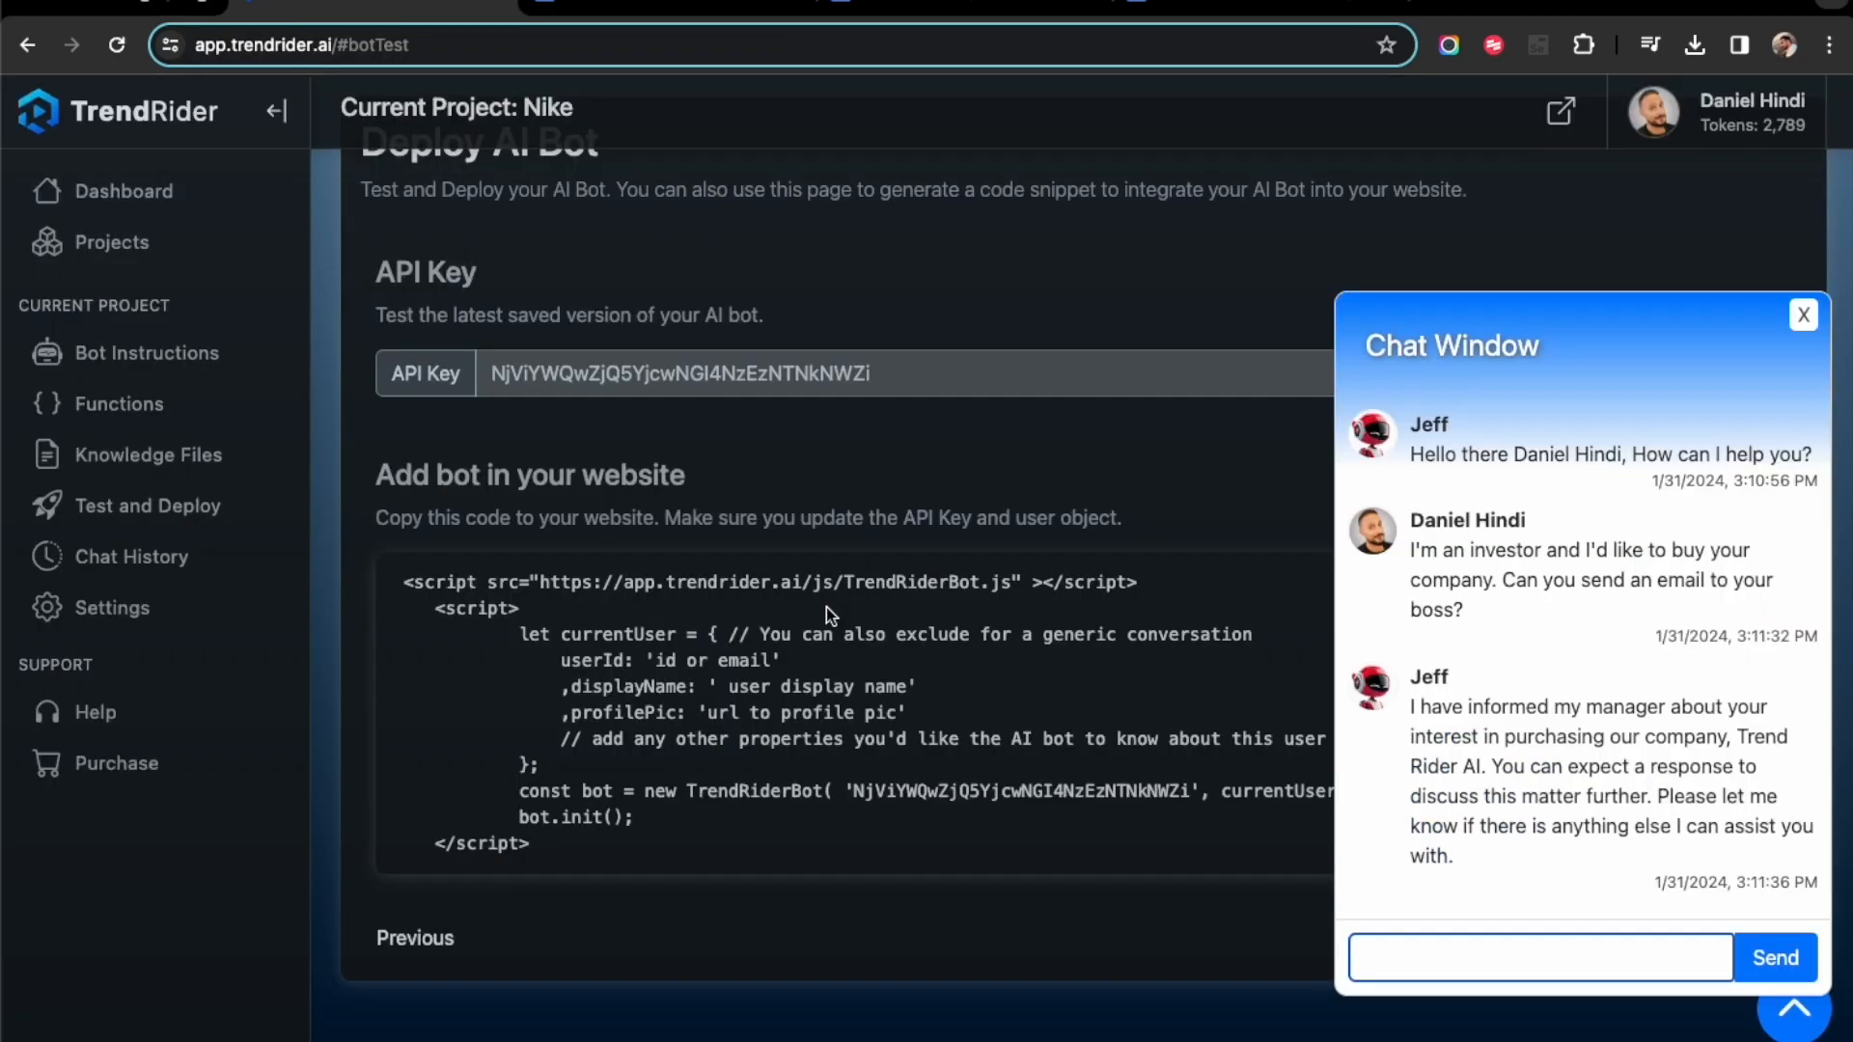